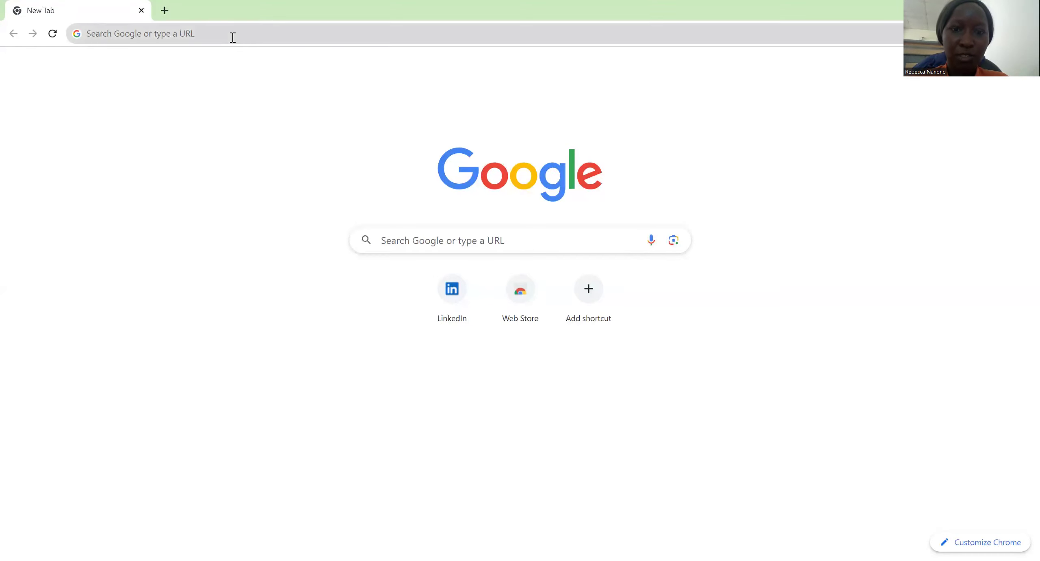
# Step: Search Google for 'save the children uganda'
pyautogui.click(191, 32)
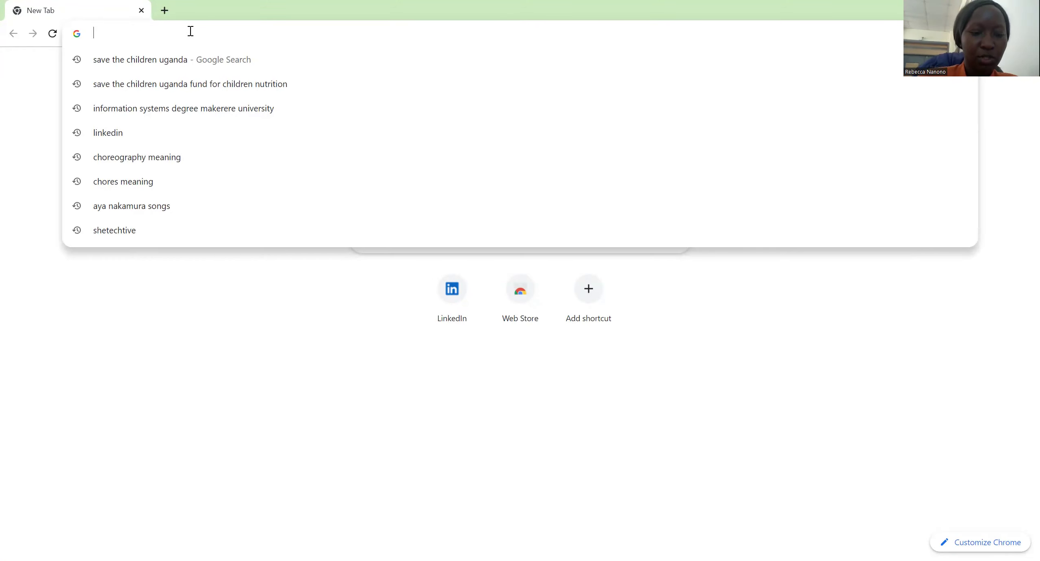
pyautogui.write('s')
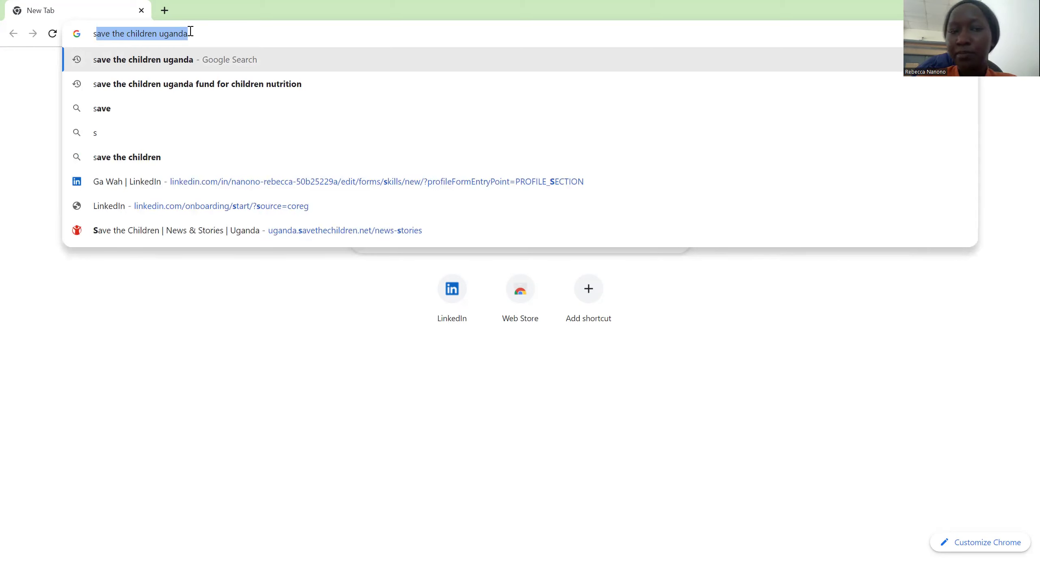
pyautogui.write('ave ')
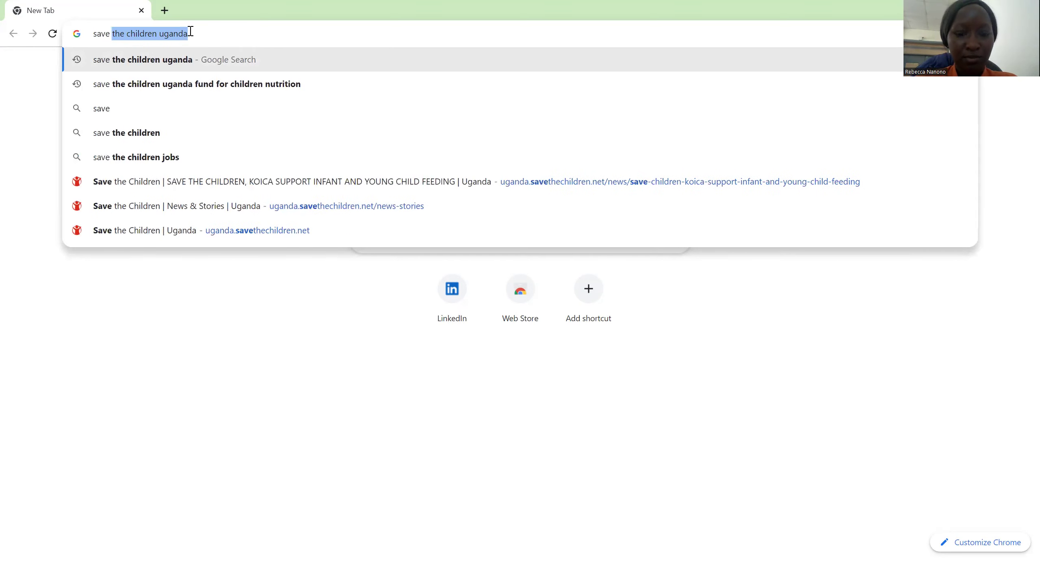
pyautogui.write('the child')
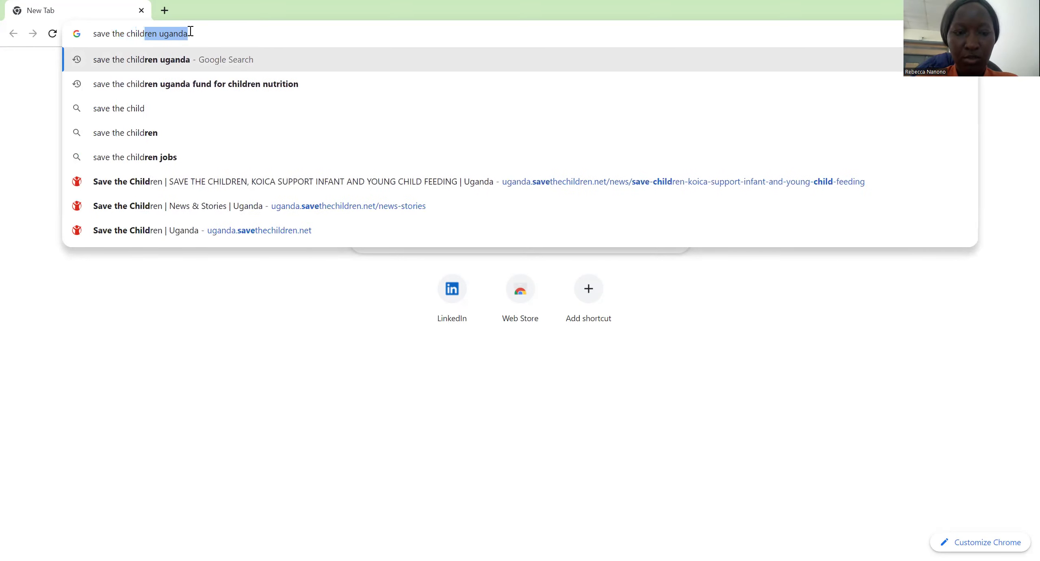
pyautogui.write('ren uganda')
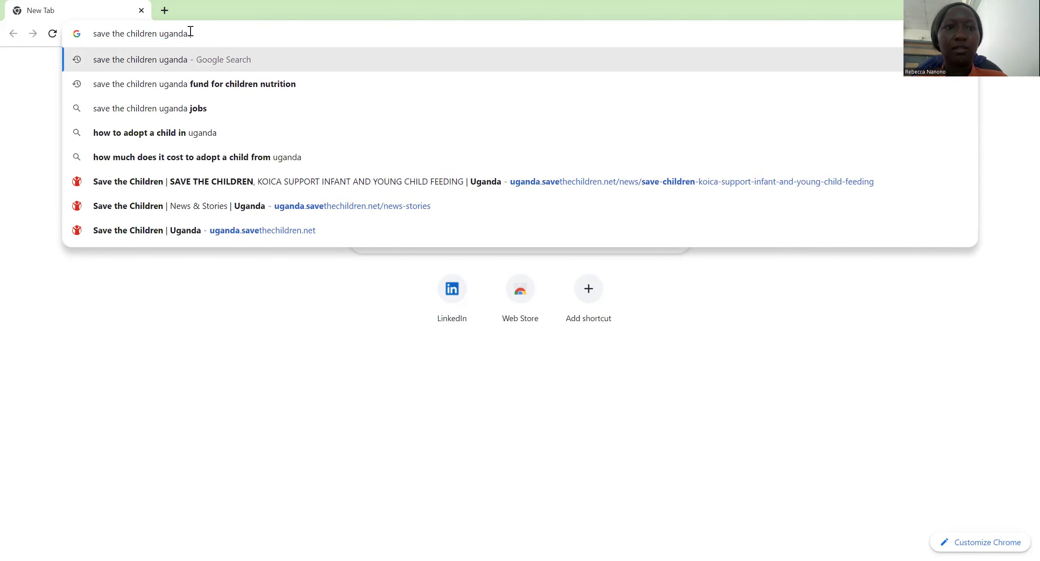
pyautogui.press('Return')
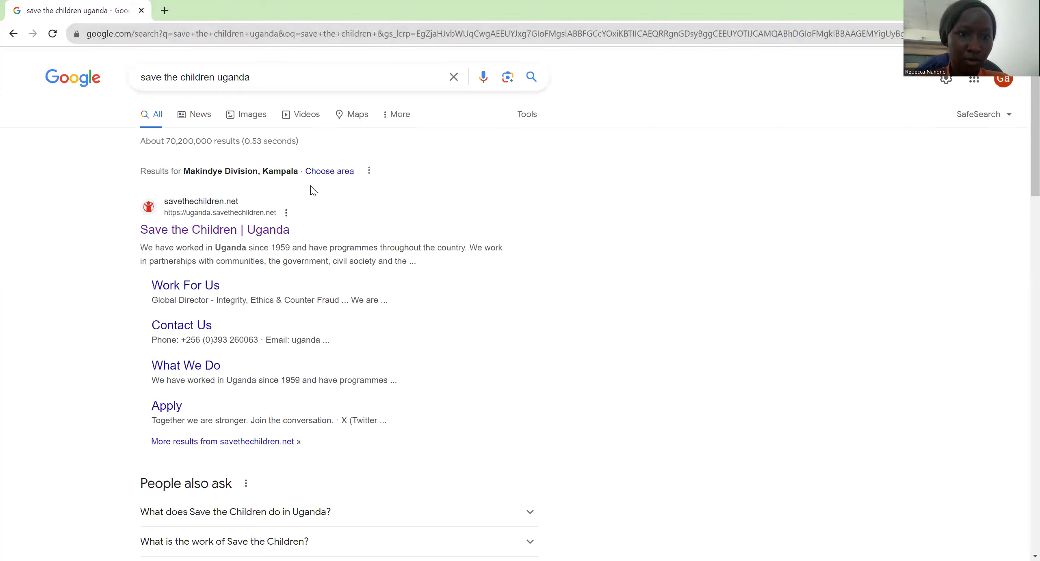
# Step: Open the Uganda site's 'Open Call for Funding Applications' article and scroll to its How to Apply details
pyautogui.click(198, 230)
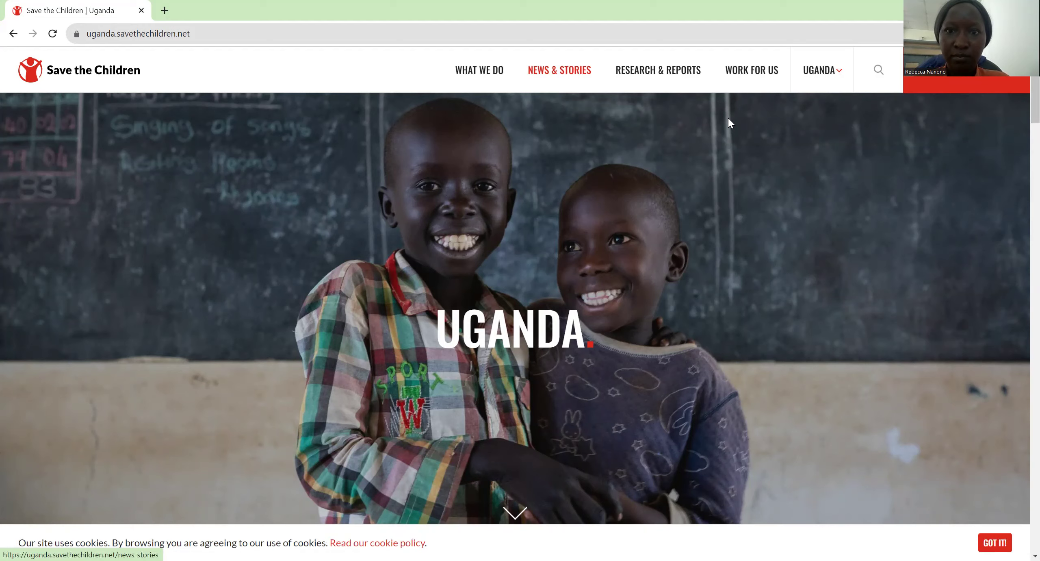
pyautogui.press('Return')
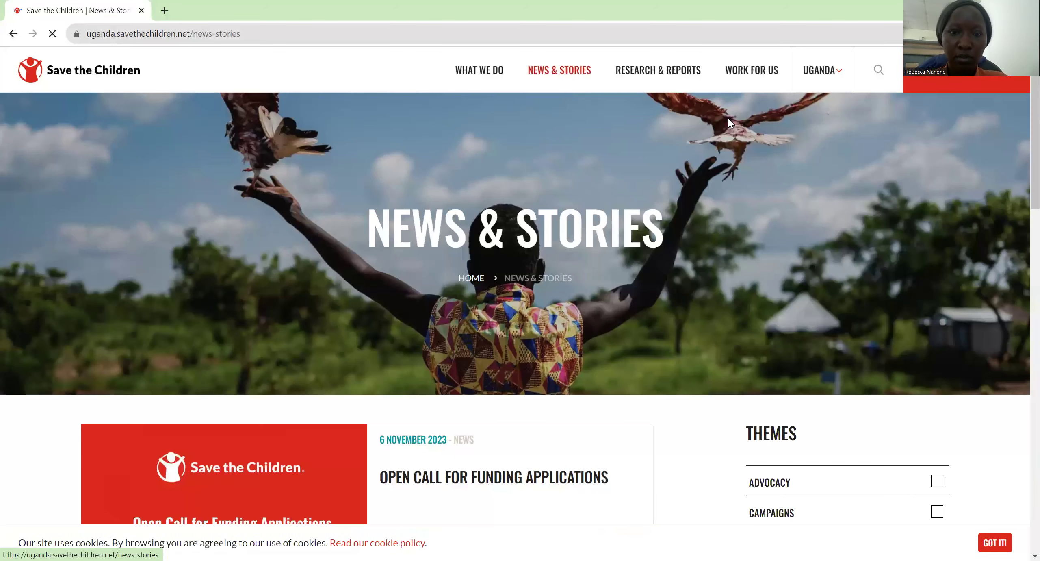
pyautogui.scroll(-5, 728, 118)
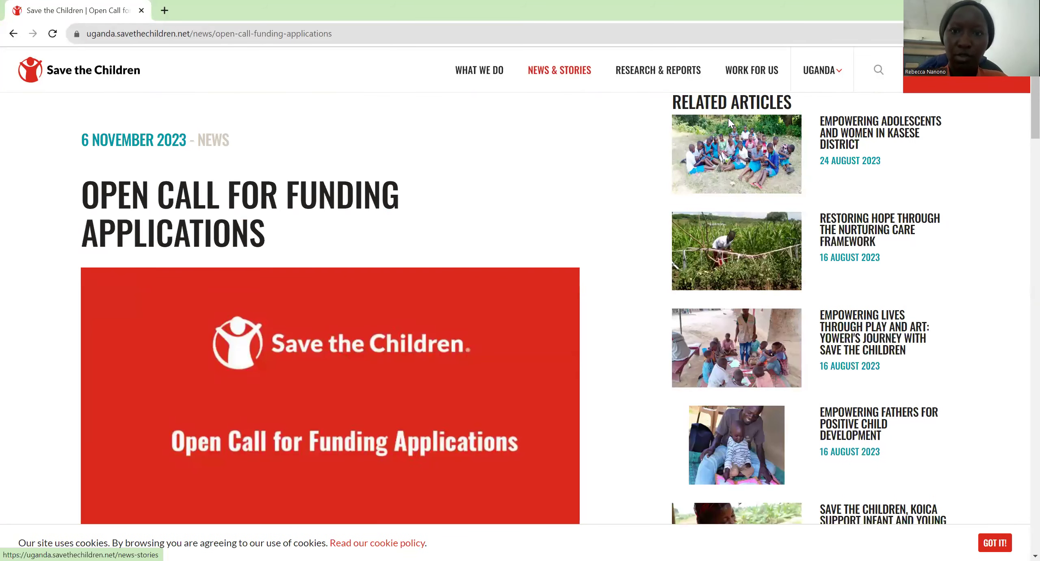
pyautogui.scroll(-3, 728, 118)
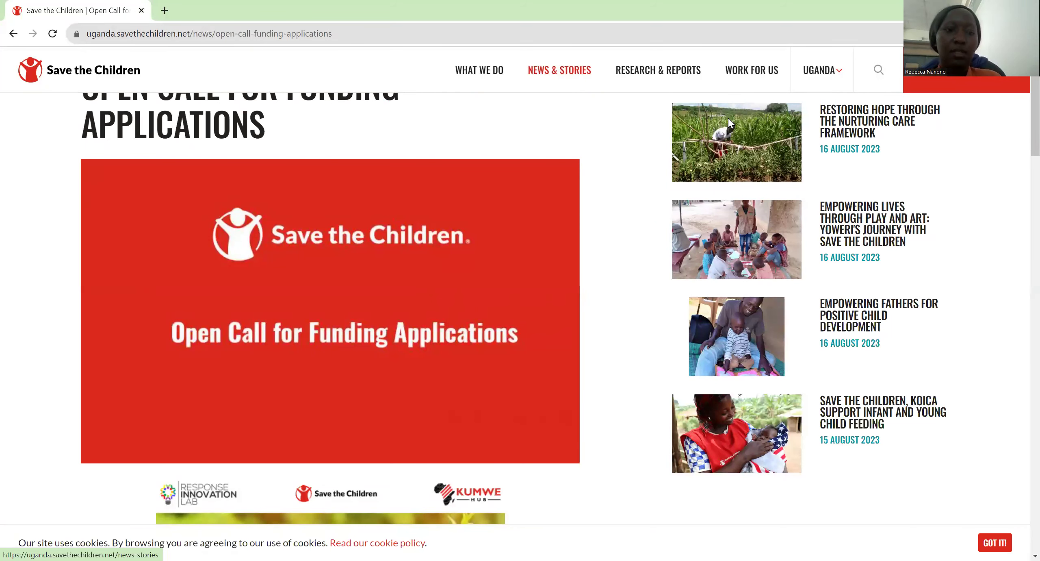
pyautogui.scroll(-10, 728, 118)
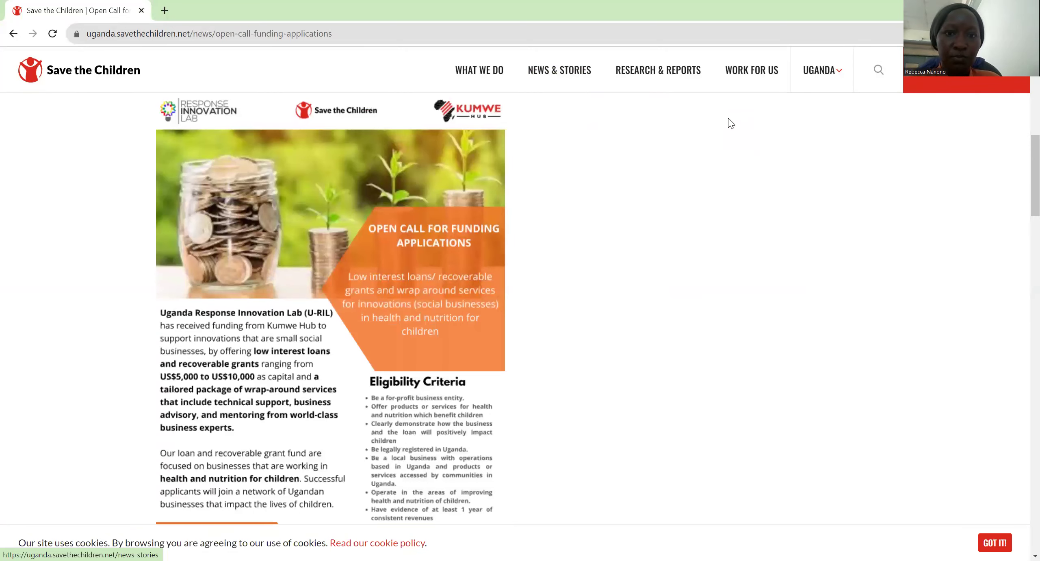
pyautogui.scroll(2, 729, 119)
pyautogui.scroll(-4, 729, 118)
pyautogui.scroll(-3, 732, 122)
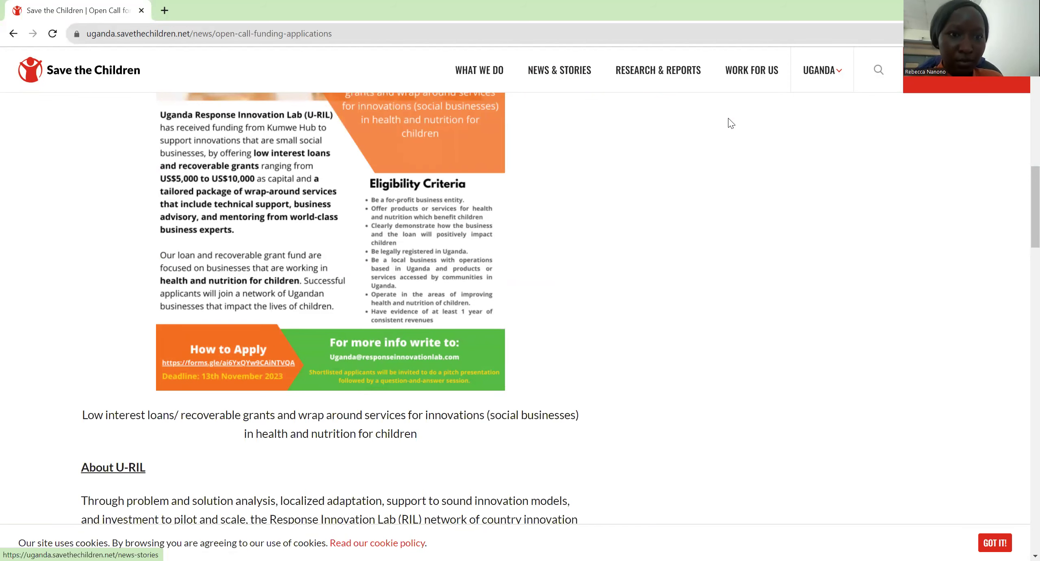
pyautogui.scroll(2, 732, 122)
pyautogui.scroll(-5, 732, 122)
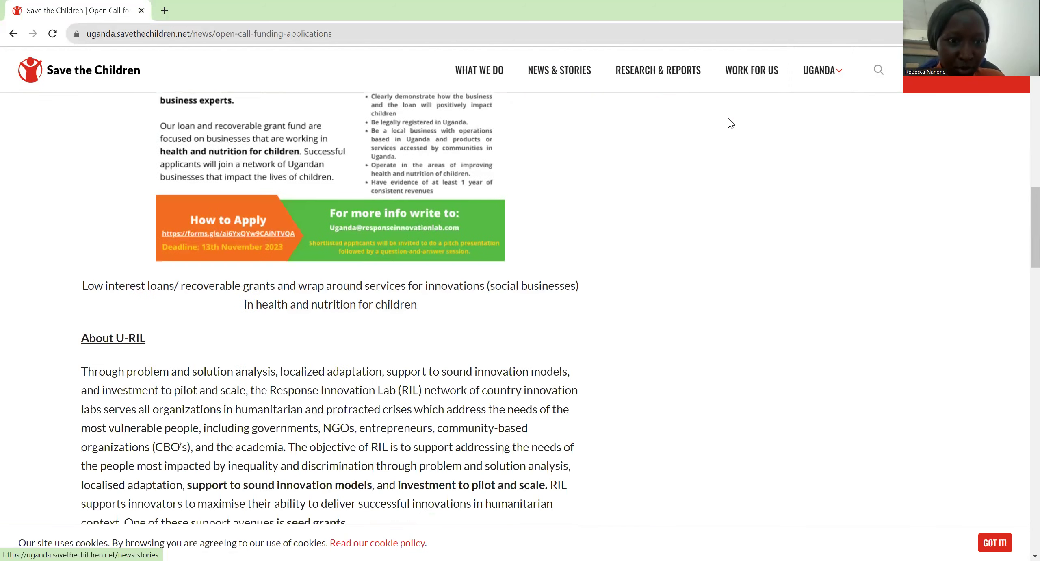
pyautogui.scroll(-1, 731, 123)
pyautogui.scroll(4, 732, 123)
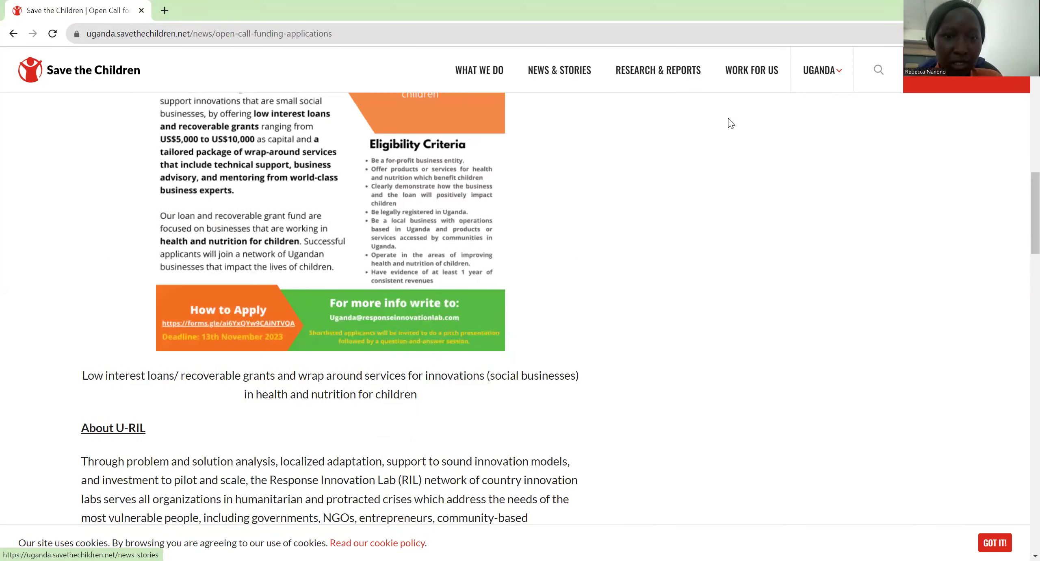
pyautogui.scroll(-2, 731, 123)
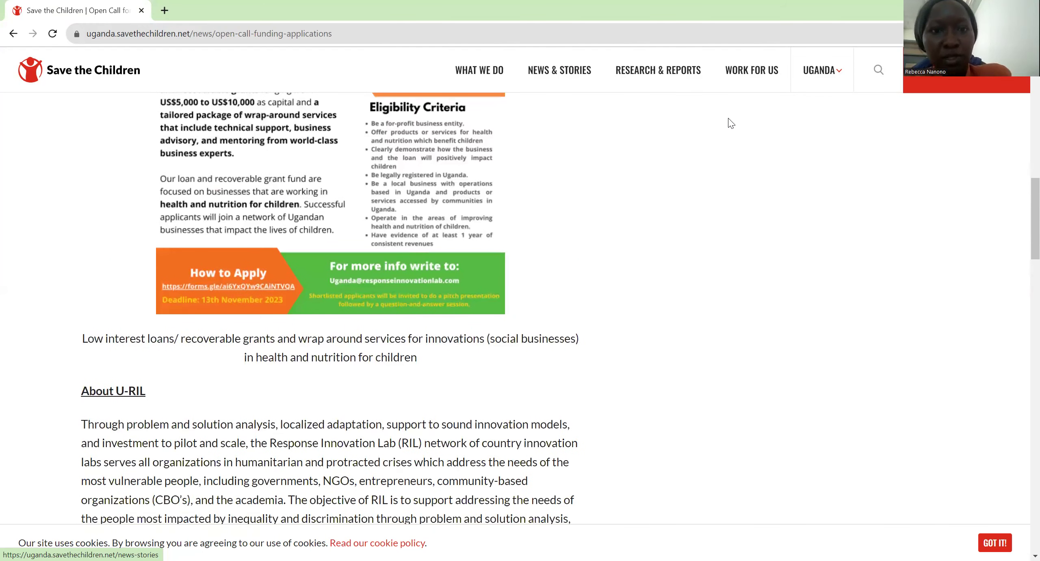
pyautogui.scroll(3, 732, 123)
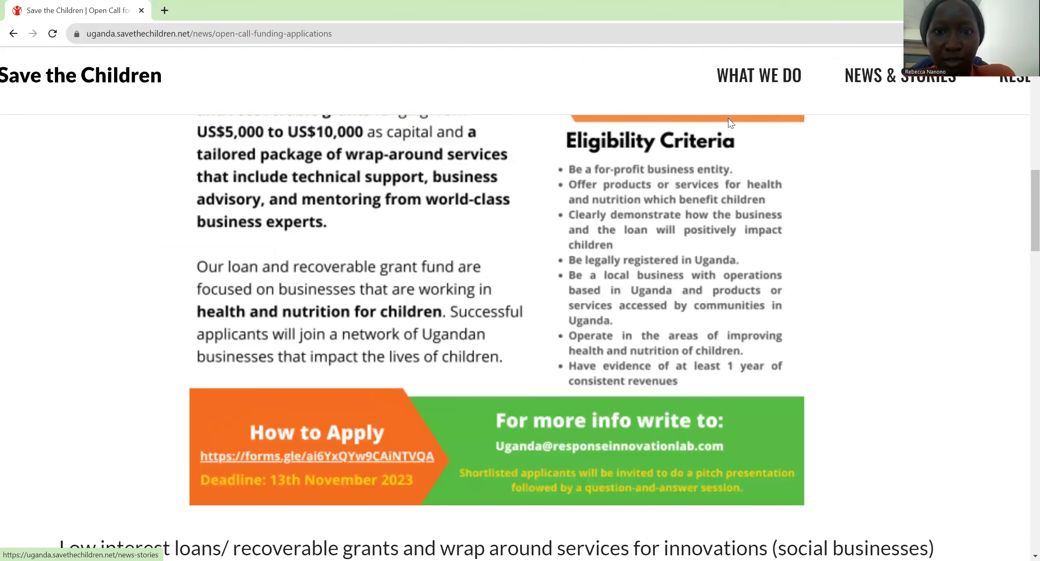
pyautogui.scroll(2, 728, 117)
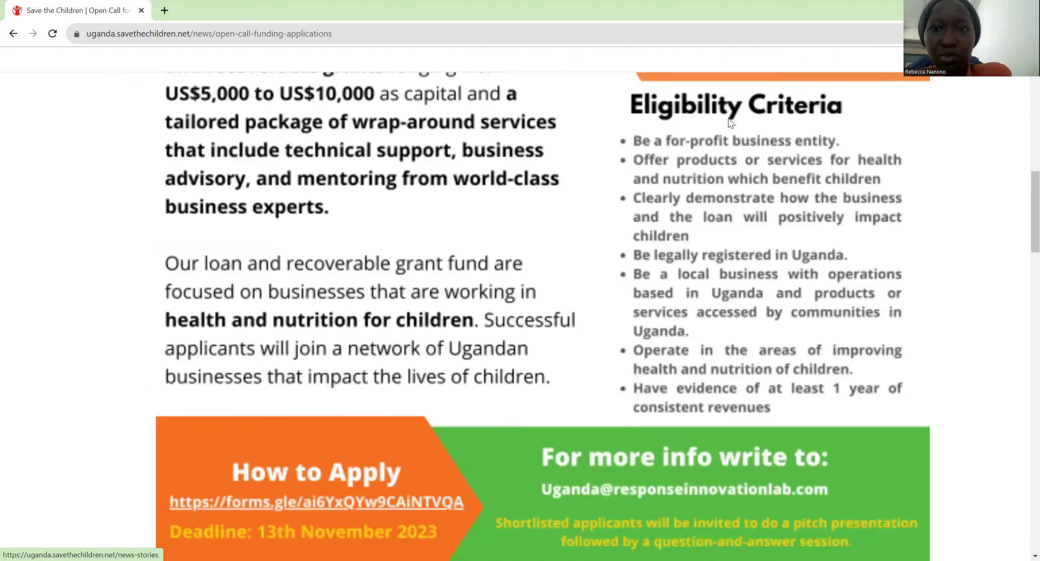
pyautogui.hscroll(2, 730, 122)
pyautogui.hscroll(1, 731, 123)
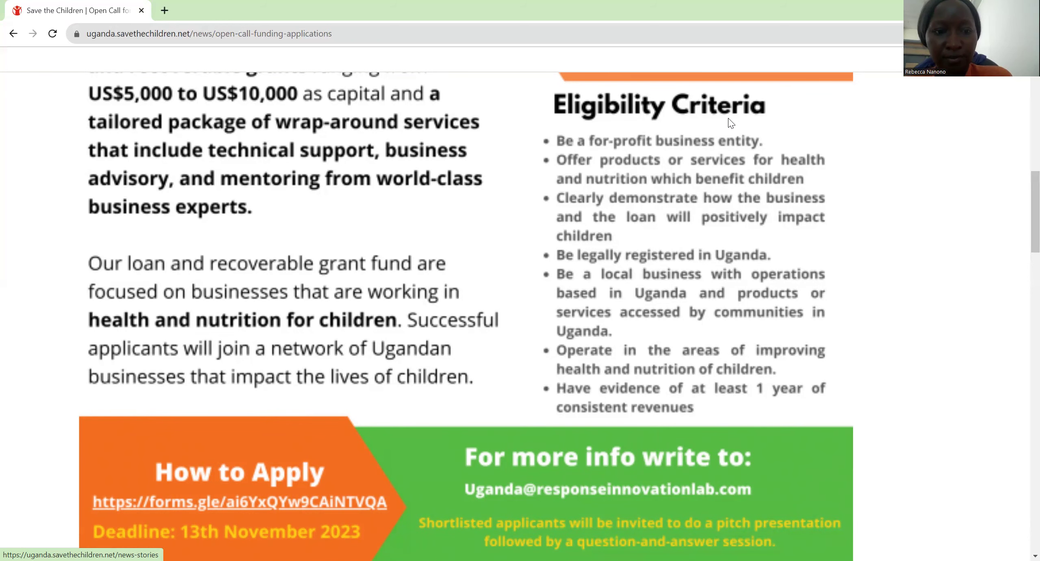
pyautogui.scroll(-2, 728, 119)
pyautogui.scroll(-2, 728, 119)
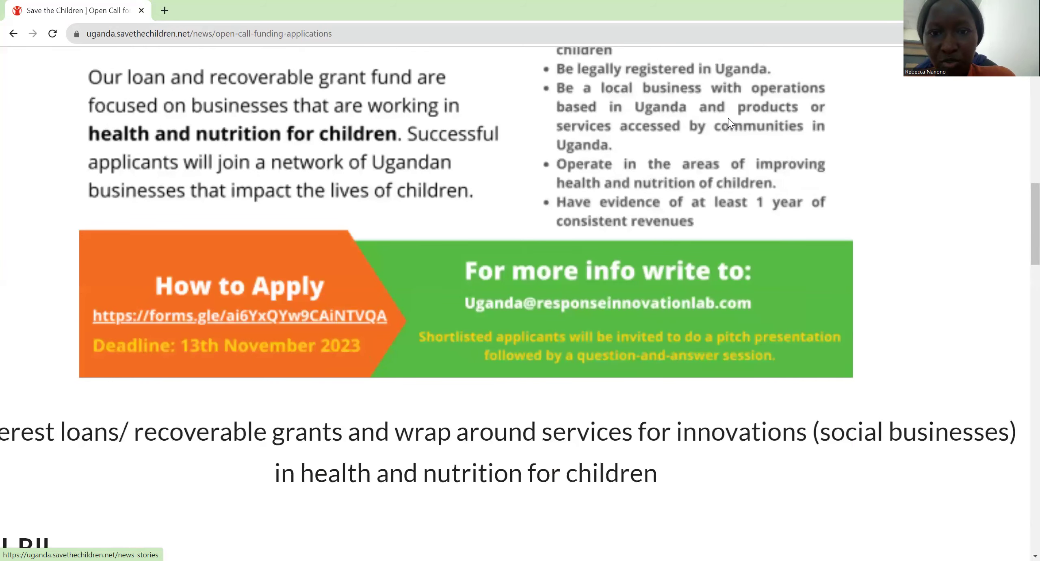
pyautogui.scroll(3, 728, 118)
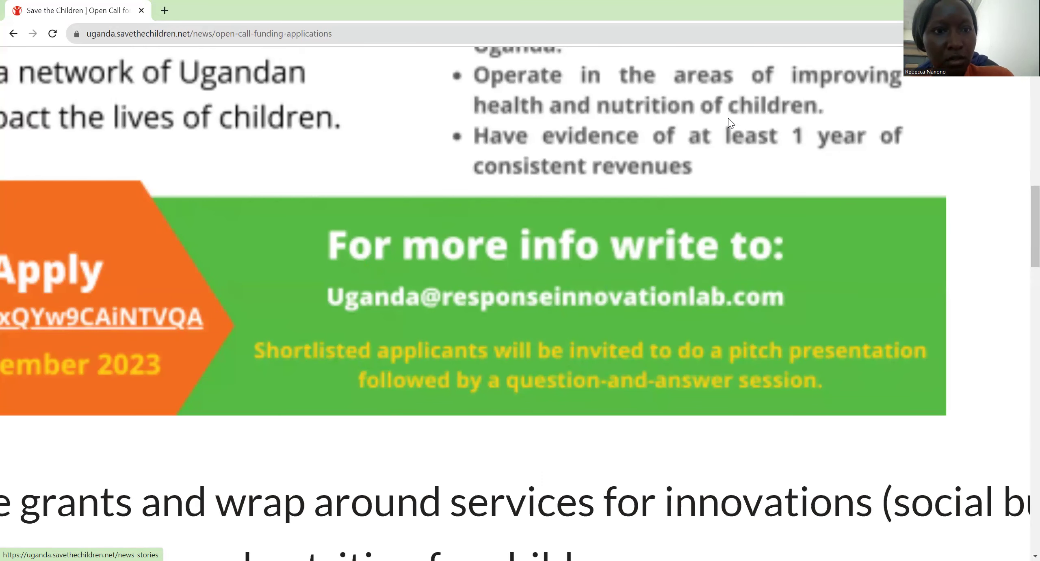
pyautogui.scroll(-3, 729, 118)
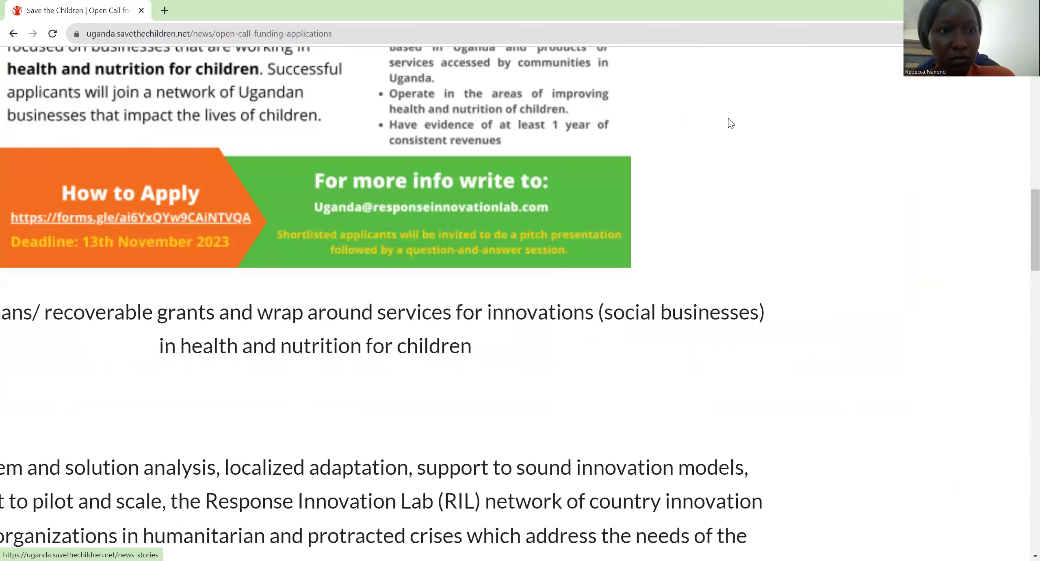
pyautogui.scroll(-2, 732, 123)
pyautogui.scroll(1, 731, 123)
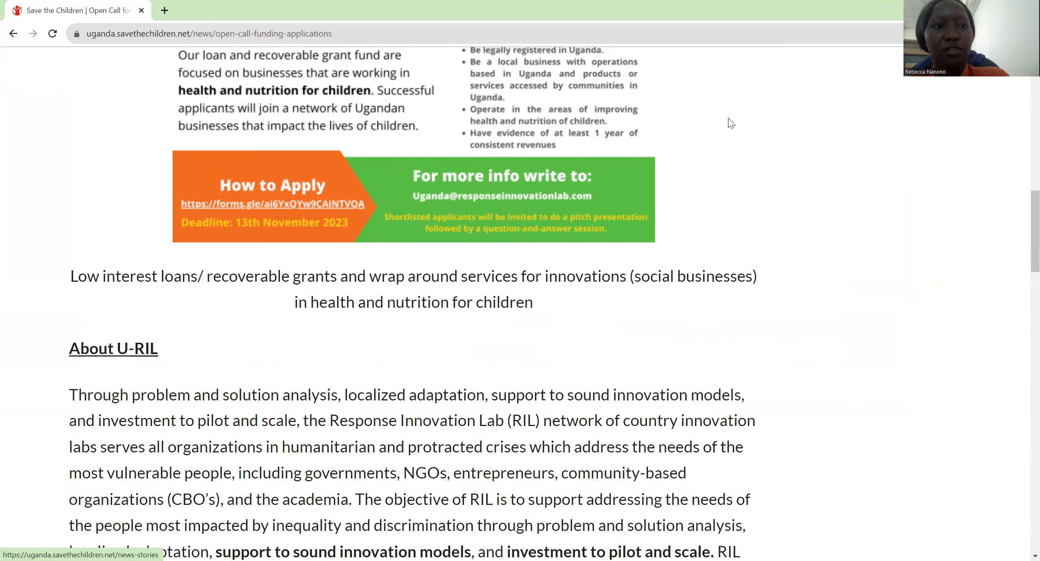
# Step: Scroll to the forms.gle application link and open it in a new tab
pyautogui.scroll(-5, 728, 124)
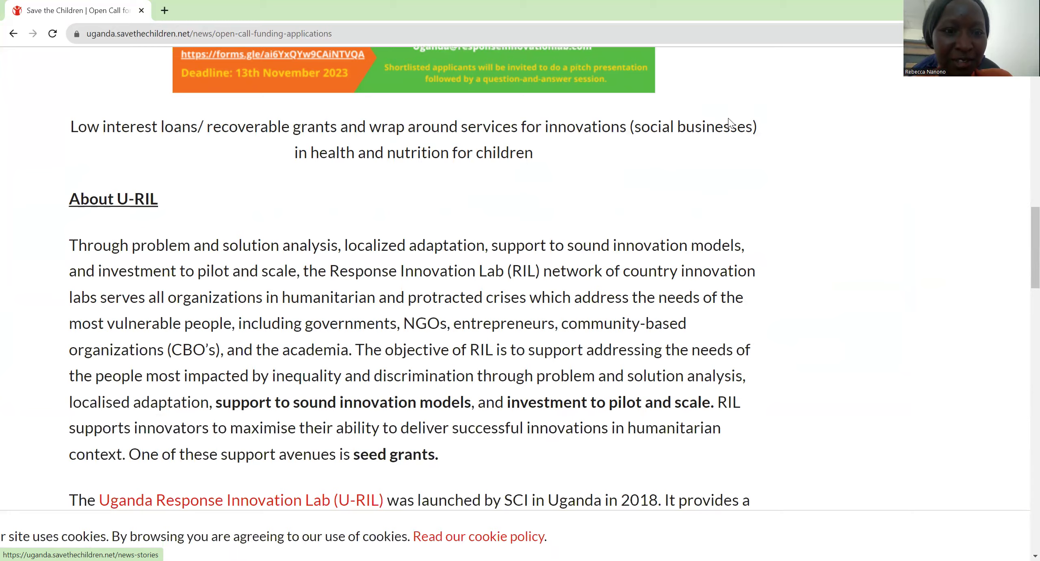
pyautogui.scroll(-8, 732, 123)
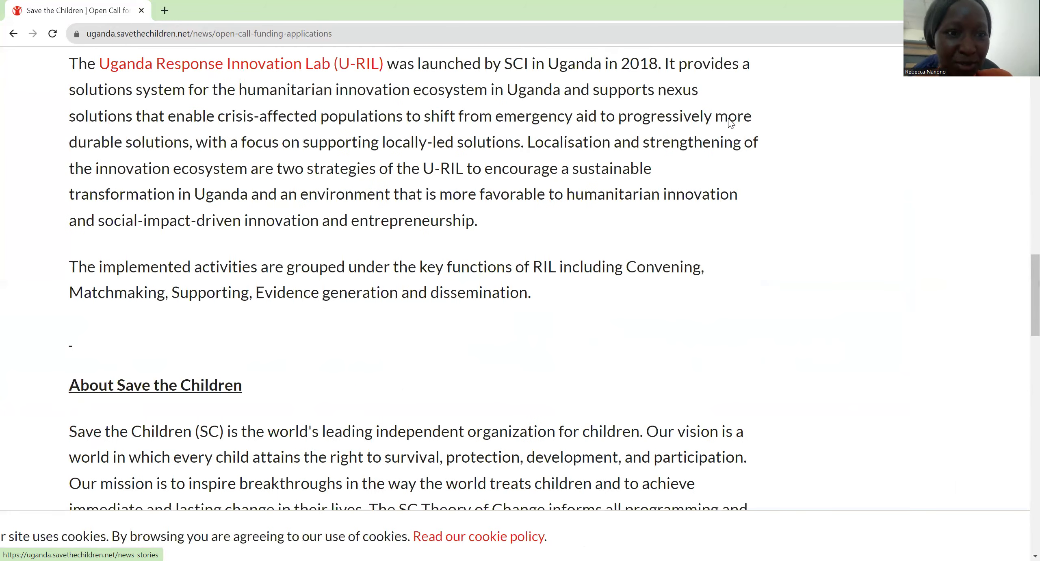
pyautogui.scroll(-7, 731, 123)
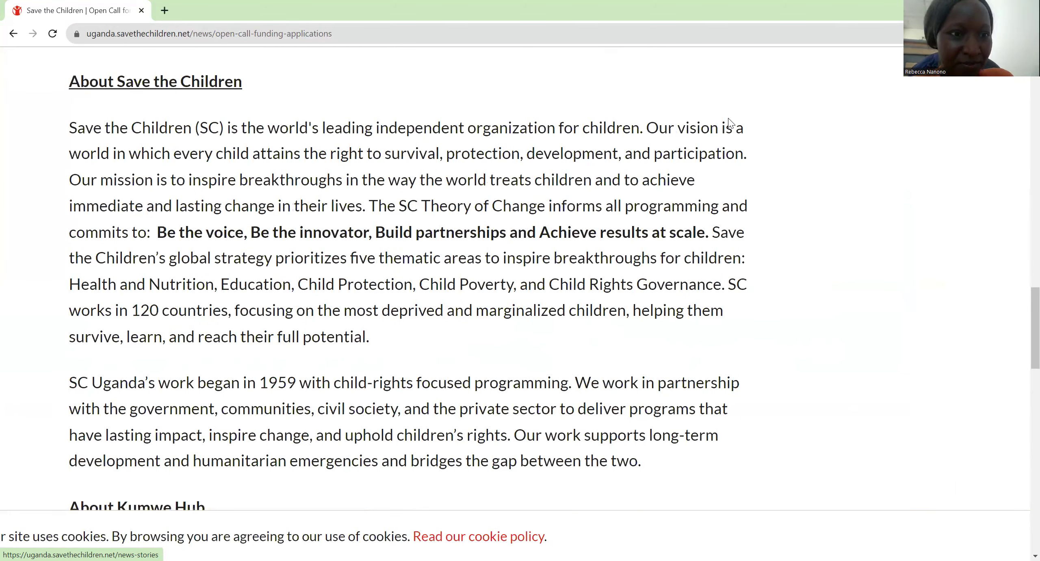
pyautogui.scroll(-9, 730, 123)
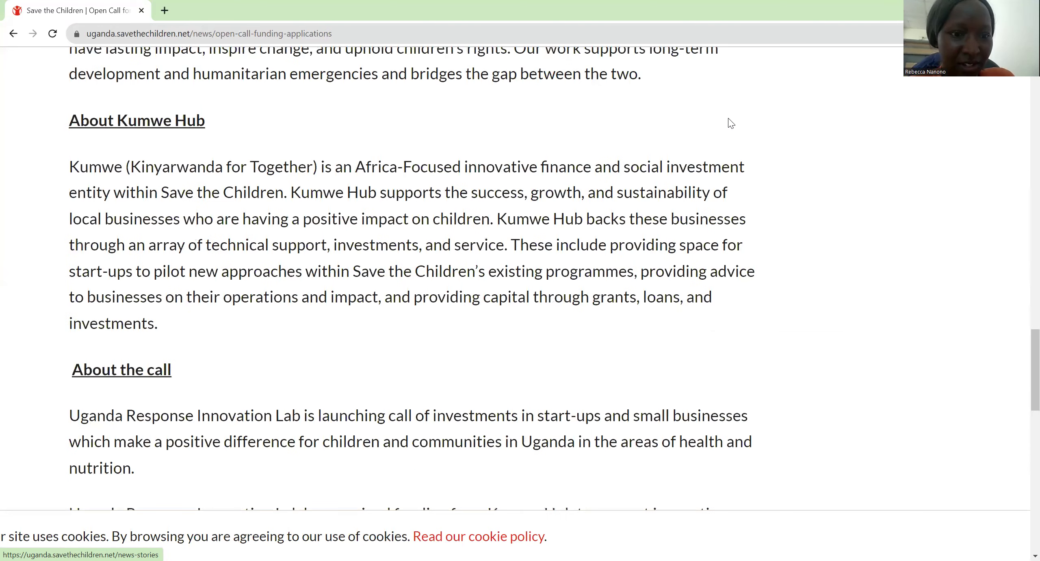
pyautogui.scroll(-12, 731, 123)
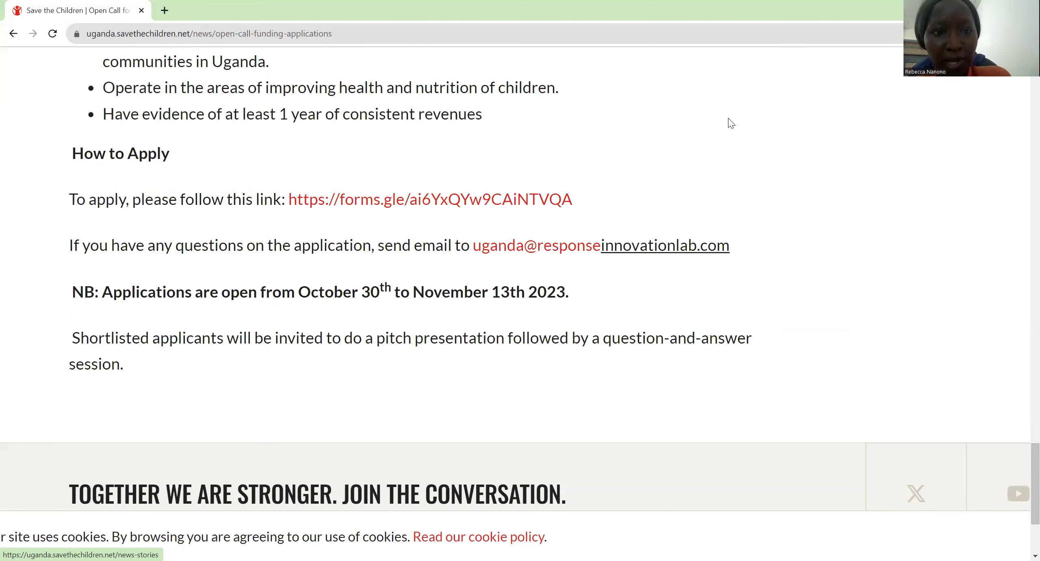
pyautogui.hotkey('ctrl', '-')
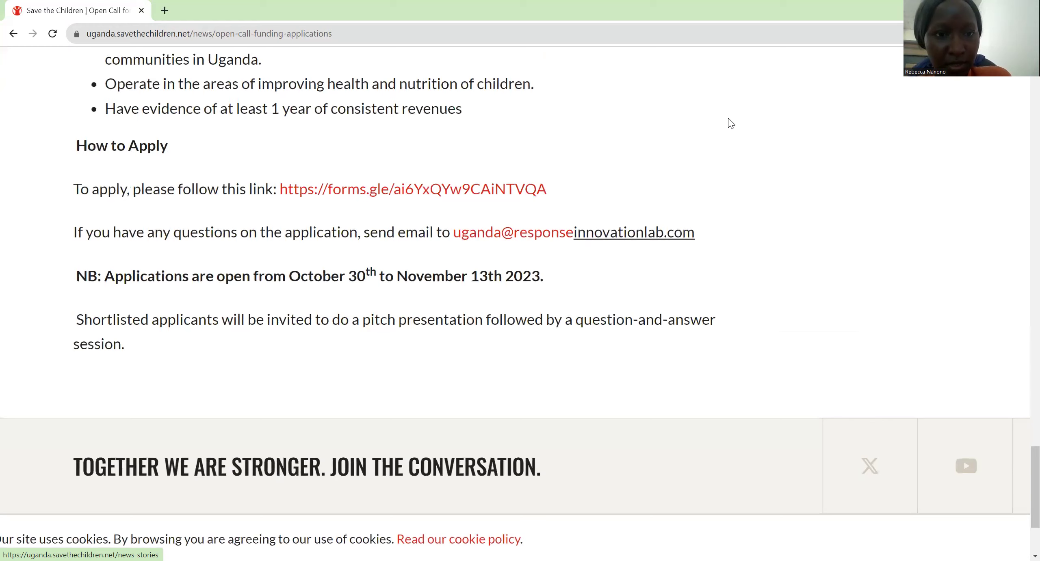
pyautogui.hotkey('ctrl', '+')
pyautogui.hotkey('ctrl', '+')
pyautogui.hotkey('ctrl', '+')
pyautogui.hotkey('ctrl', '+')
pyautogui.hscroll(1, 729, 122)
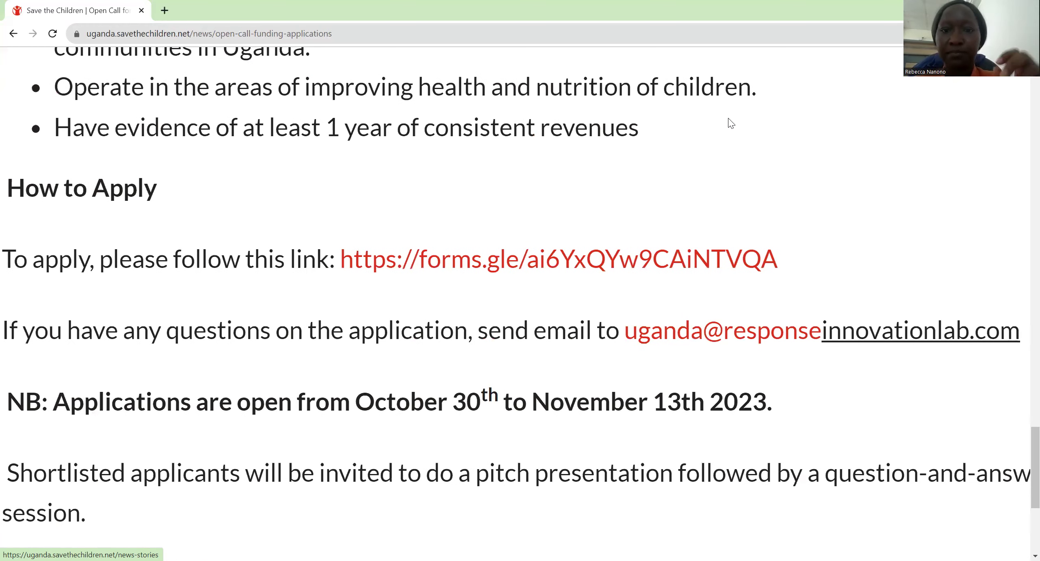
pyautogui.rightClick(549, 261)
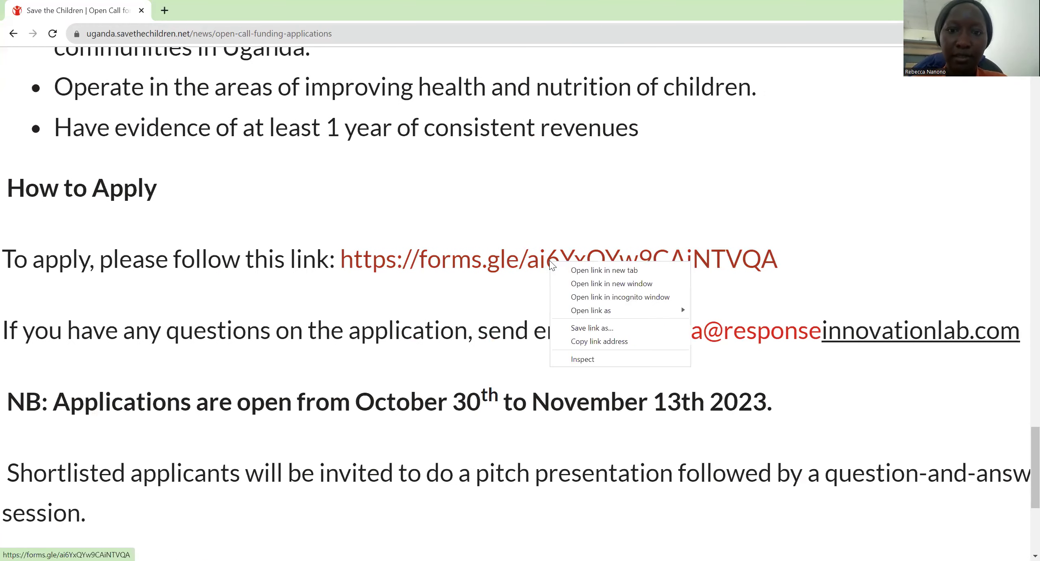
pyautogui.click(569, 272)
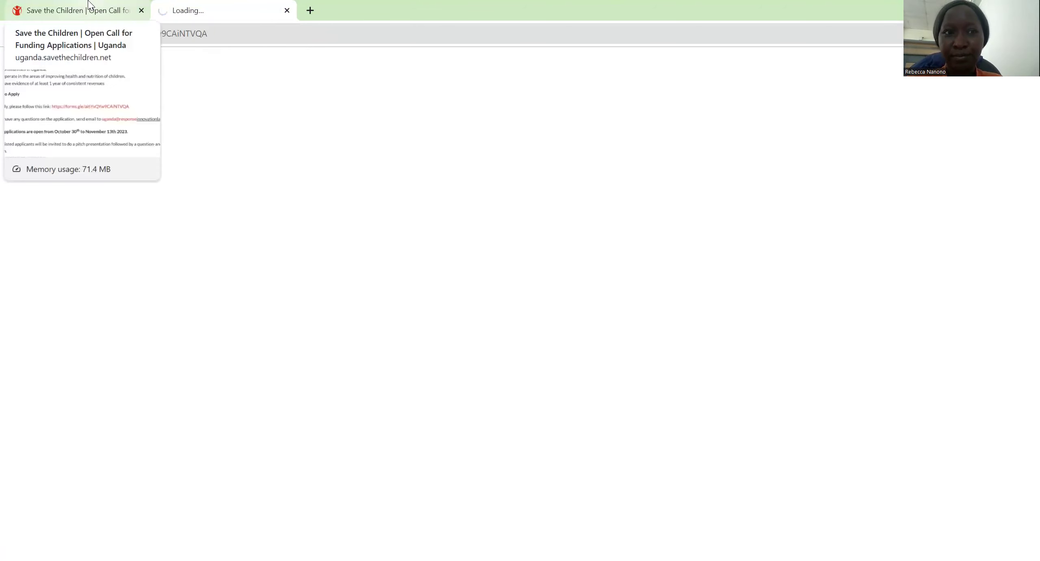
# Step: Switch to the newly opened 'Open Call for Funding Applications' form tab
pyautogui.click(89, 5)
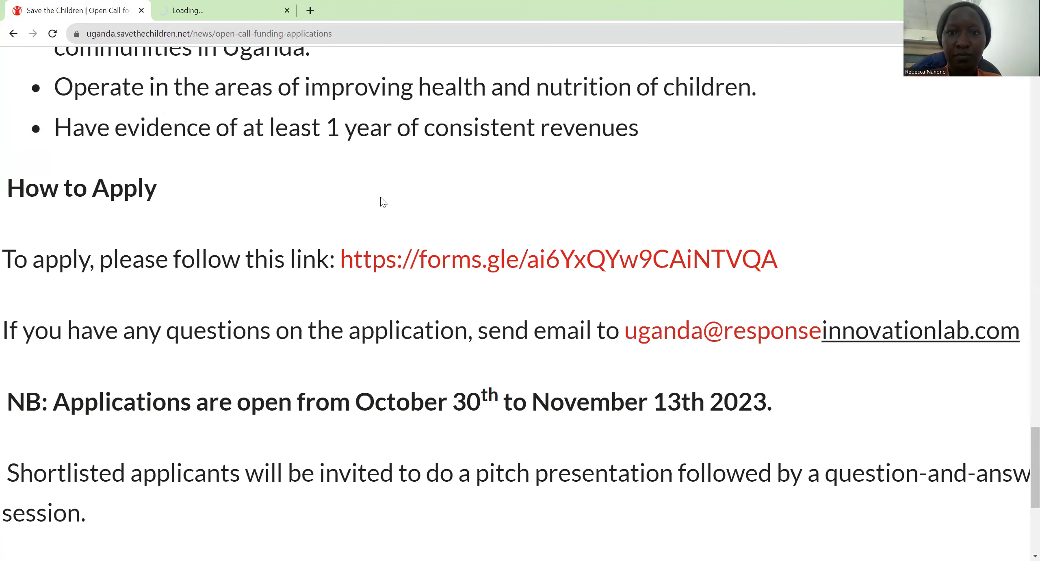
pyautogui.hotkey('ctrl', '0')
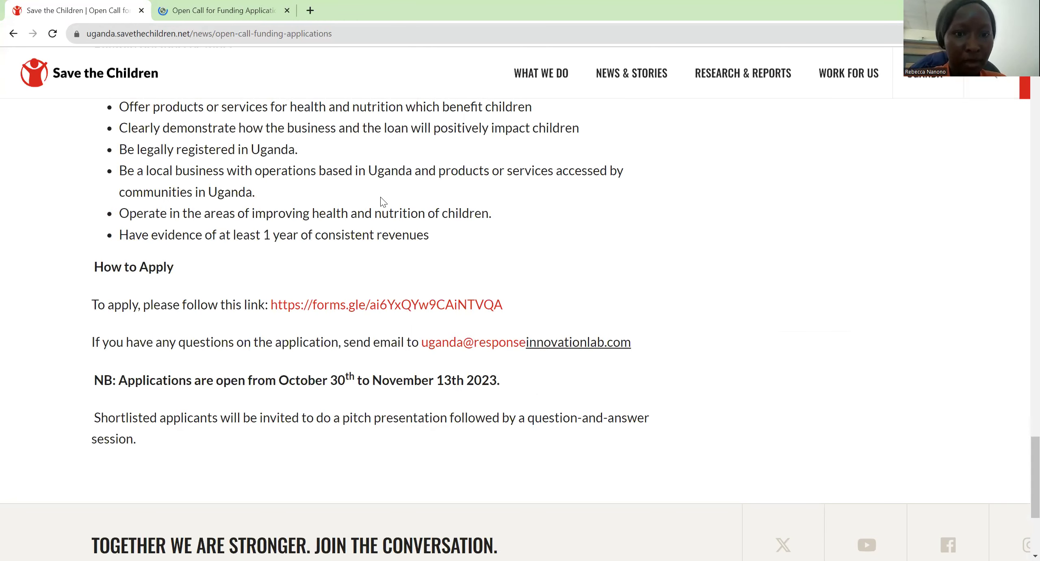
pyautogui.hotkey('ctrl', '+')
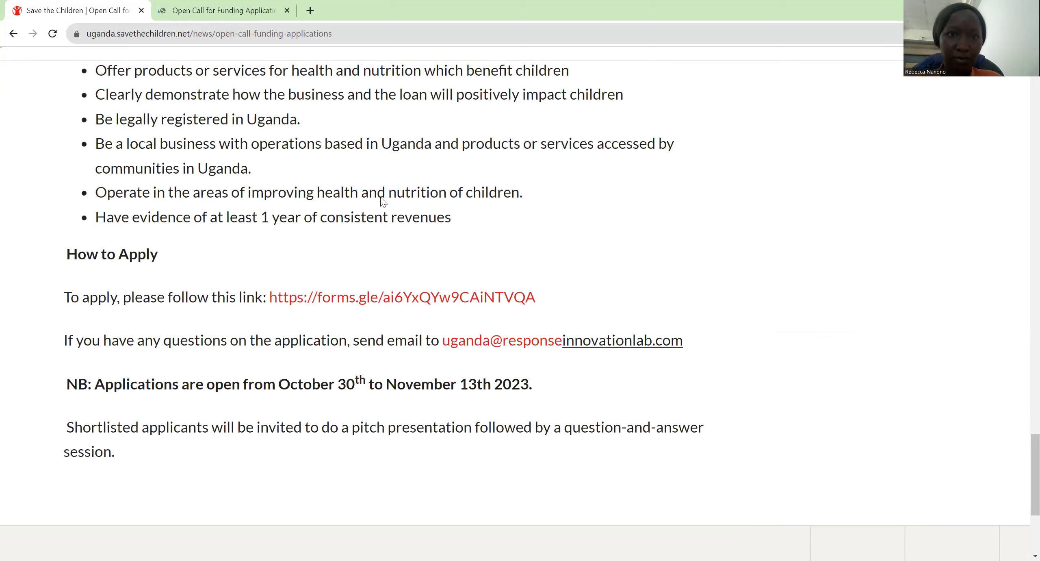
pyautogui.click(210, 5)
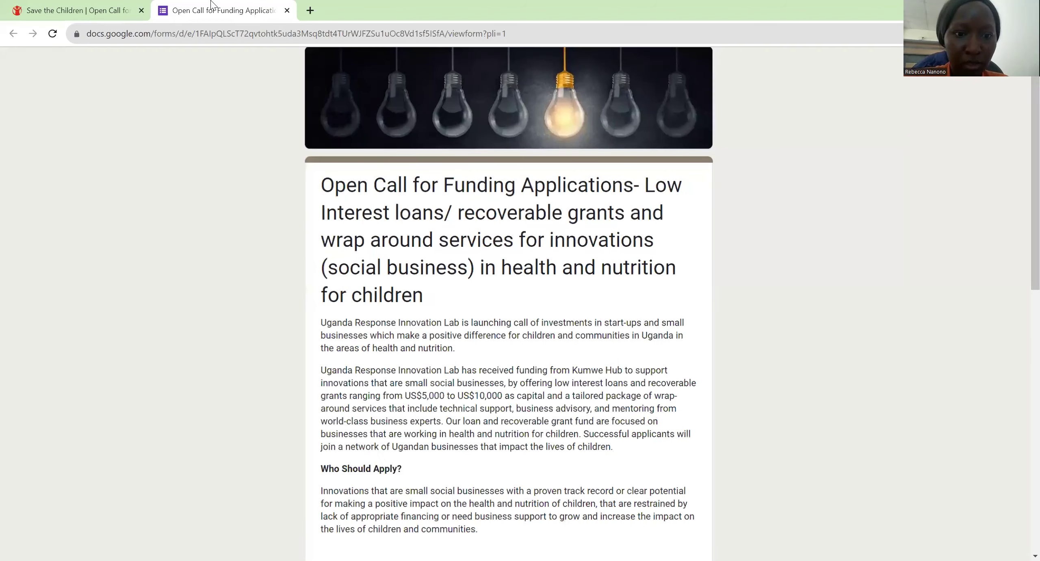
# Step: Tick 'For-profit business entity' under Applicant Eligibility
pyautogui.press('End')
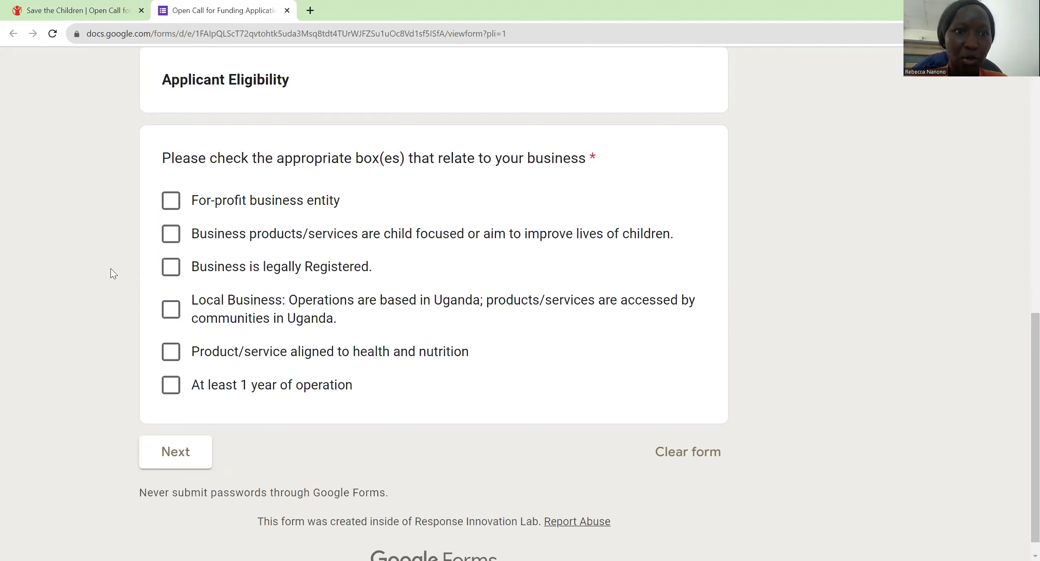
pyautogui.click(173, 208)
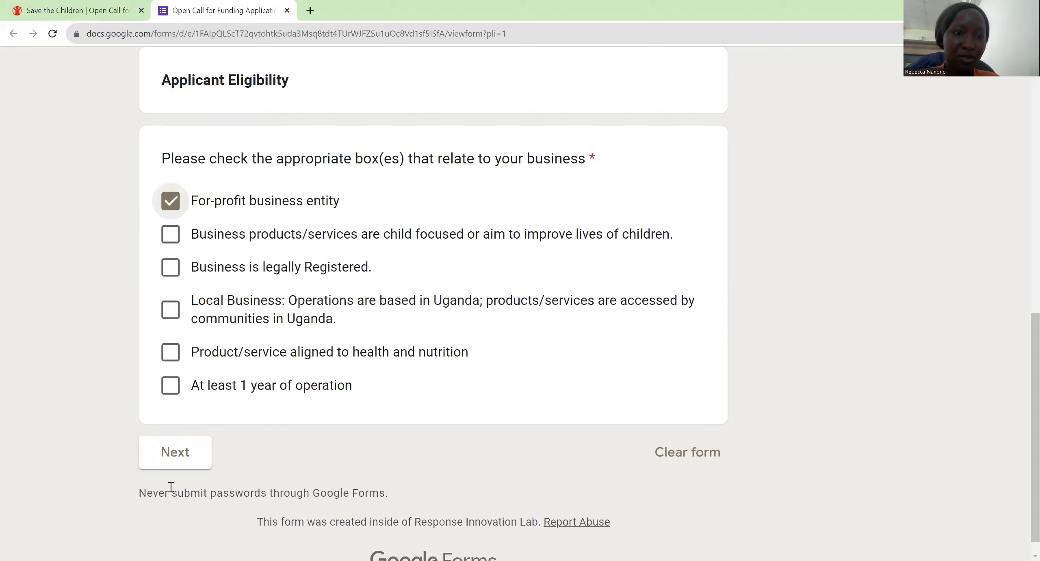
# Step: On the next page, enter 'Karo K enterprise Limited' as the Name of the Business
pyautogui.click(173, 466)
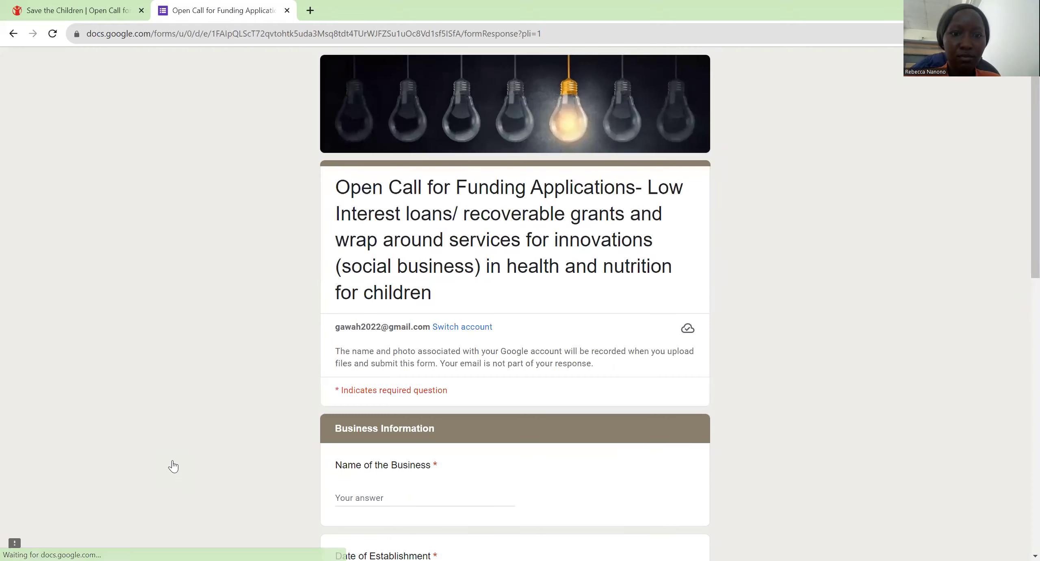
pyautogui.scroll(-5, 173, 467)
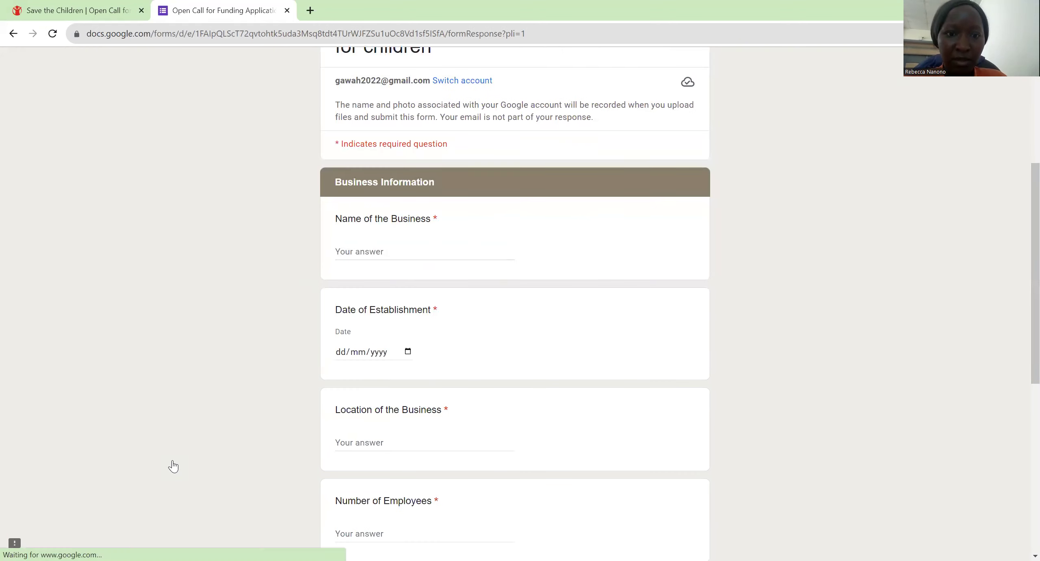
pyautogui.scroll(-8, 173, 466)
pyautogui.scroll(8, 195, 365)
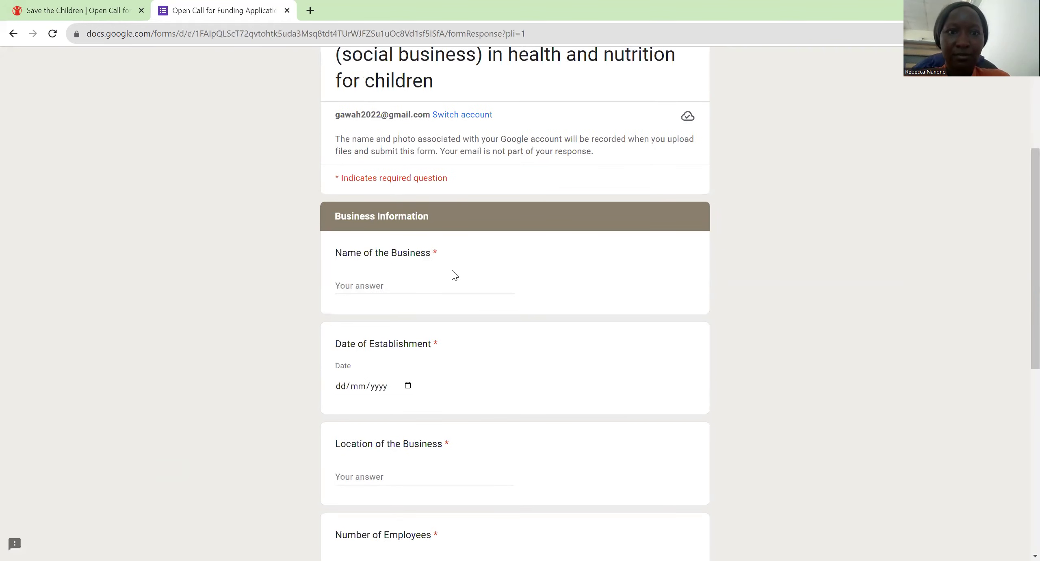
pyautogui.scroll(5, 455, 275)
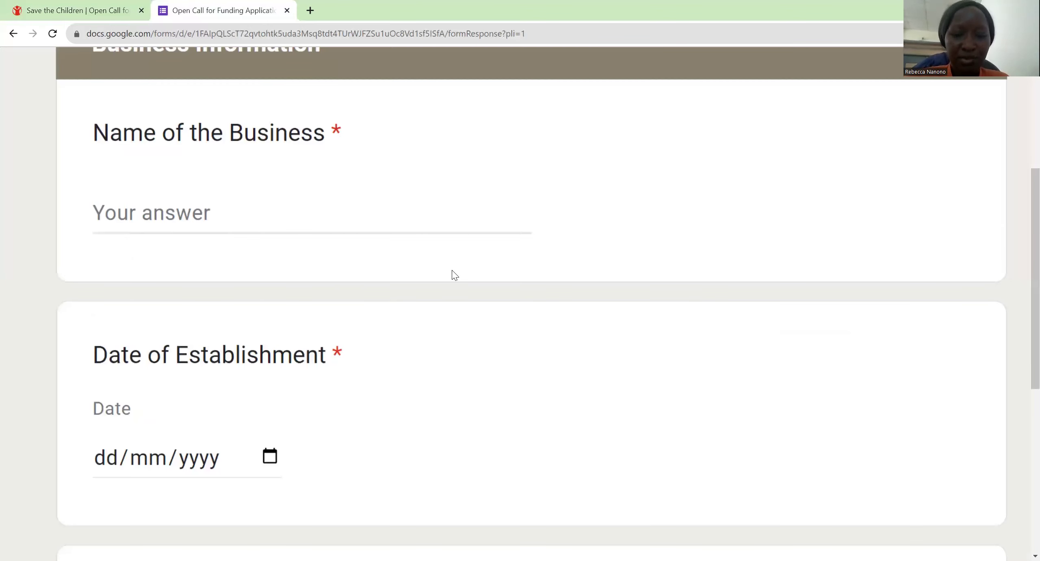
pyautogui.press('Tab')
pyautogui.write('Ka')
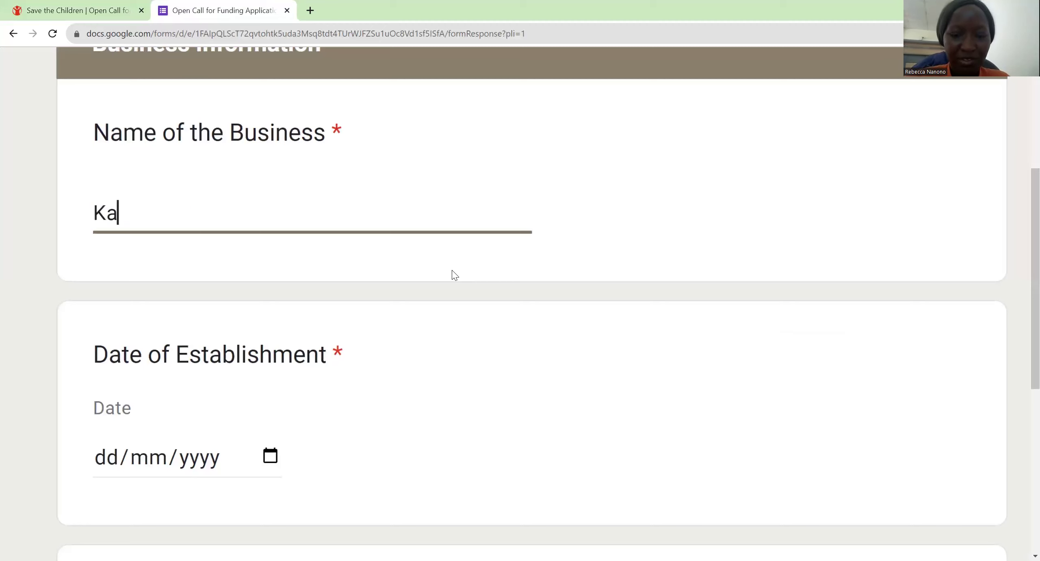
pyautogui.write('ro K ')
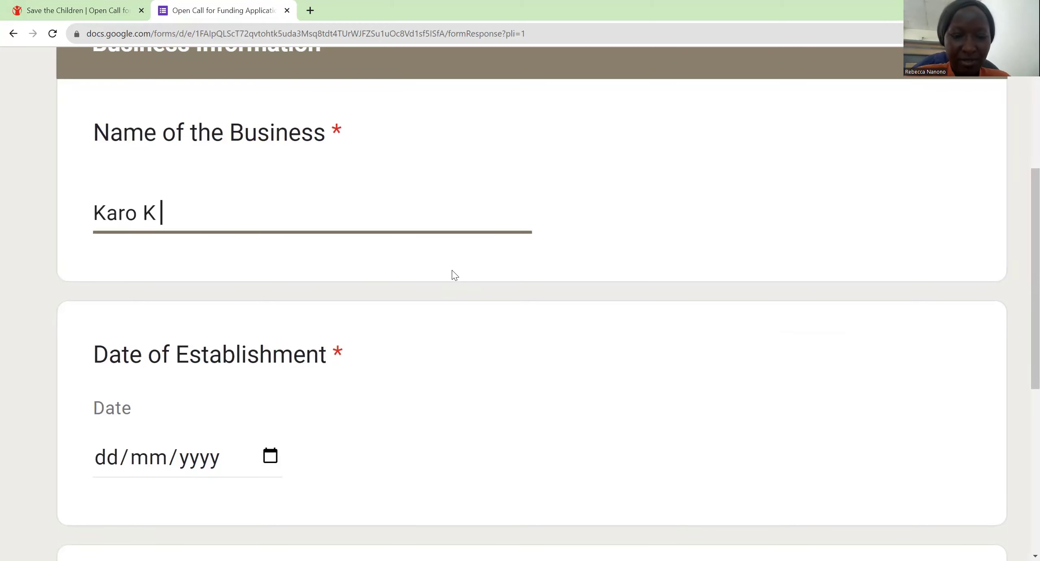
pyautogui.write('eNTER')
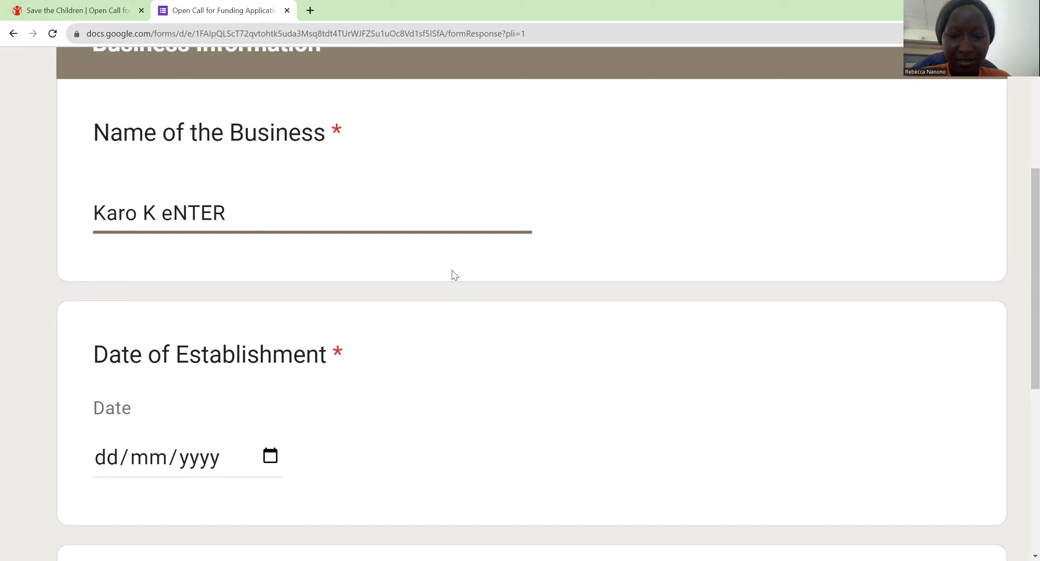
pyautogui.write('PR')
pyautogui.press('BackSpace')
pyautogui.press('BackSpace')
pyautogui.press('BackSpace')
pyautogui.press('BackSpace')
pyautogui.press('BackSpace')
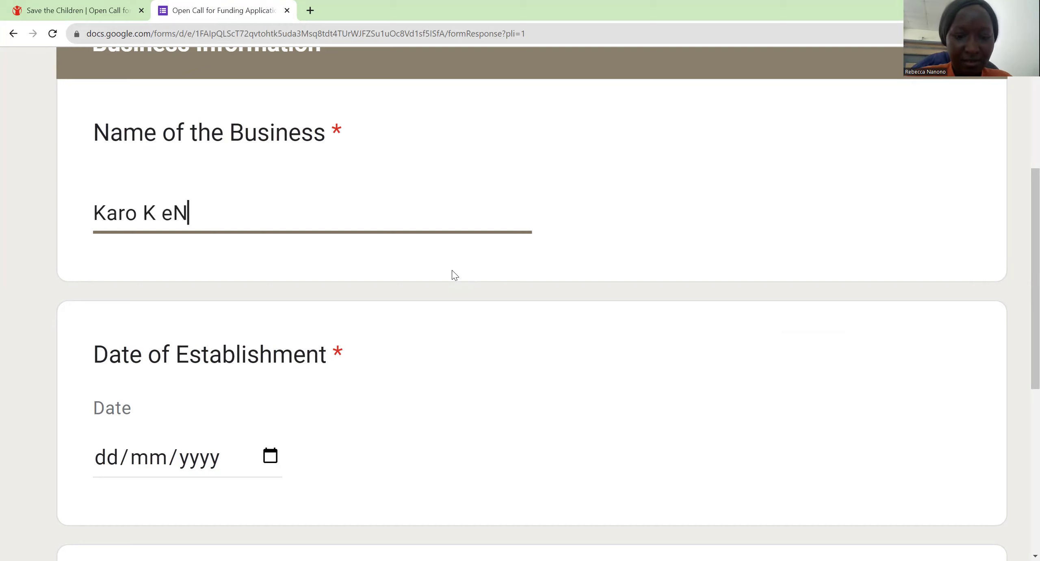
pyautogui.write('TERPRISES')
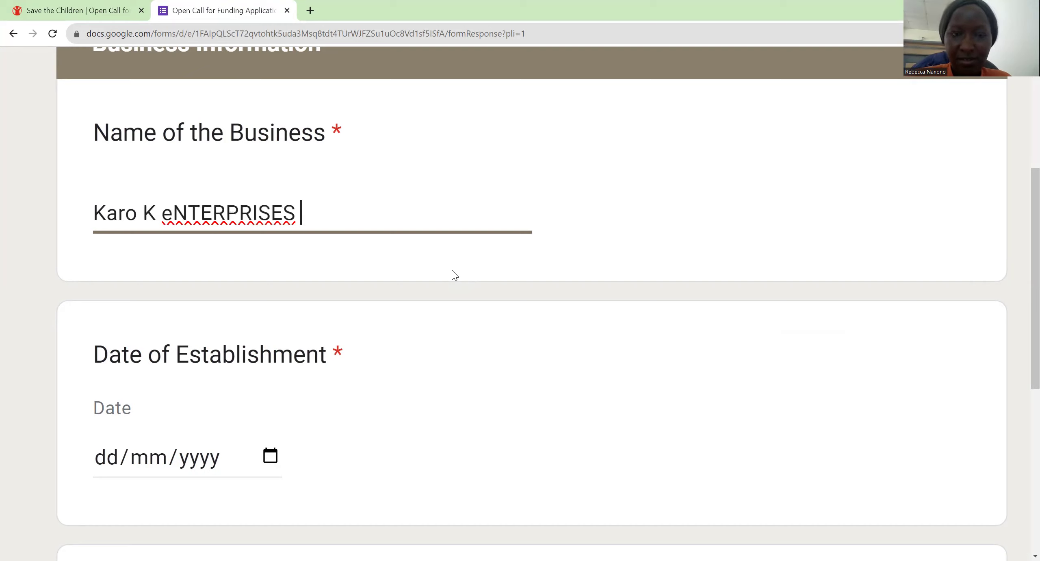
pyautogui.press('BackSpace')
pyautogui.press('BackSpace')
pyautogui.press('BackSpace')
pyautogui.press('BackSpace')
pyautogui.press('BackSpace')
pyautogui.press('BackSpace')
pyautogui.press('BackSpace')
pyautogui.press('BackSpace')
pyautogui.press('BackSpace')
pyautogui.press('BackSpace')
pyautogui.press('BackSpace')
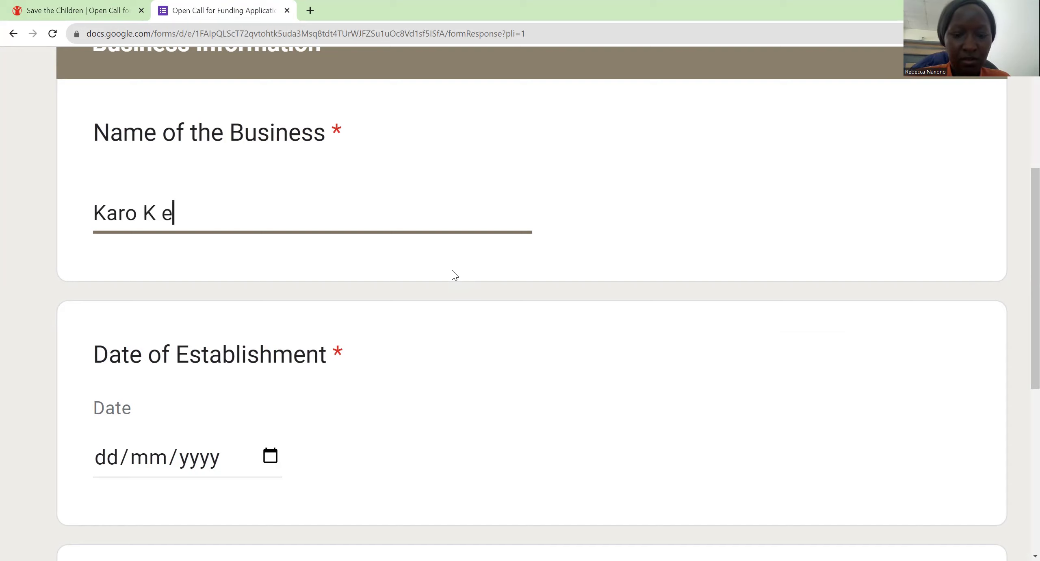
pyautogui.write('nte')
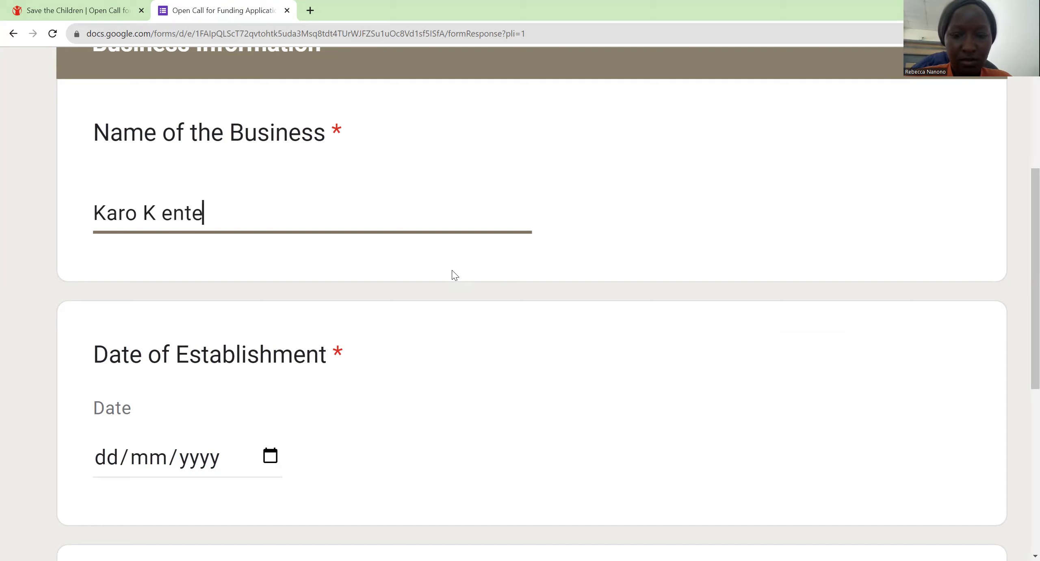
pyautogui.write('rprise Li')
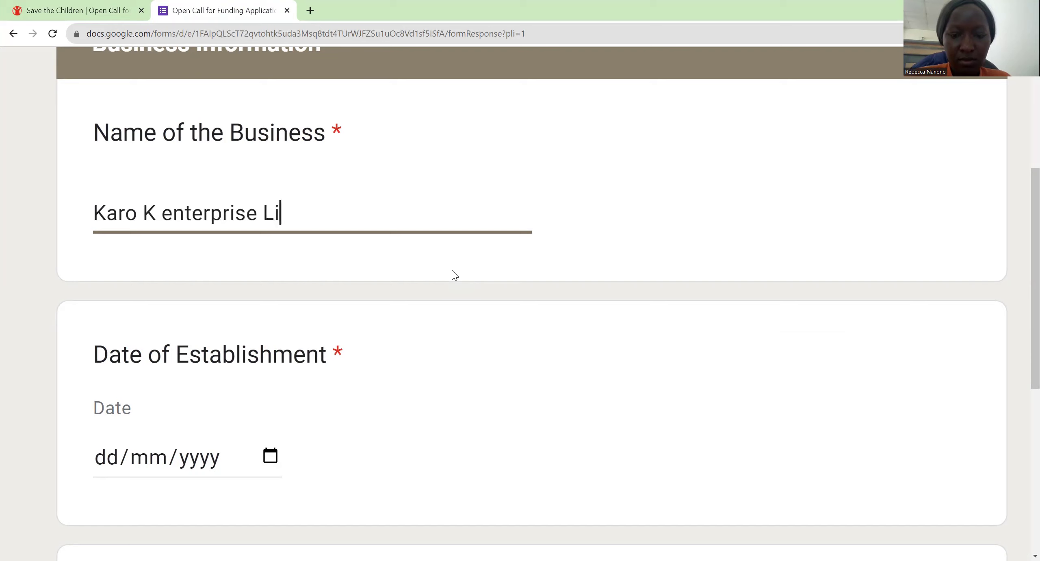
pyautogui.write('mited')
# Step: Start the Date of Establishment as 02/01, fixing the wrongly typed year
pyautogui.scroll(-1, 455, 275)
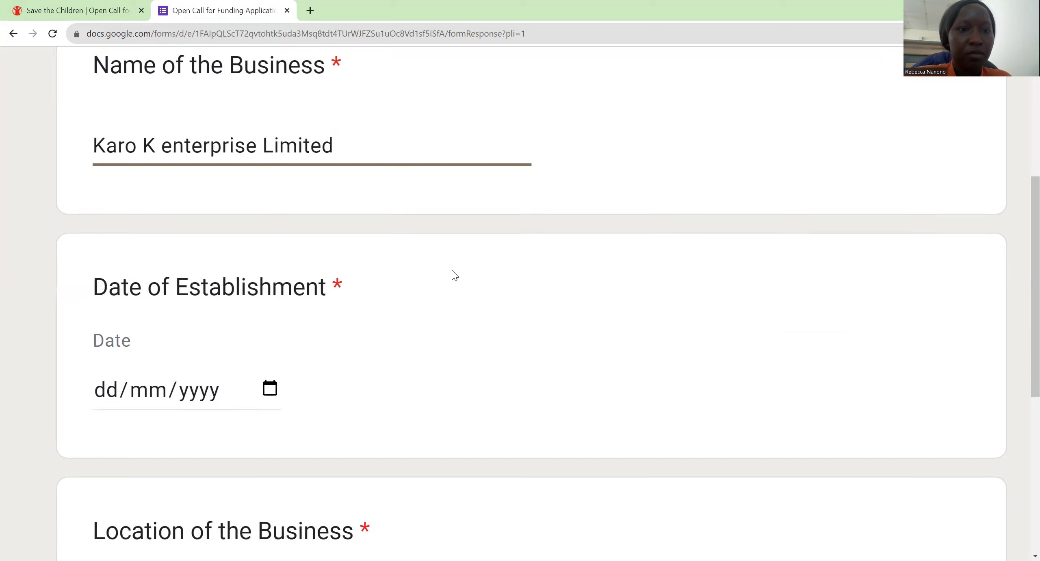
pyautogui.scroll(-2, 455, 275)
pyautogui.press('Tab')
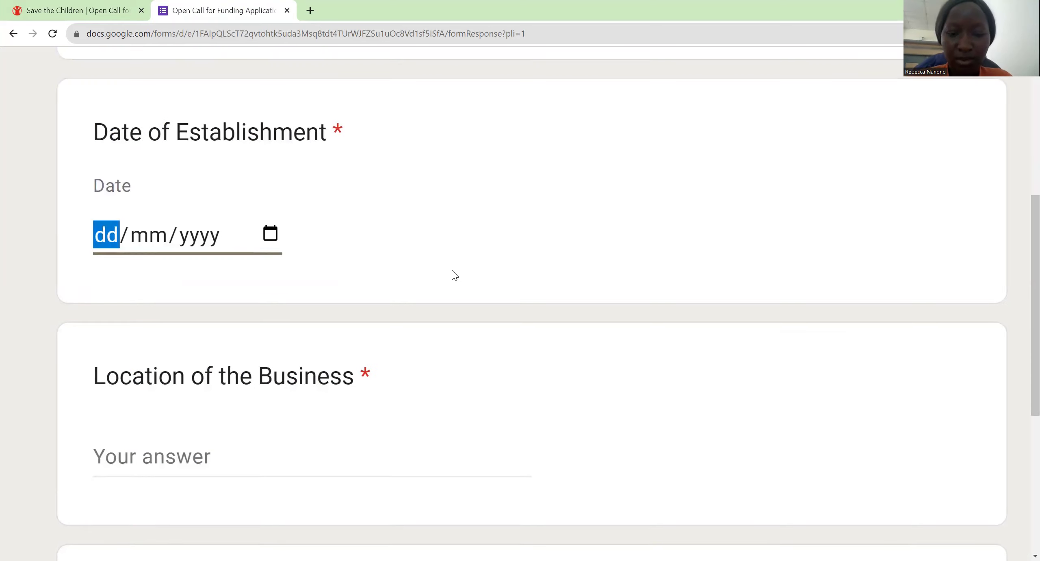
pyautogui.write('0')
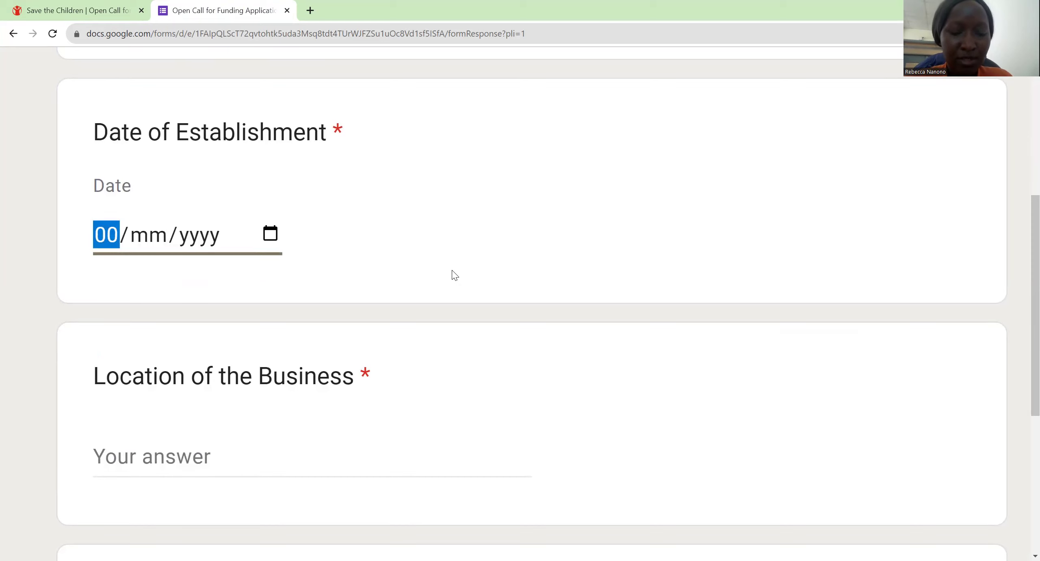
pyautogui.write('2/')
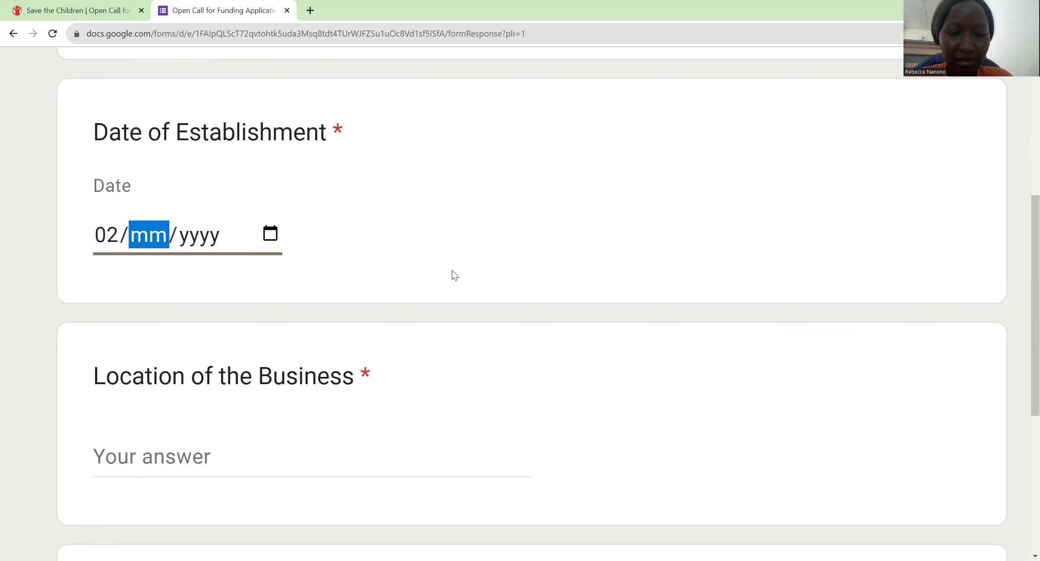
pyautogui.write('01/')
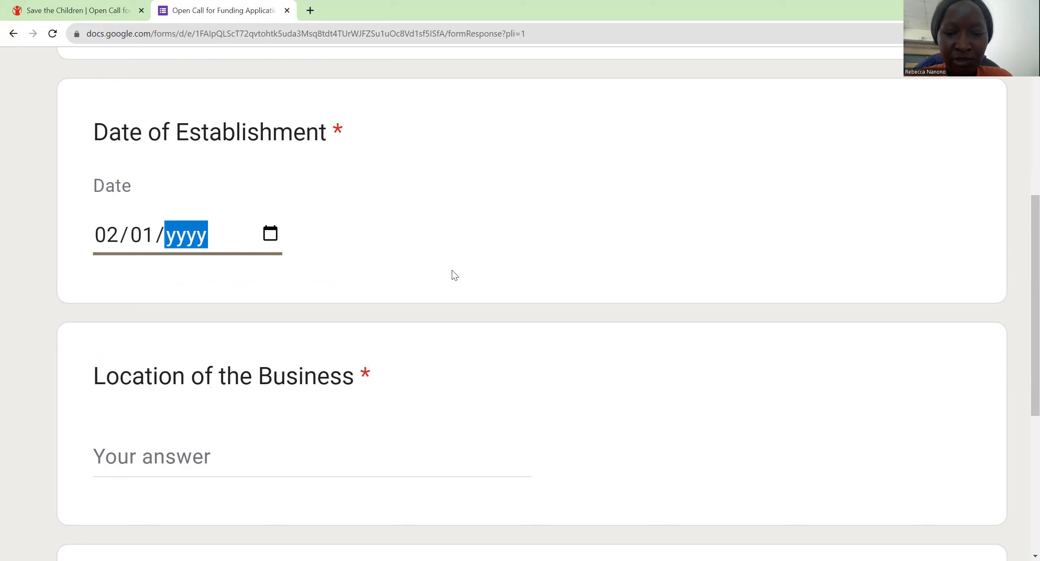
pyautogui.write('1998')
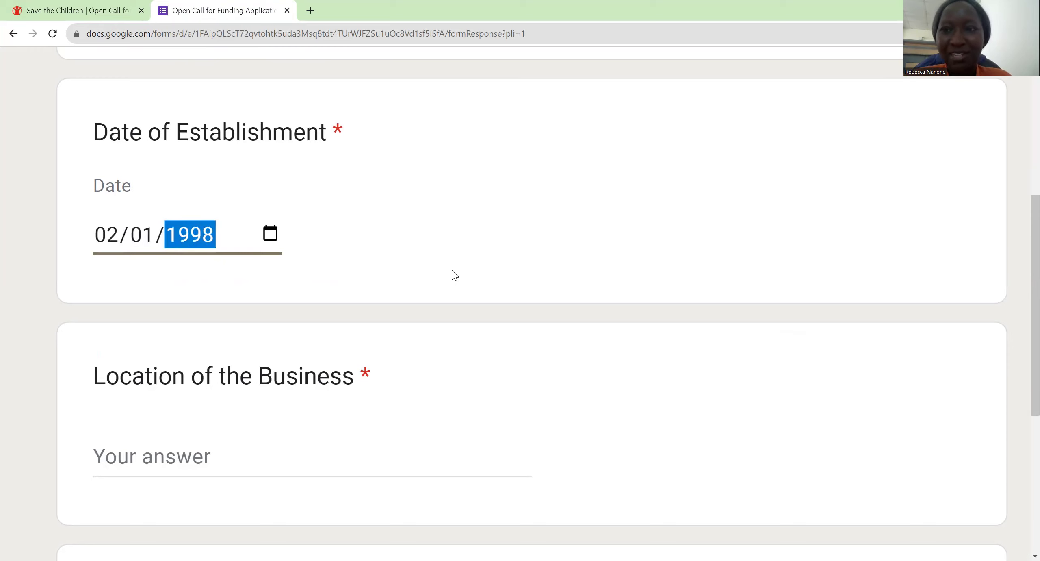
pyautogui.press('BackSpace')
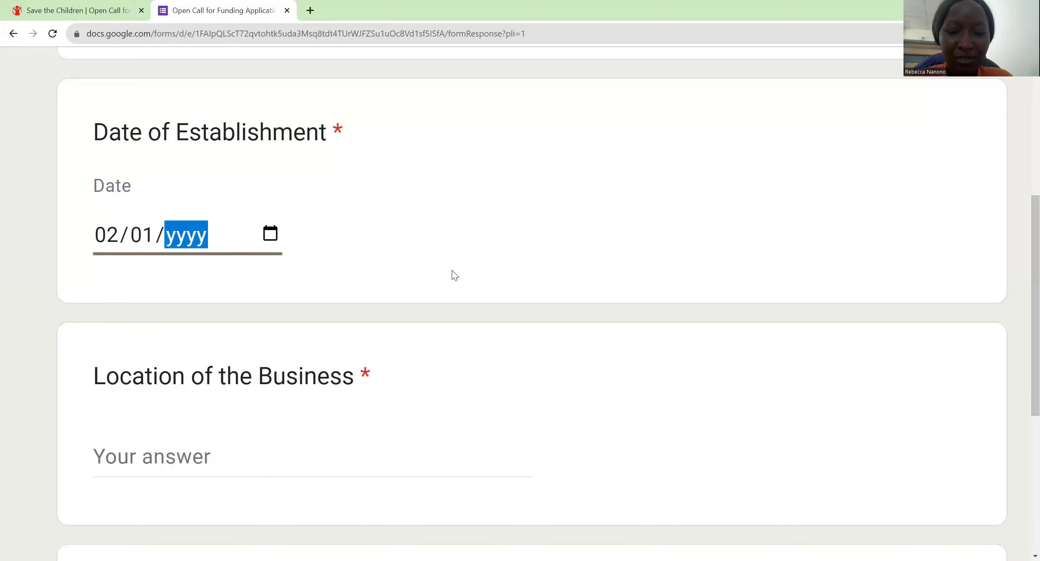
# Step: Finish the date with year 2020, set location Kampala and 10 employees
pyautogui.write('2020')
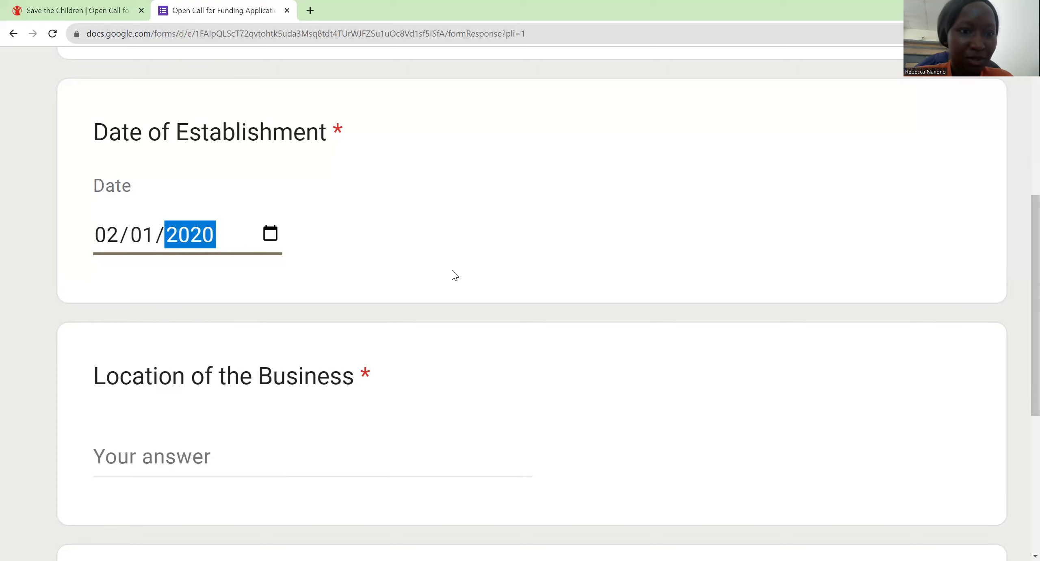
pyautogui.press('Tab')
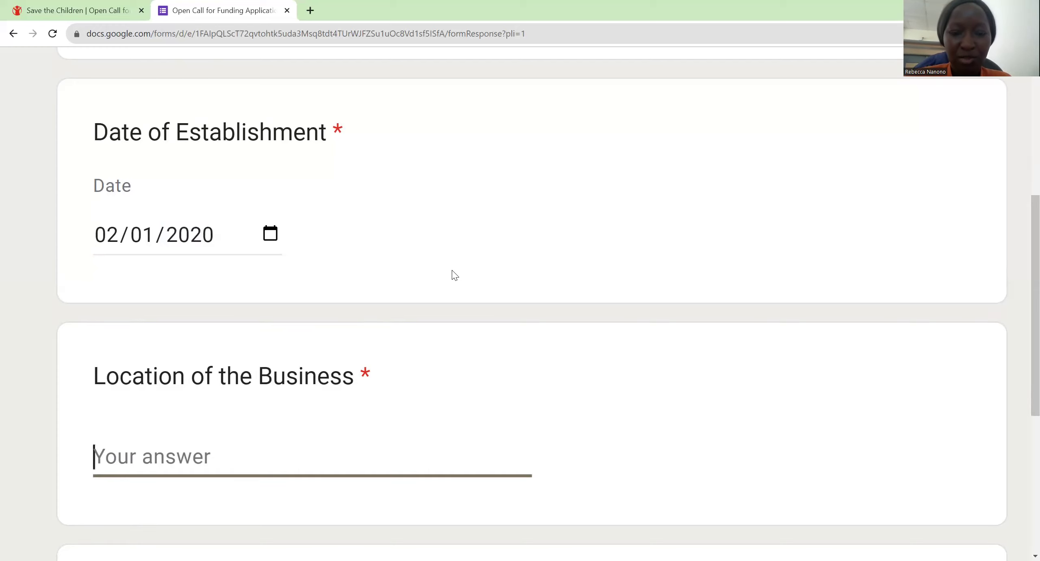
pyautogui.write('Kampala')
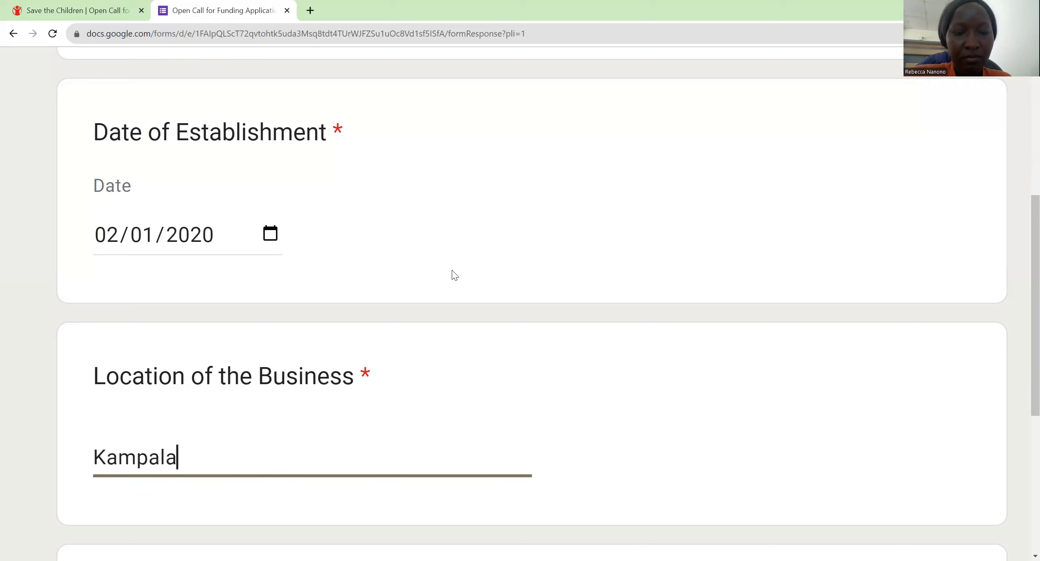
pyautogui.scroll(-4, 455, 275)
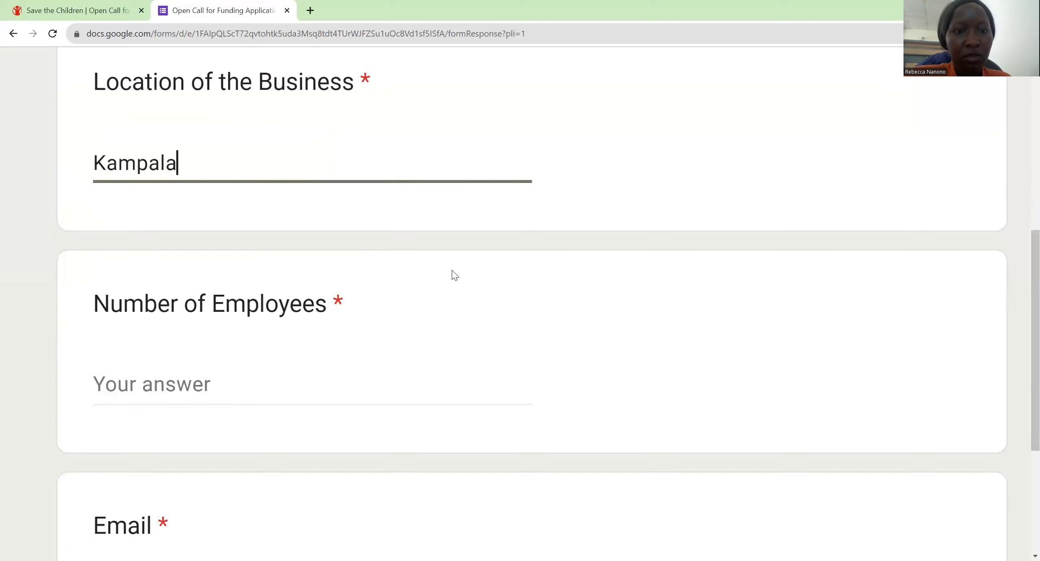
pyautogui.press('Tab')
pyautogui.write('500')
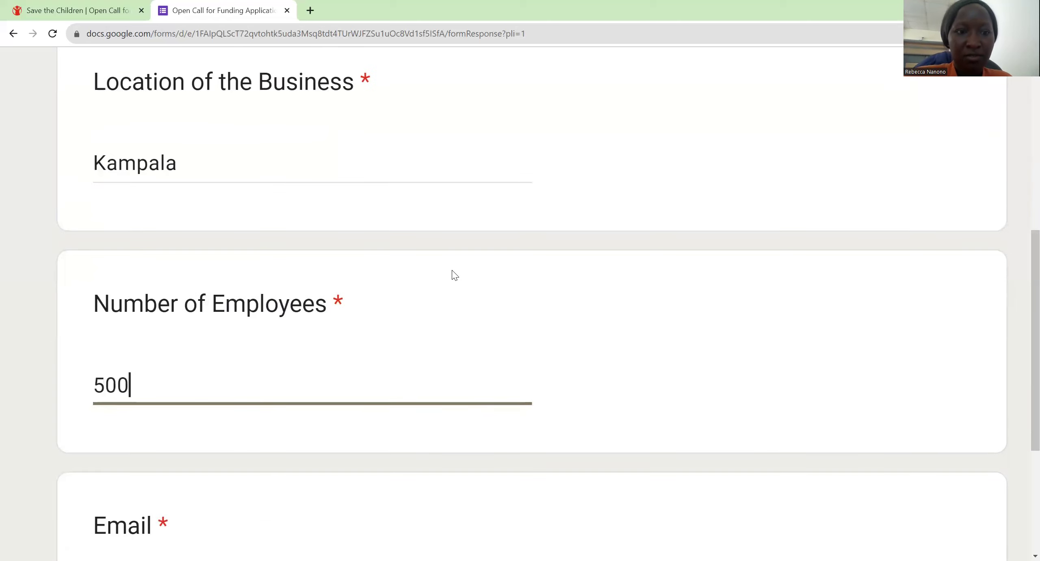
pyautogui.scroll(-3, 455, 276)
pyautogui.press('BackSpace')
pyautogui.press('BackSpace')
pyautogui.press('BackSpace')
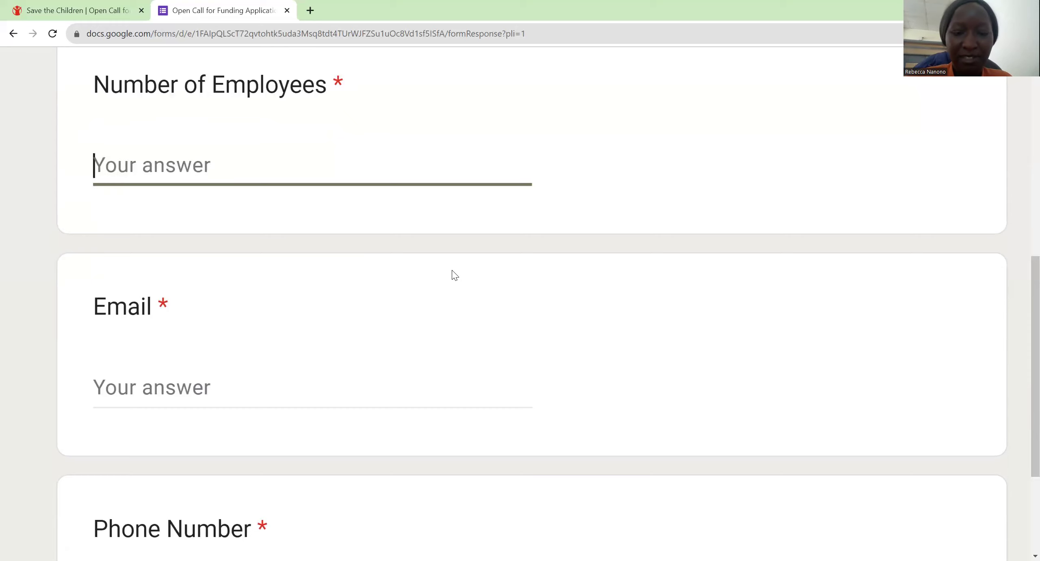
pyautogui.write('10')
pyautogui.press('Tab')
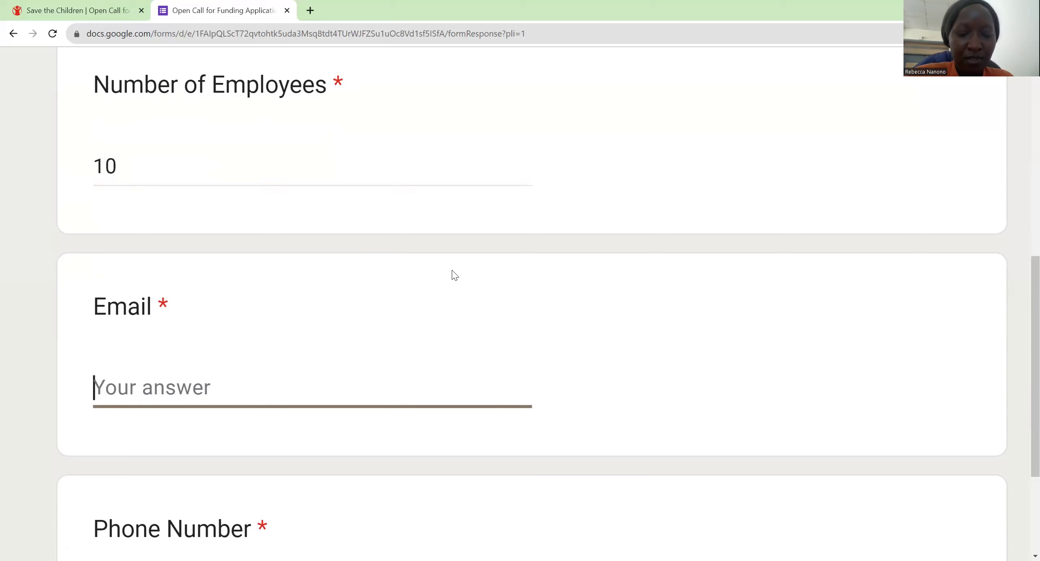
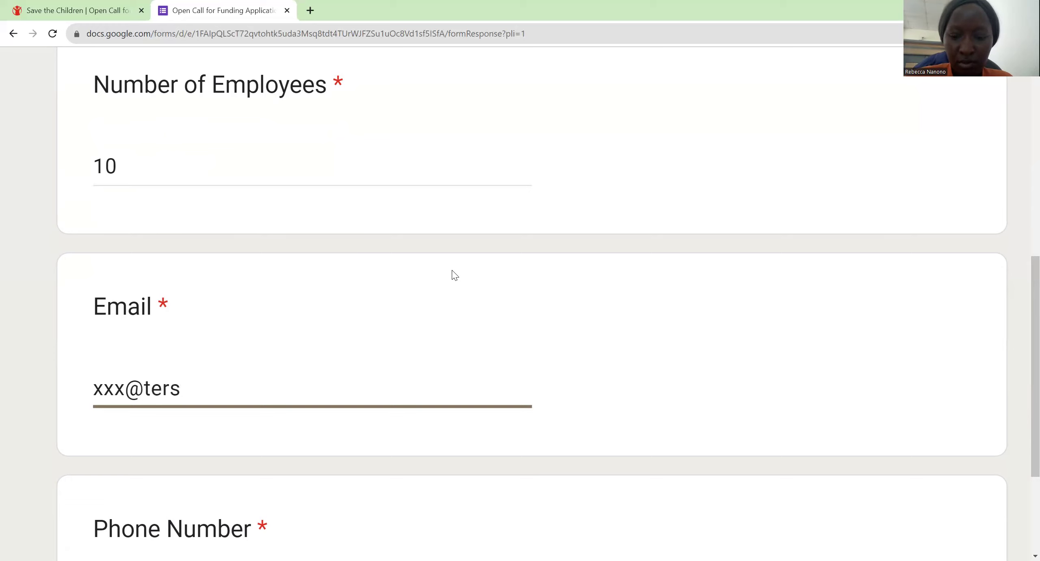
pyautogui.scroll(-5, 454, 275)
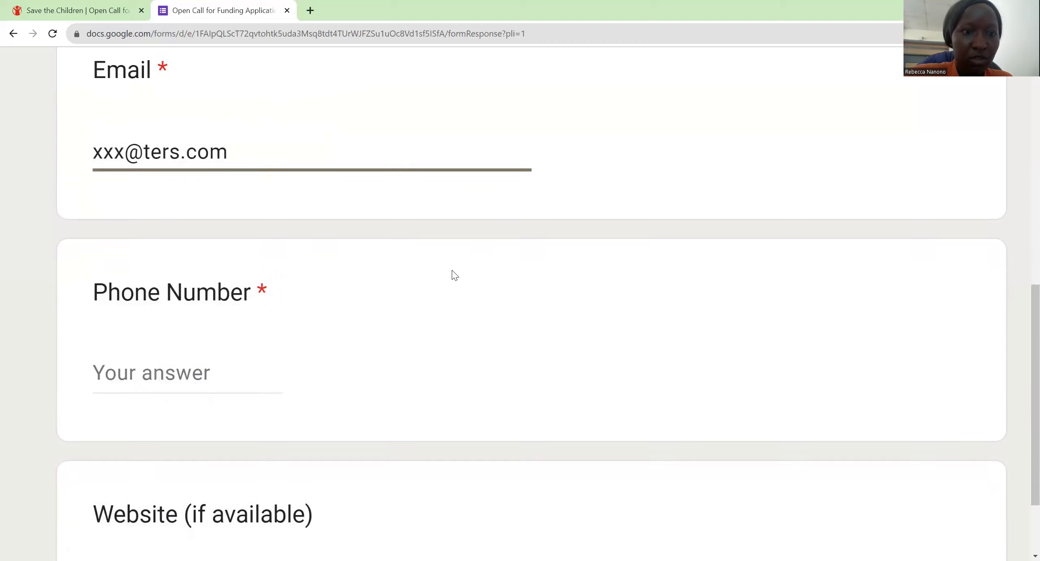
pyautogui.press('Tab')
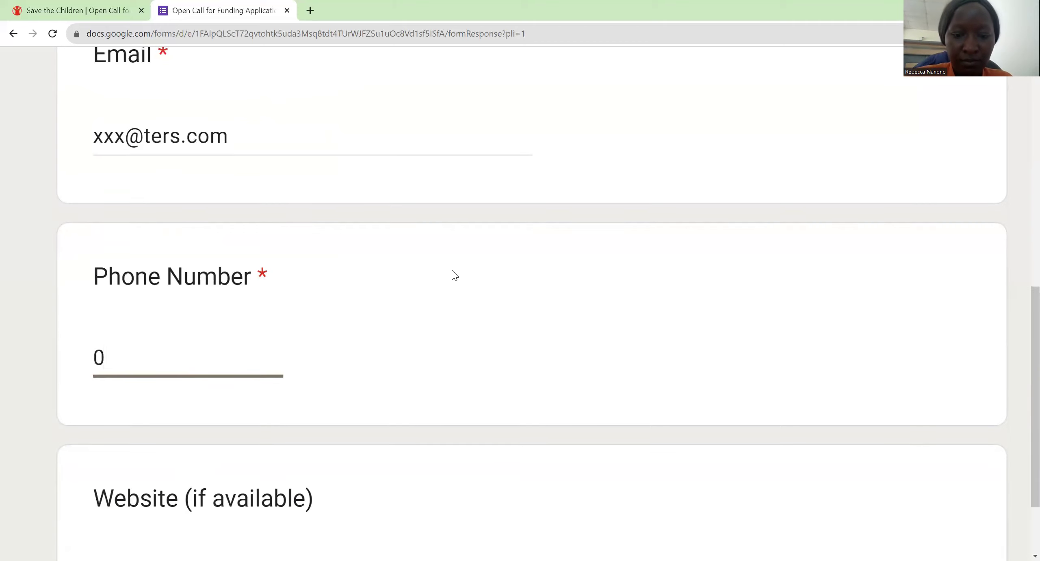
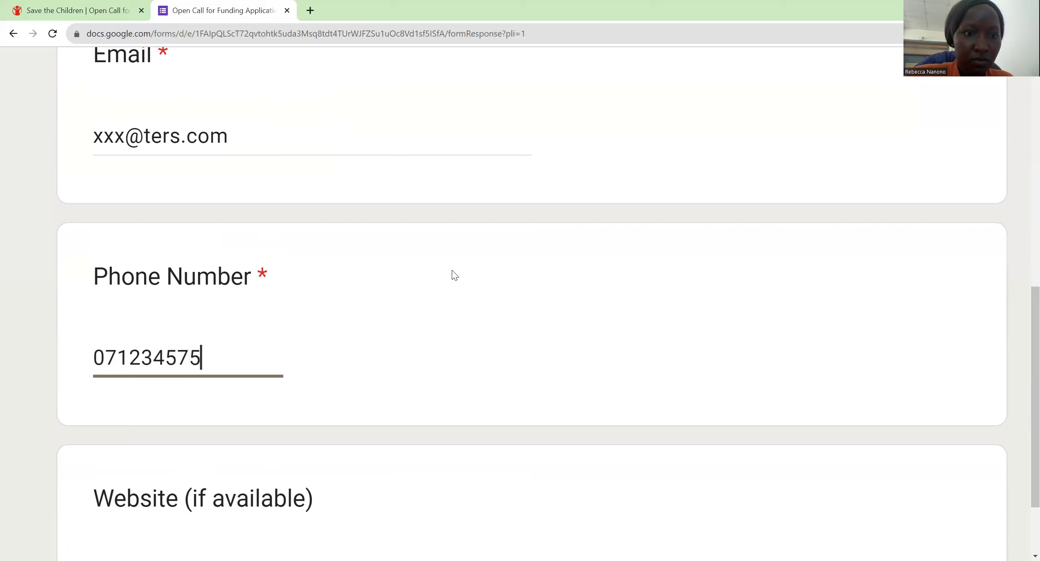
pyautogui.scroll(-5, 455, 275)
pyautogui.press('Tab')
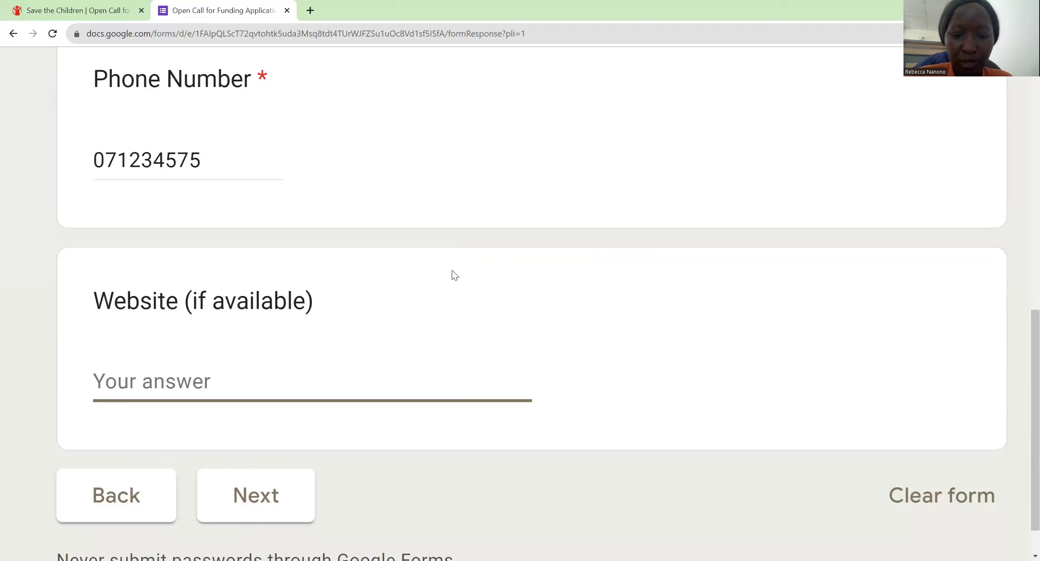
pyautogui.write('http')
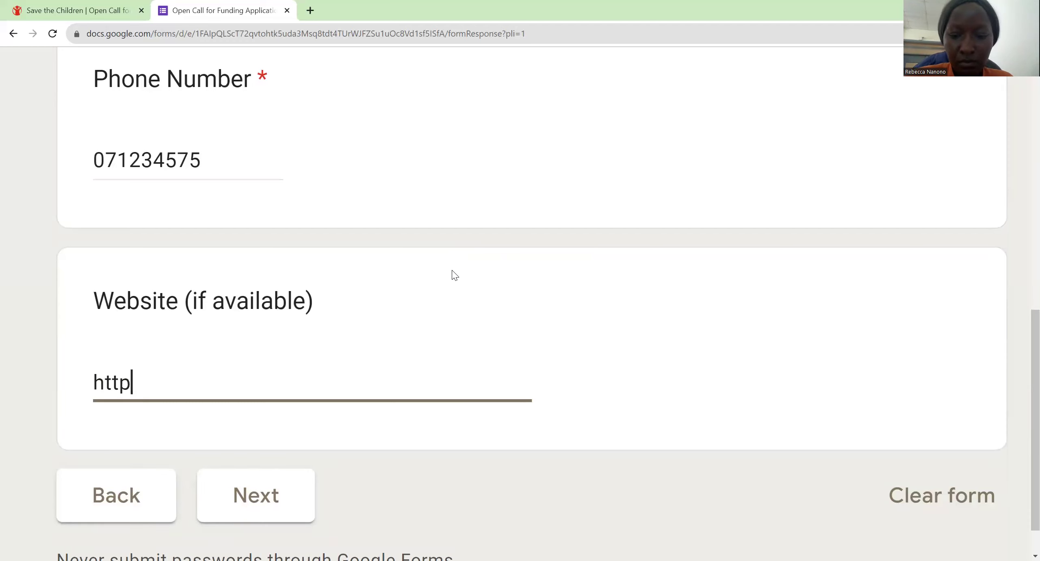
pyautogui.write('s:')
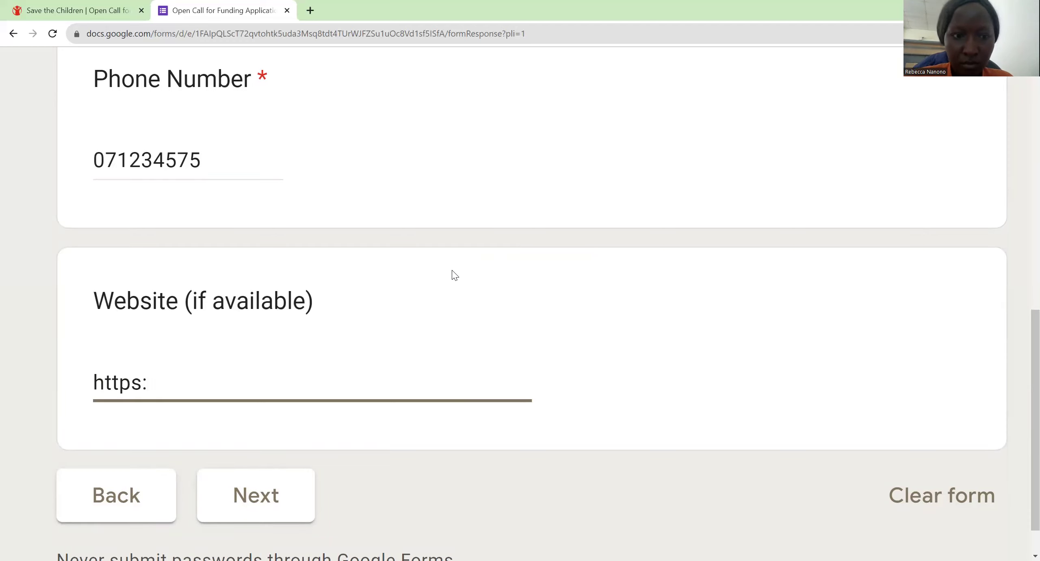
pyautogui.write('//')
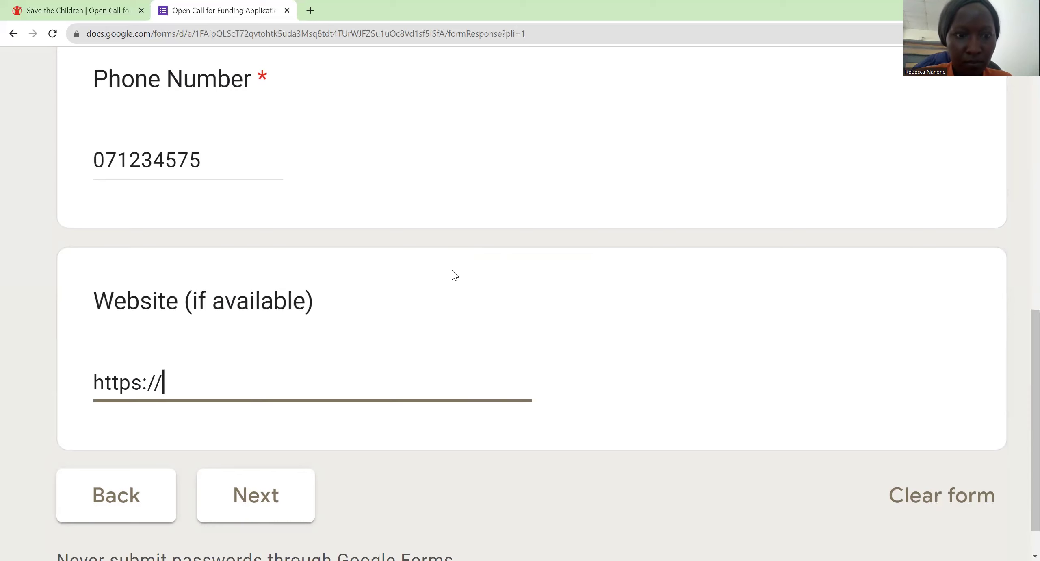
pyautogui.write('www.')
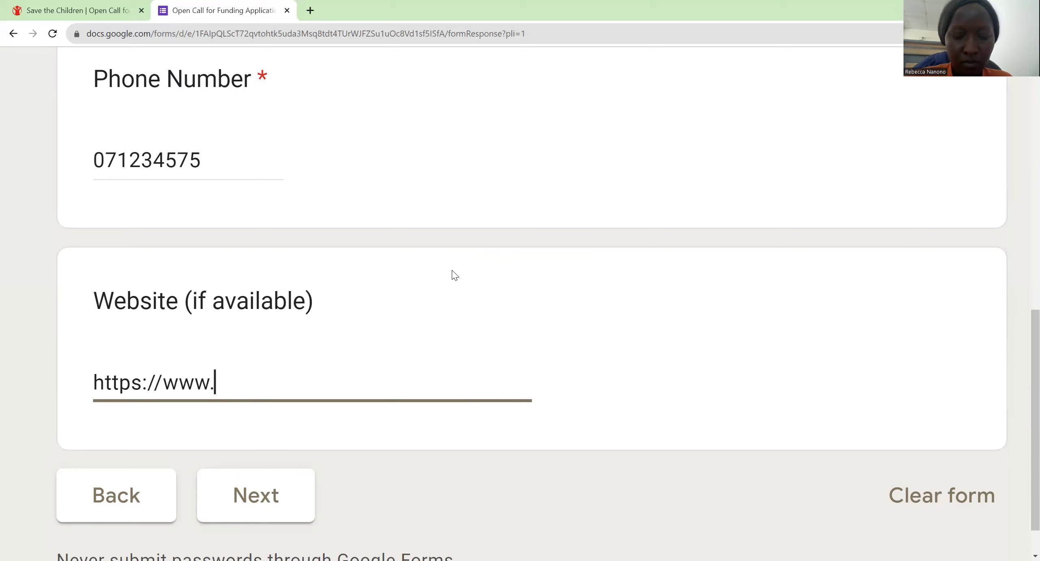
pyautogui.write('x')
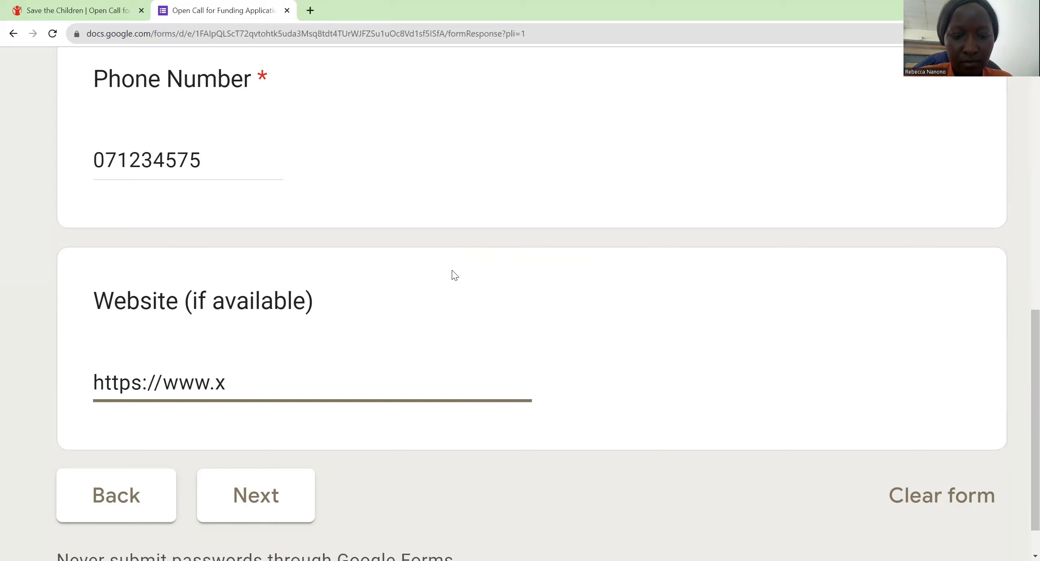
pyautogui.write('yz.')
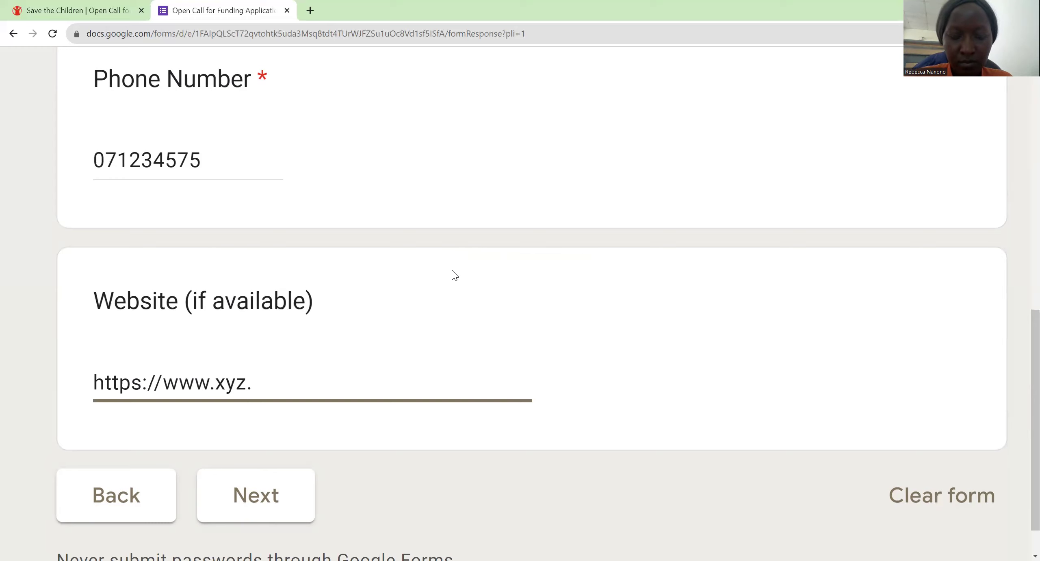
pyautogui.write('book')
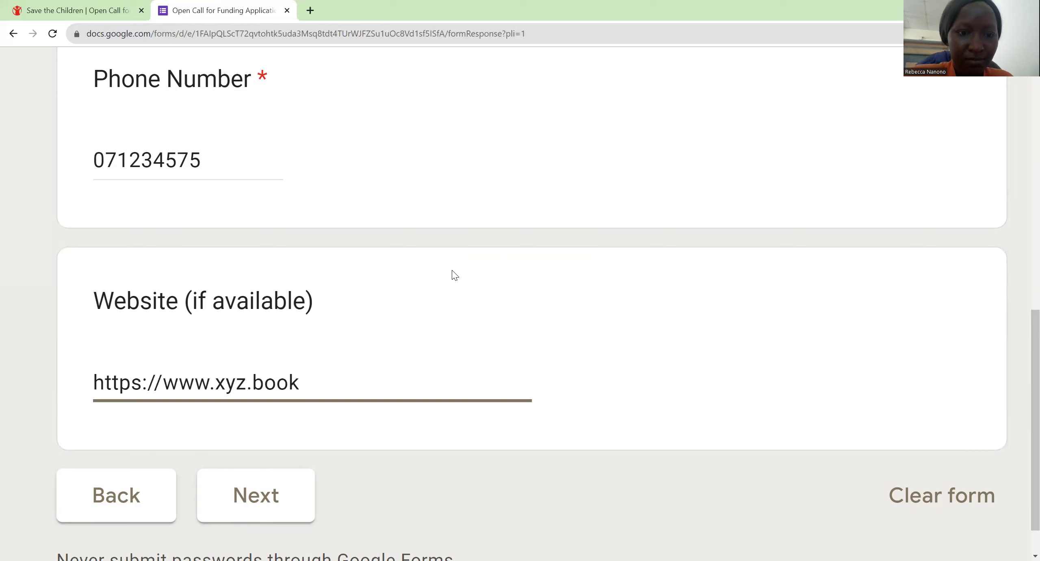
# Step: Enter the owner's full name, gender F and qualification 'Bachelor of food and nutrition'
pyautogui.press('Return')
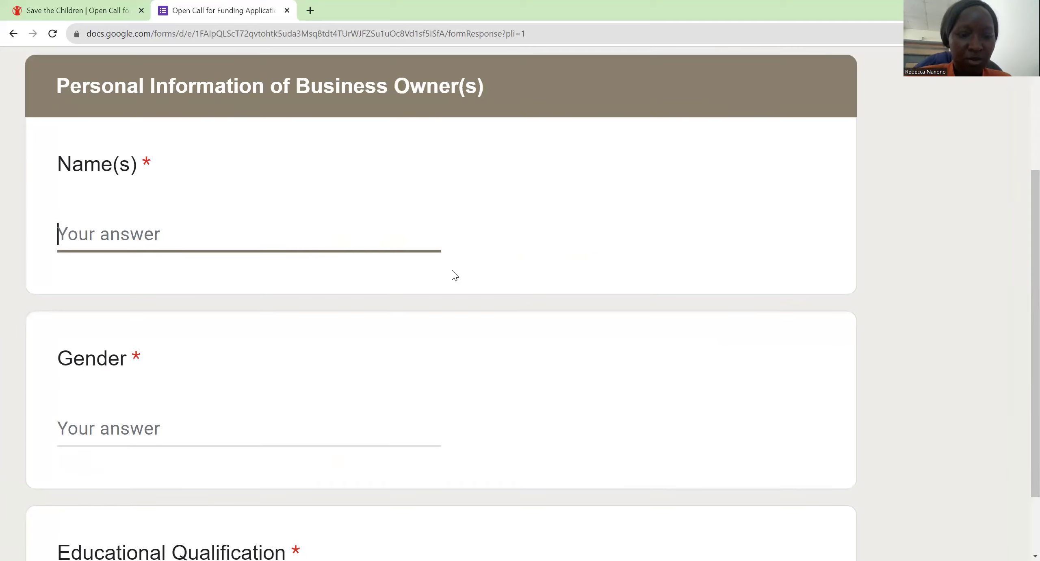
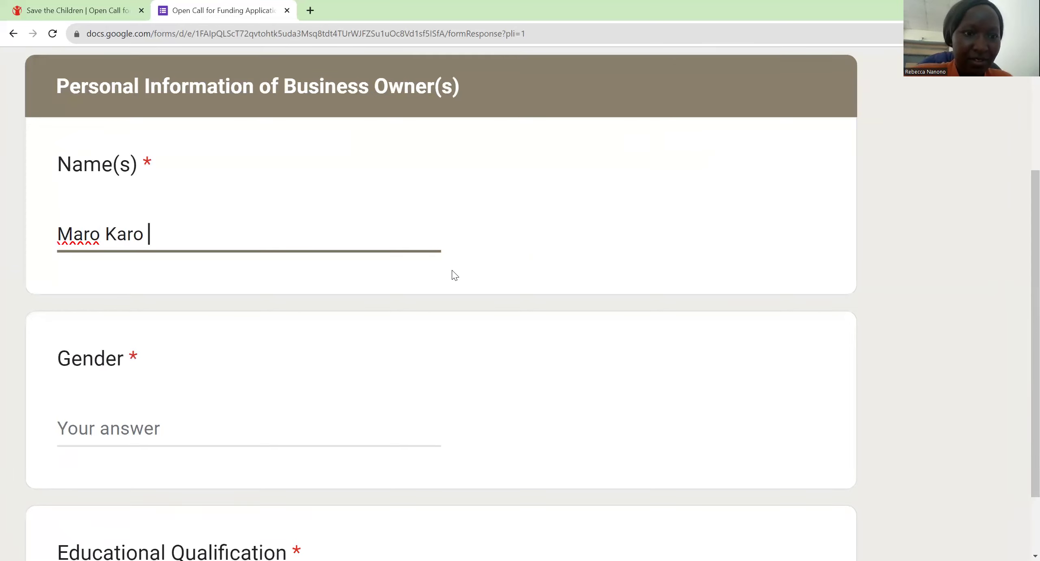
pyautogui.press('Tab')
pyautogui.write('F')
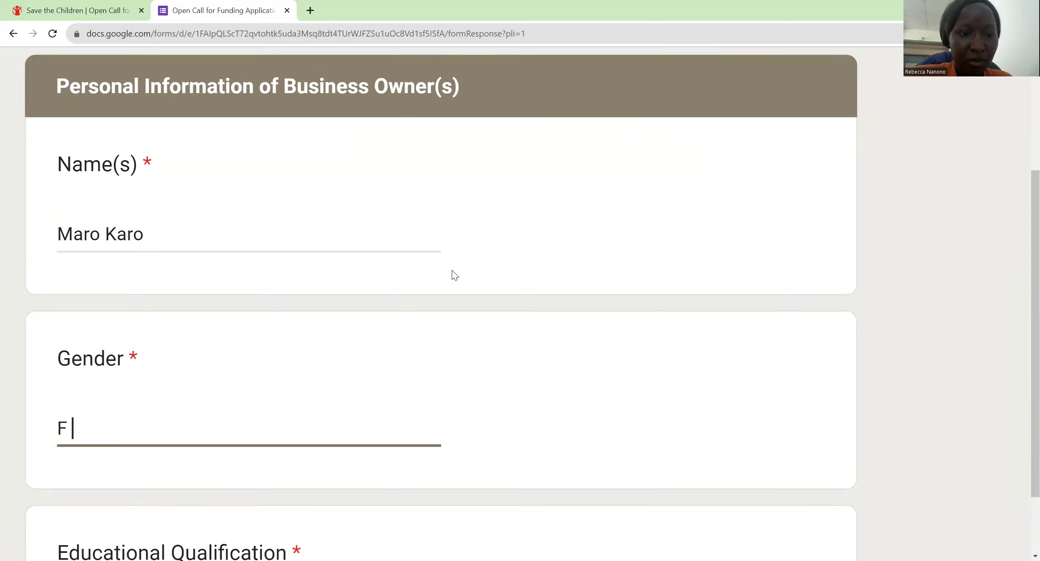
pyautogui.press('Tab')
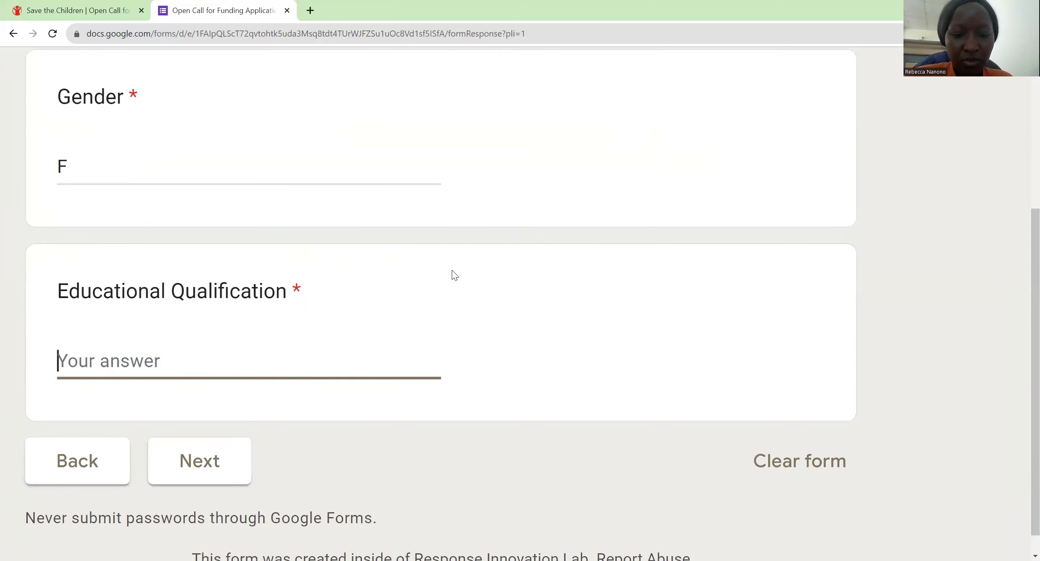
pyautogui.write('Bac')
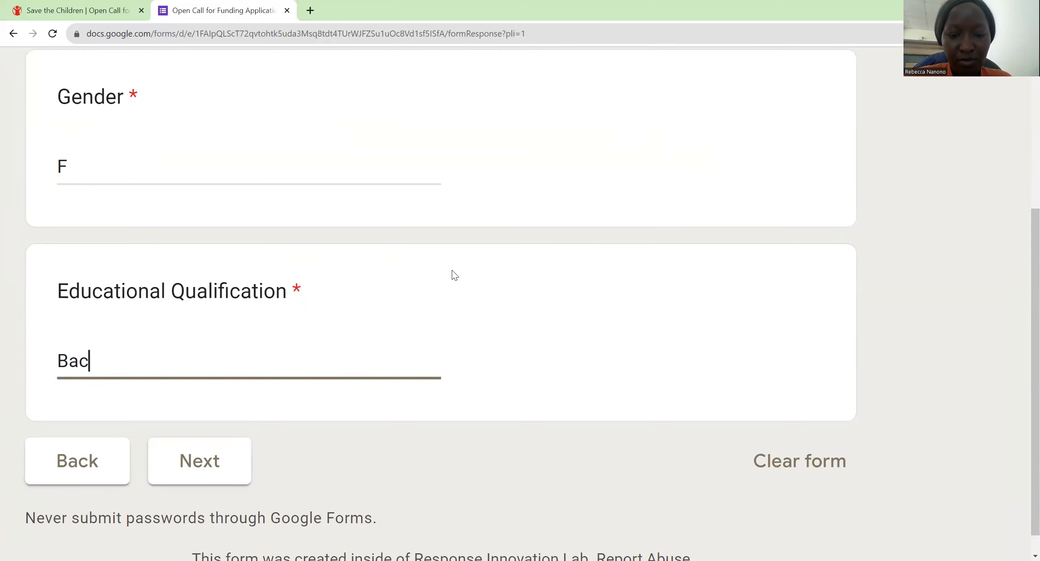
pyautogui.write('helo')
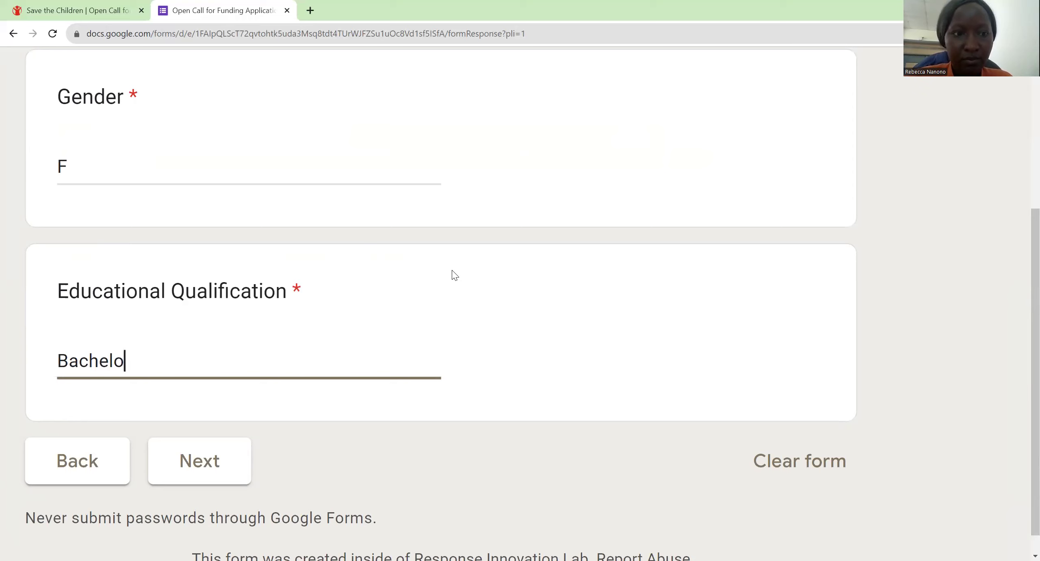
pyautogui.write('r of food')
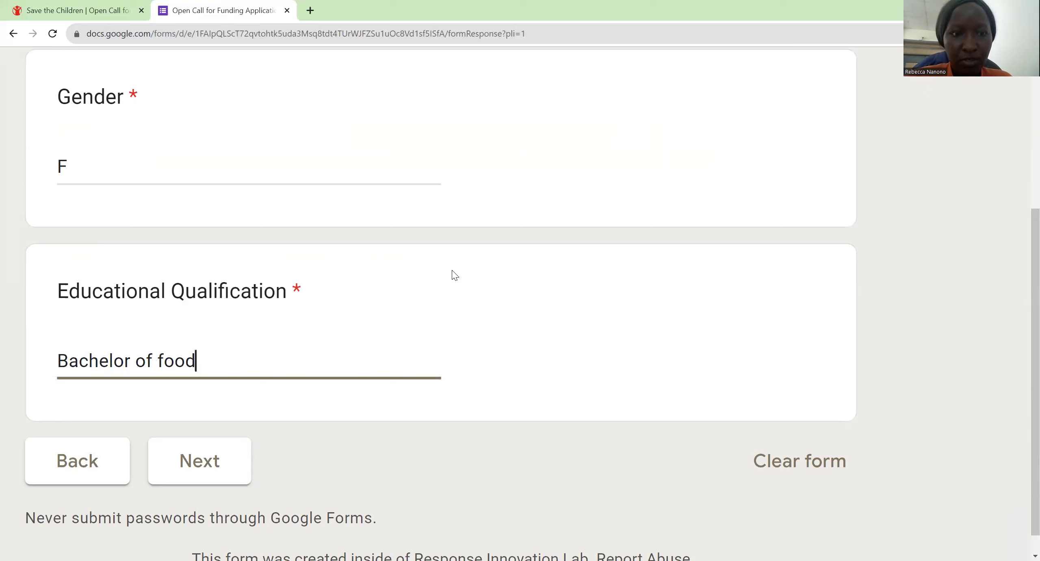
pyautogui.write(' and nutrit')
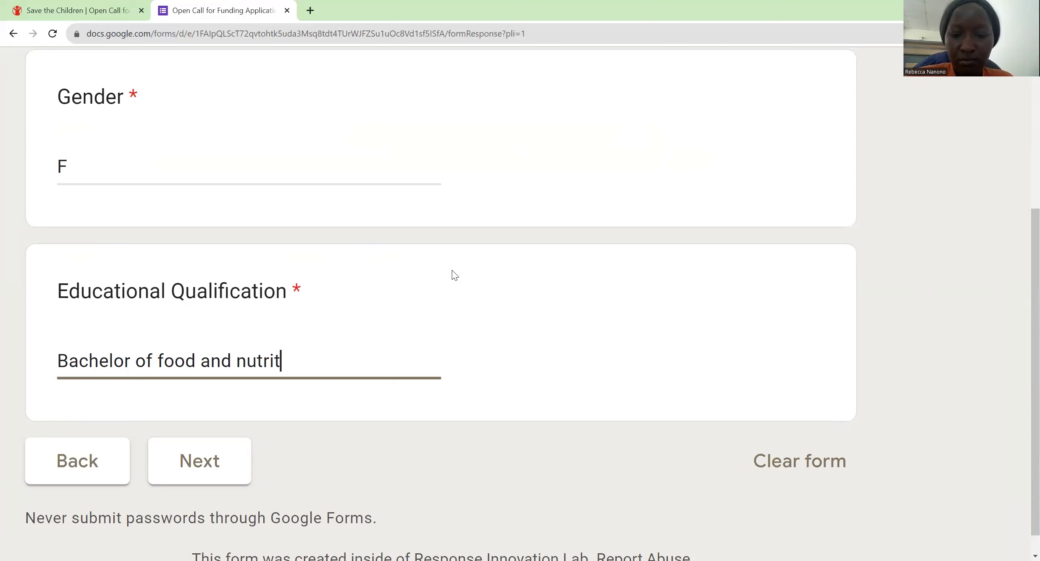
pyautogui.write('ion')
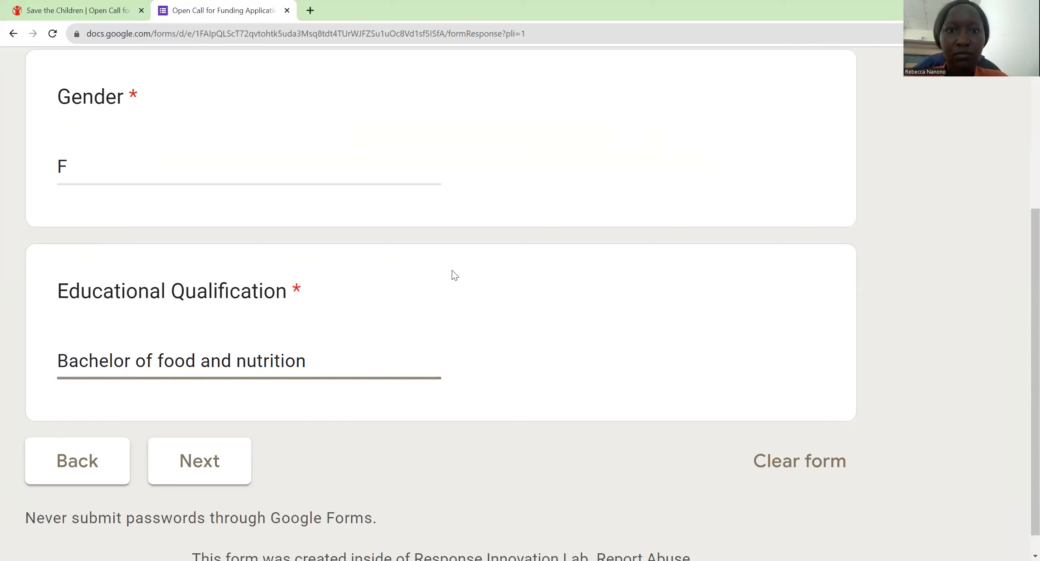
# Step: On the next page, describe the innovation as millet floor processing with fortification for children's health
pyautogui.press('Return')
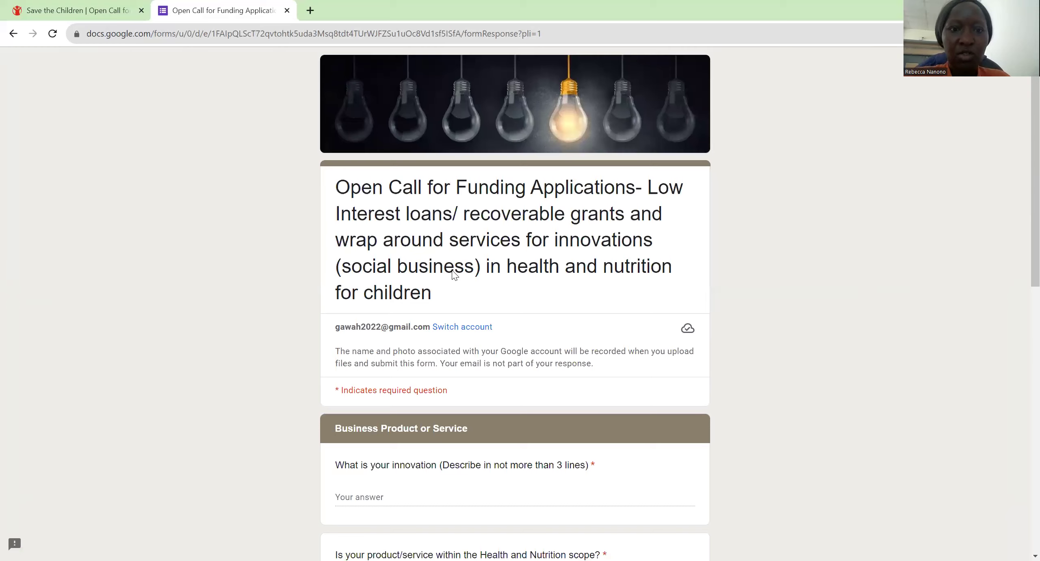
pyautogui.hotkey('ctrl', '+')
pyautogui.hotkey('ctrl', '+')
pyautogui.hotkey('ctrl', '+')
pyautogui.hotkey('ctrl', '+')
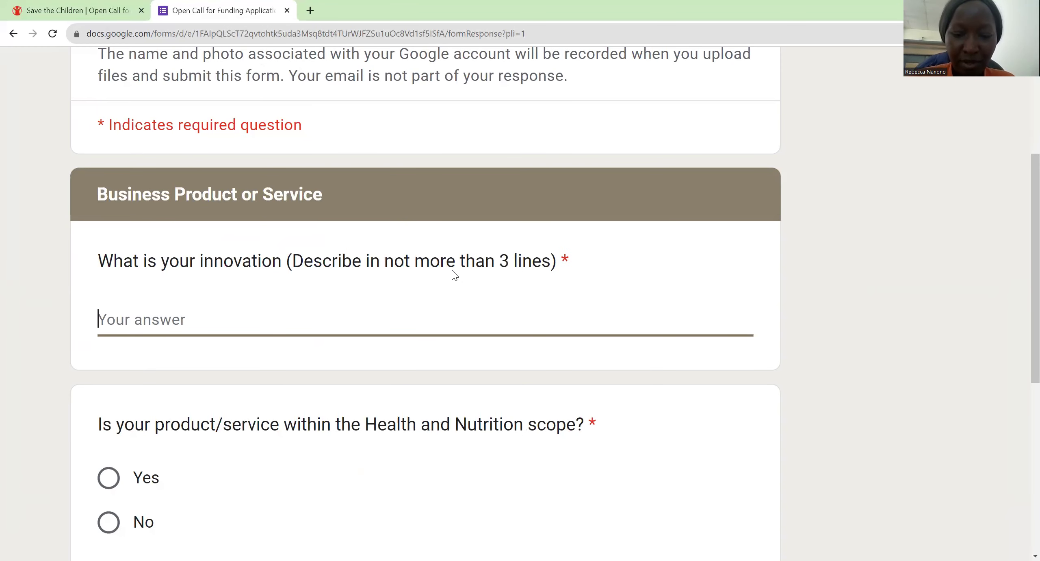
pyautogui.write('Millet flo')
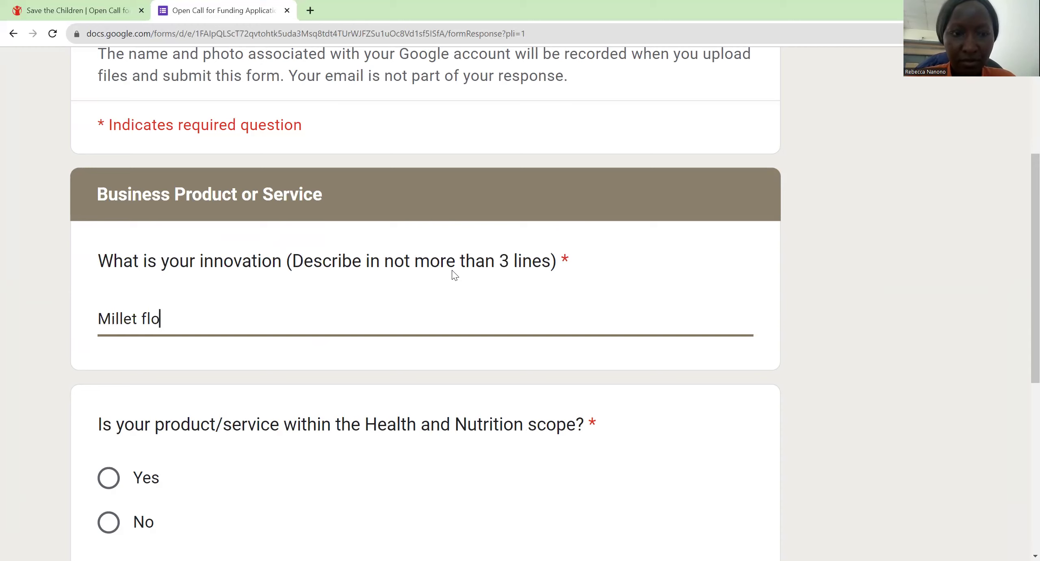
pyautogui.write('or processing ')
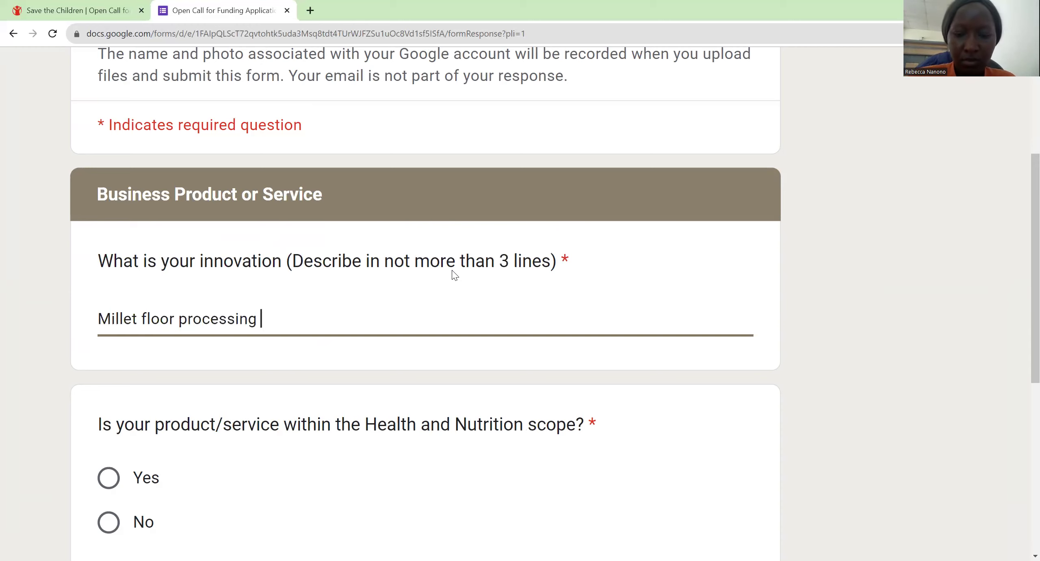
pyautogui.write('with ')
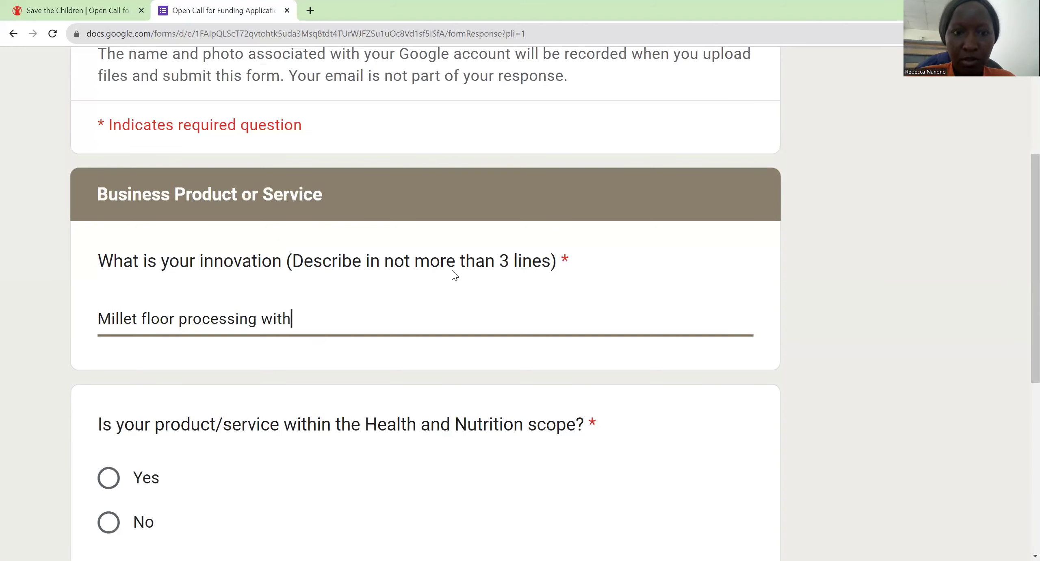
pyautogui.write('a')
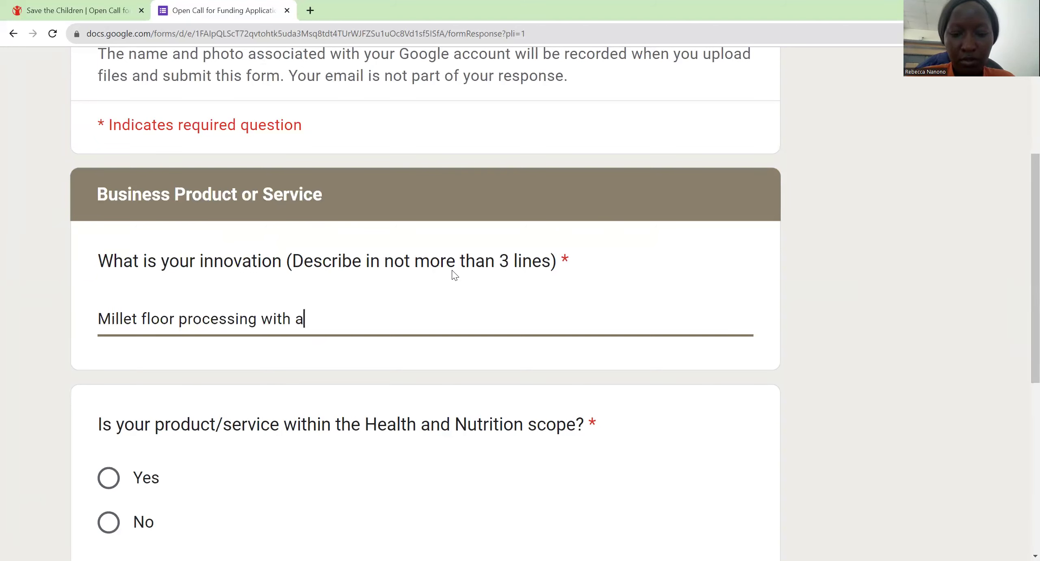
pyautogui.press('BackSpace')
pyautogui.write('fortification ')
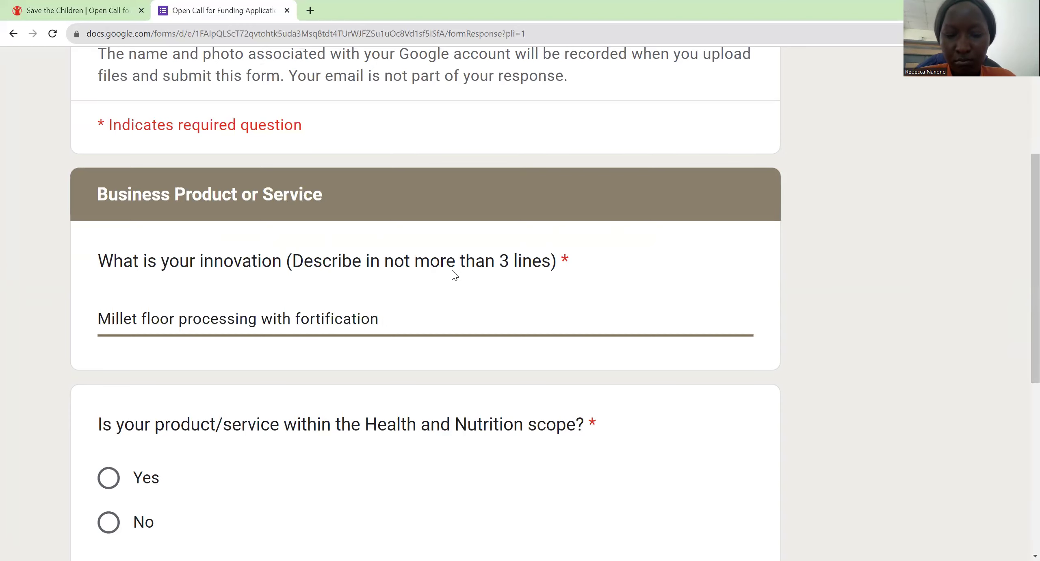
pyautogui.write('to impro')
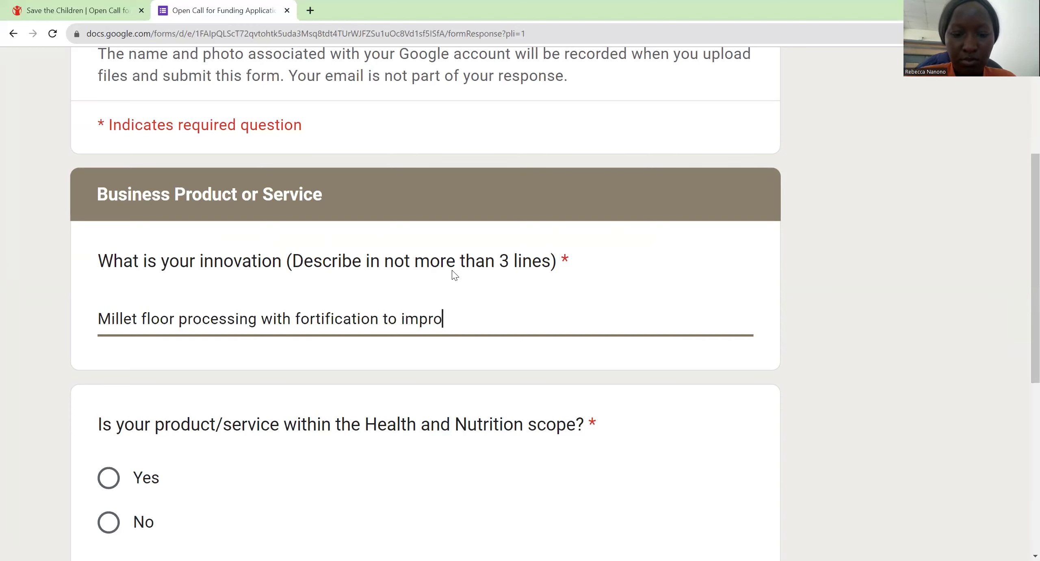
pyautogui.write('ve children')
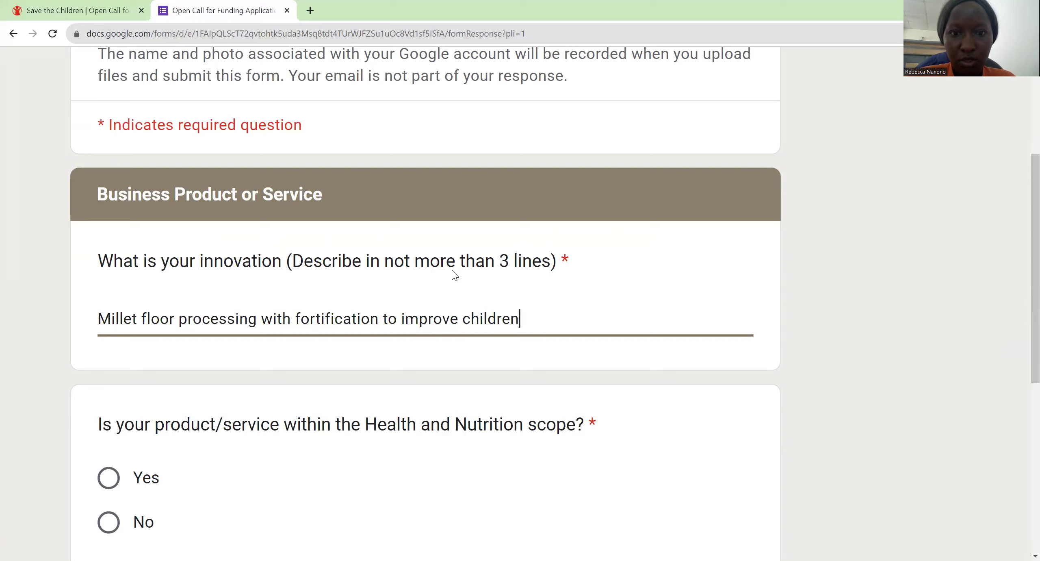
pyautogui.write('s')
pyautogui.press('BackSpace')
pyautogui.press('BackSpace')
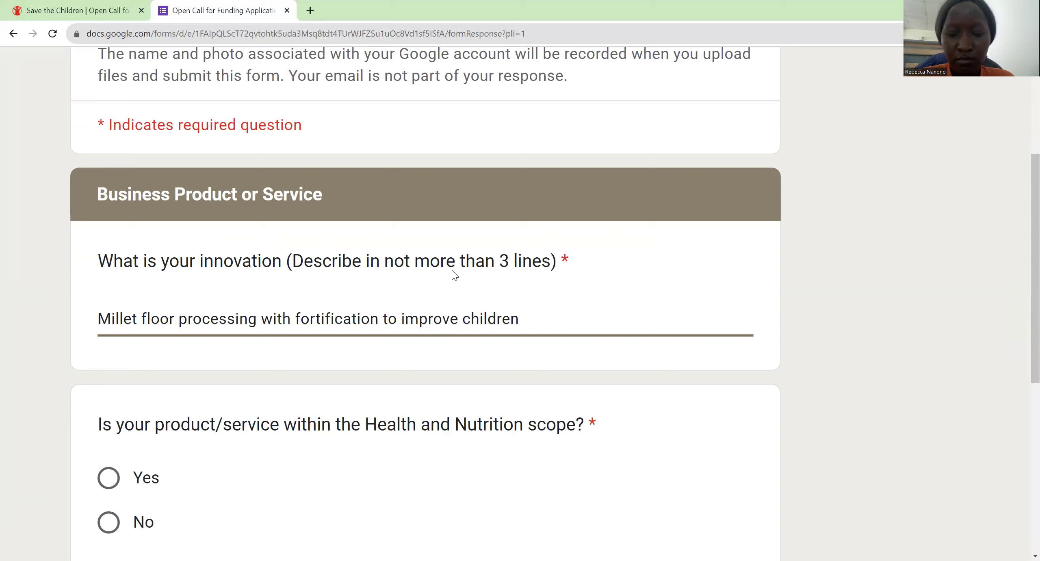
pyautogui.write("'s heal")
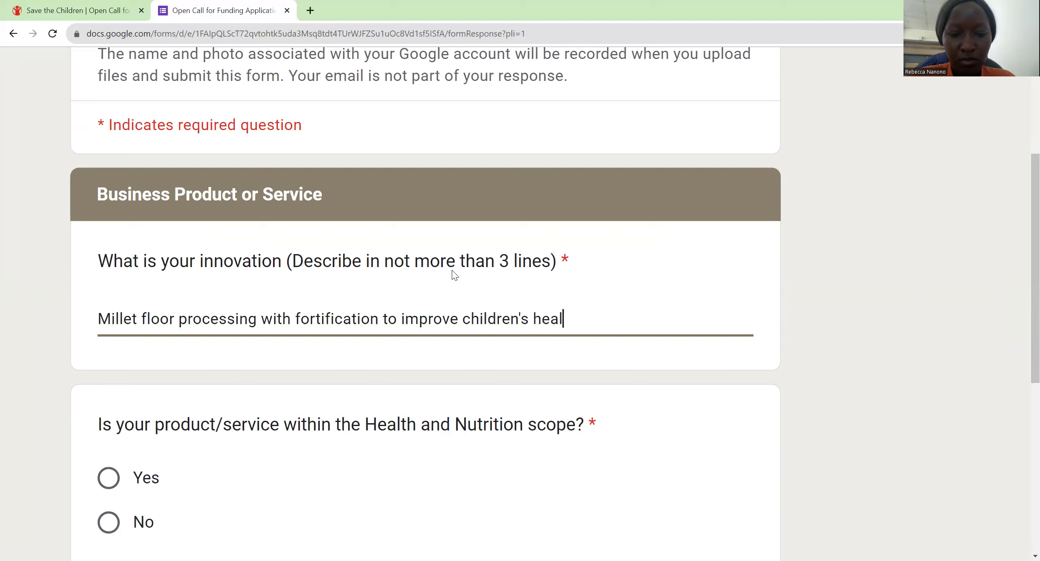
pyautogui.write('th .')
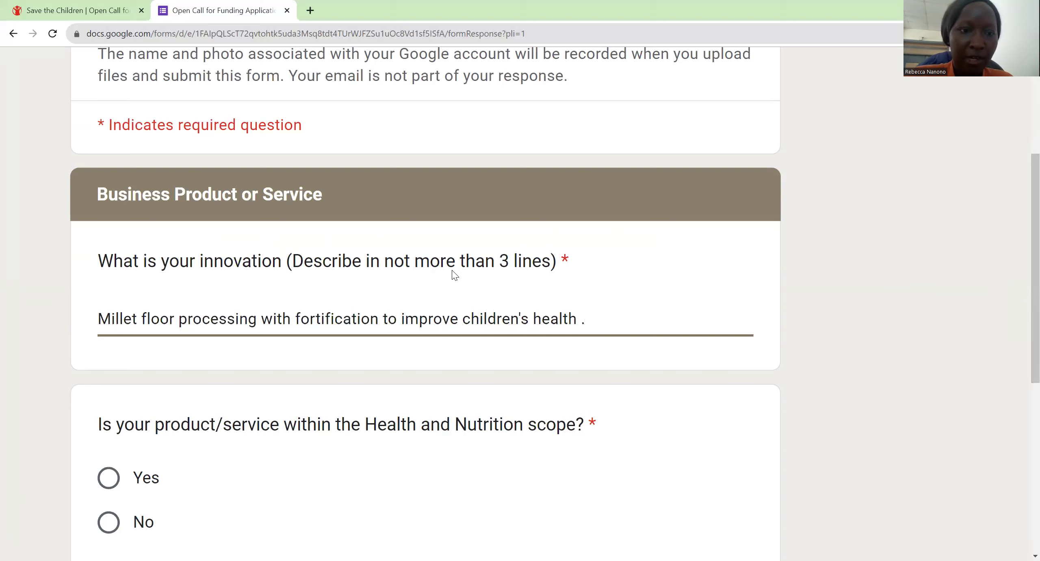
pyautogui.scroll(-5, 455, 275)
pyautogui.scroll(3, 454, 275)
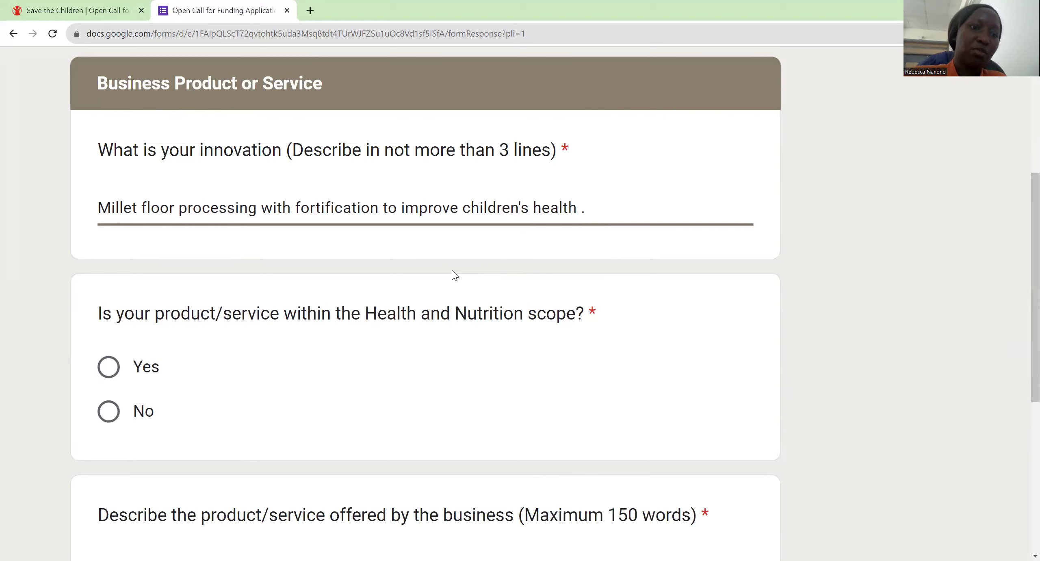
# Step: Answer Yes to the Health and Nutrition scope question
pyautogui.press('Tab')
pyautogui.press('space')
pyautogui.scroll(-4, 454, 275)
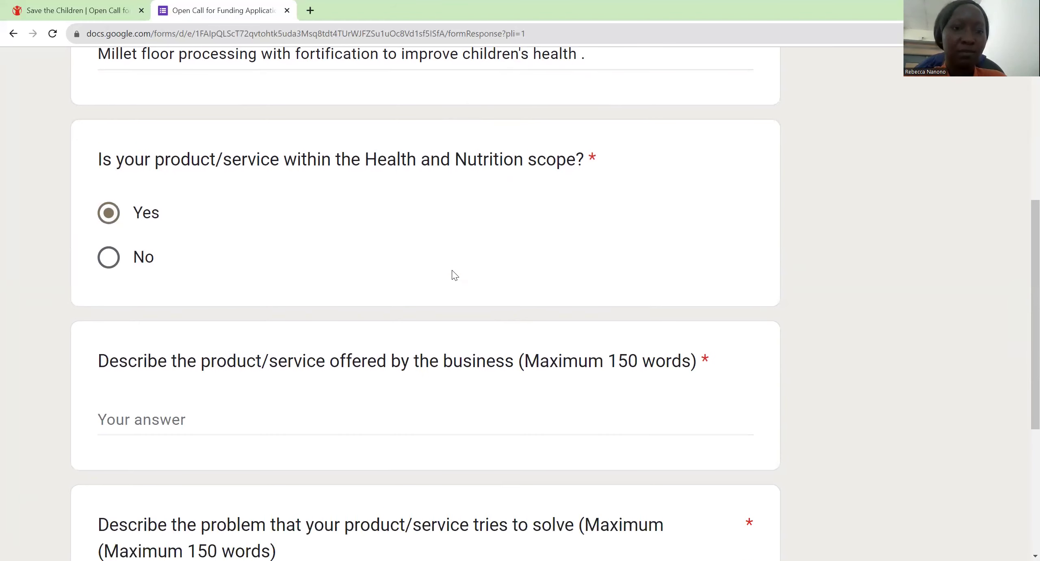
# Step: Describe the product or service as 'Packaging of fortified millet floor .'
pyautogui.press('Tab')
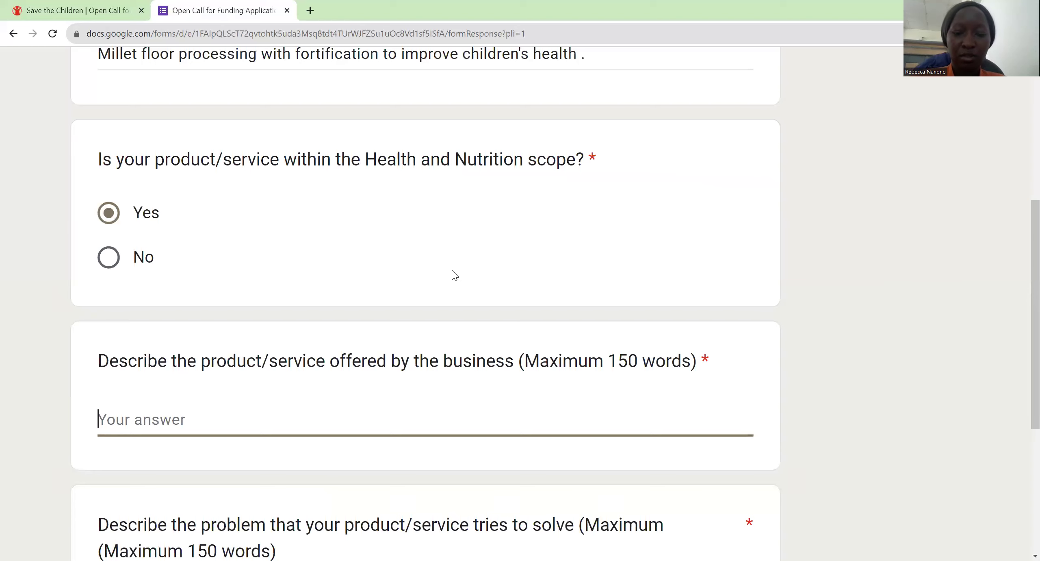
pyautogui.write('Packa')
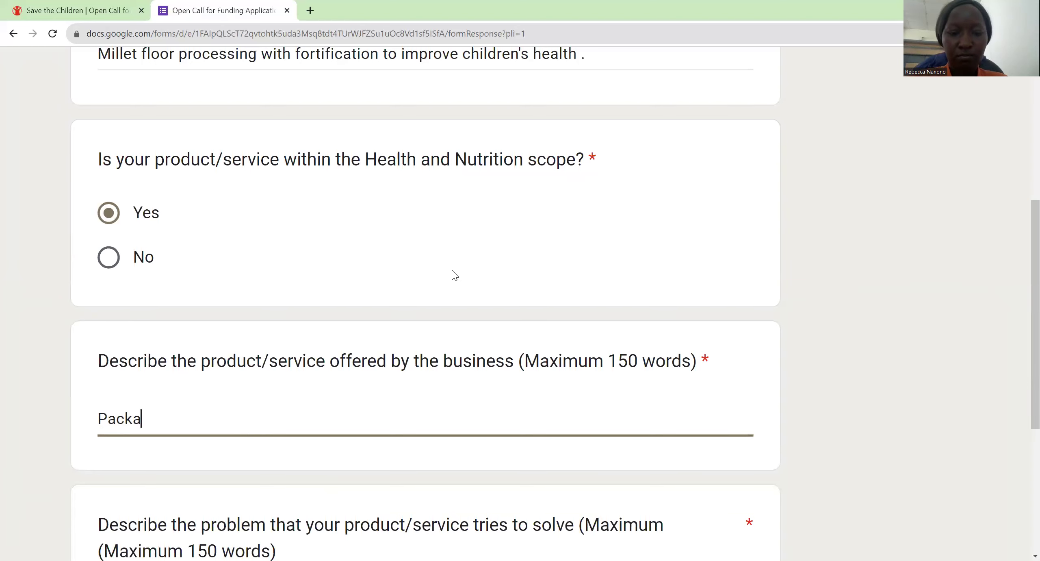
pyautogui.write('ging ')
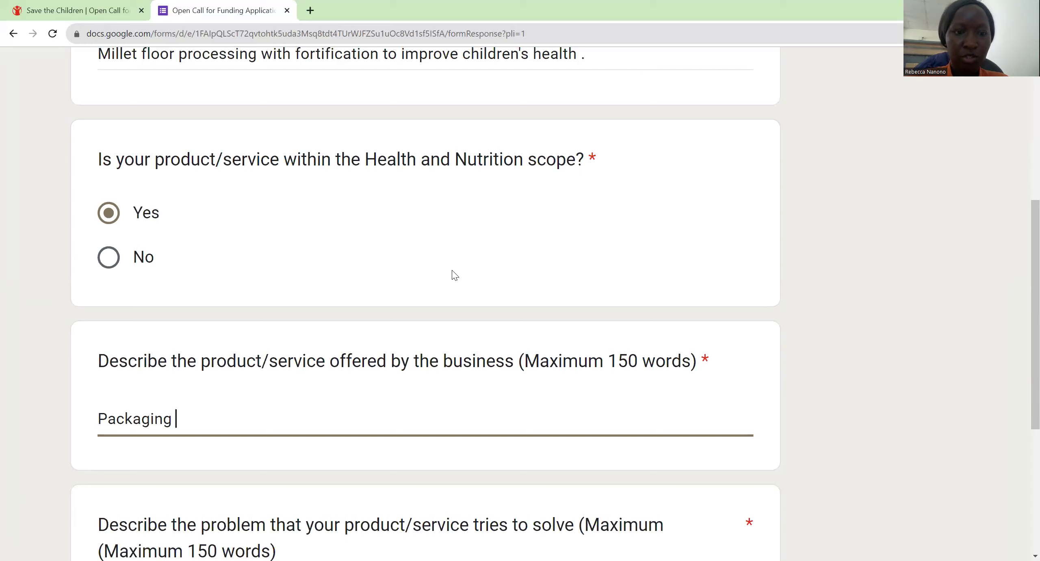
pyautogui.write('of millet floor')
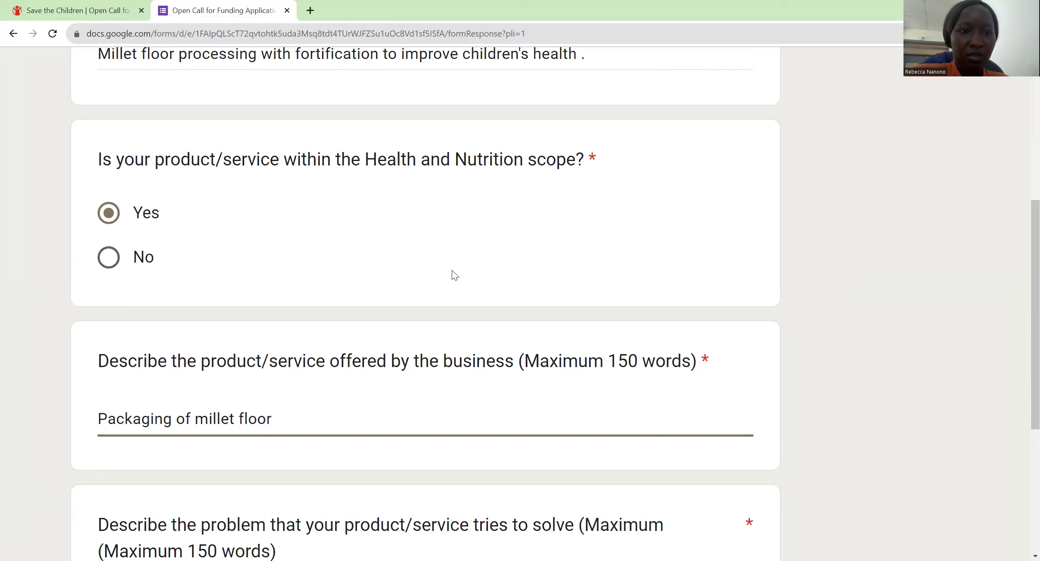
pyautogui.click(195, 418)
pyautogui.write('fortified')
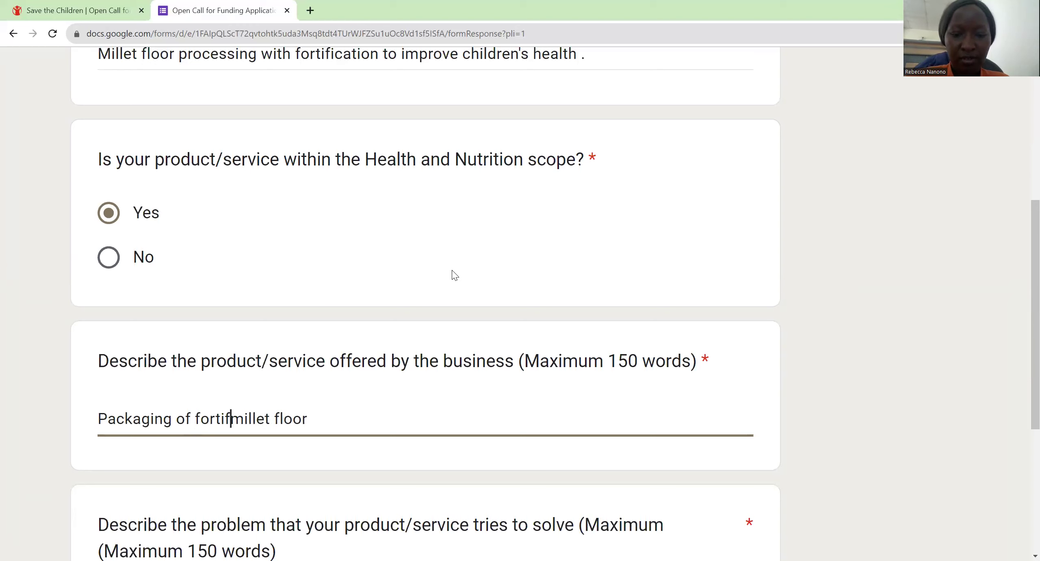
pyautogui.press('End')
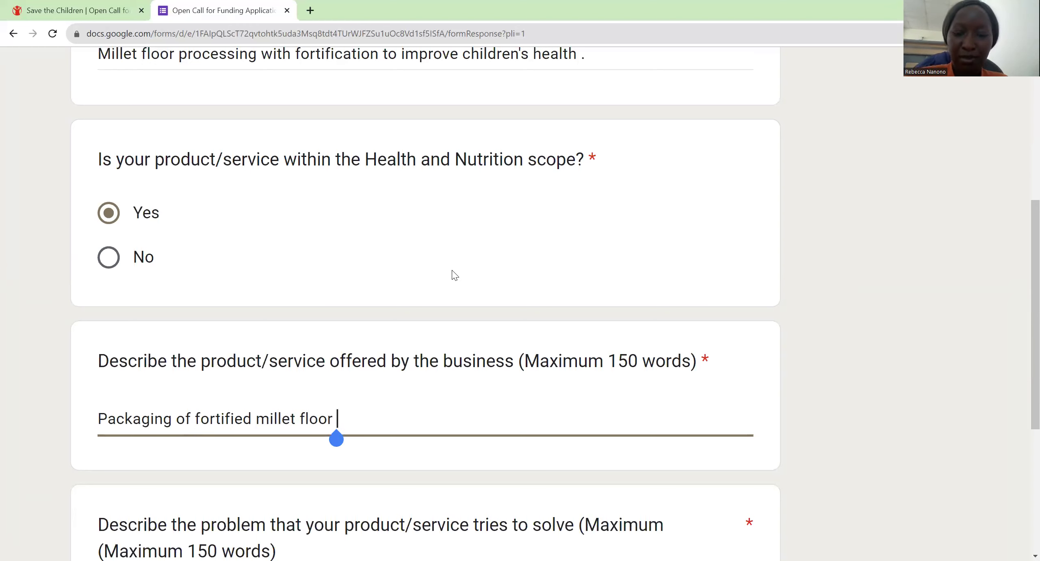
pyautogui.write('..')
pyautogui.press('BackSpace')
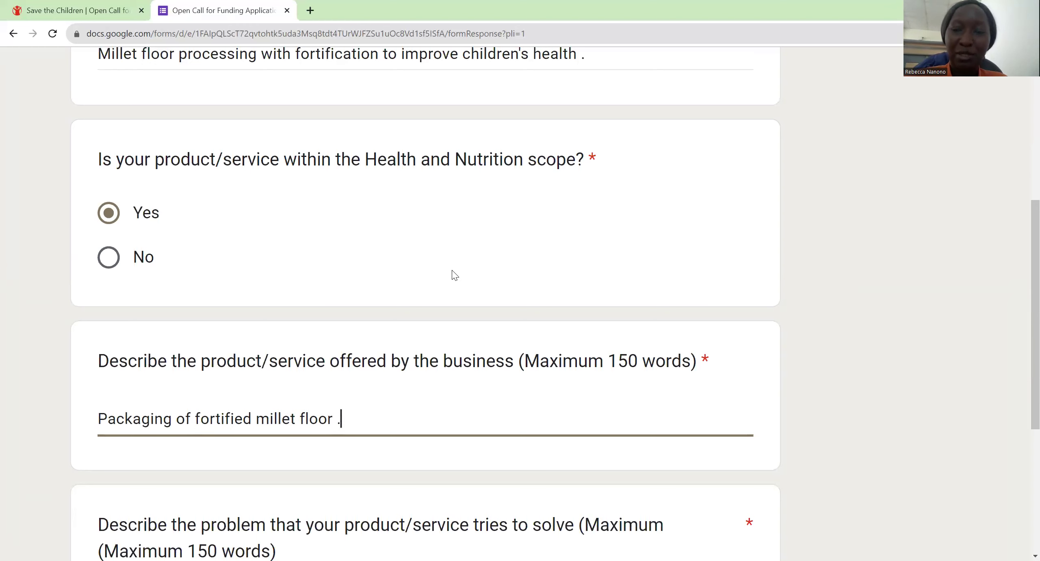
# Step: Enter 'Malnutrition among children .' as the problem the product solves
pyautogui.scroll(-3, 455, 275)
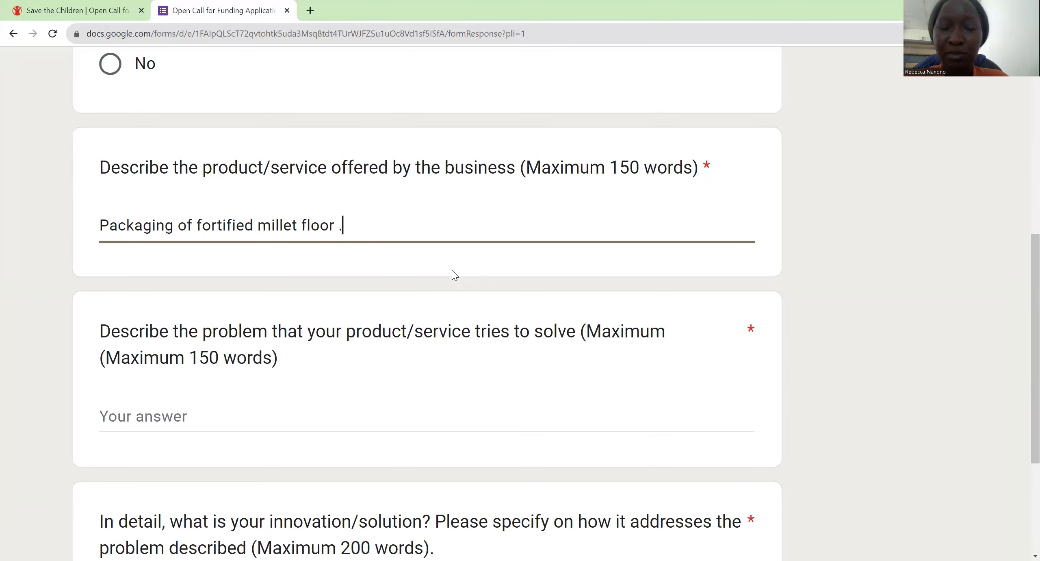
pyautogui.press('Tab')
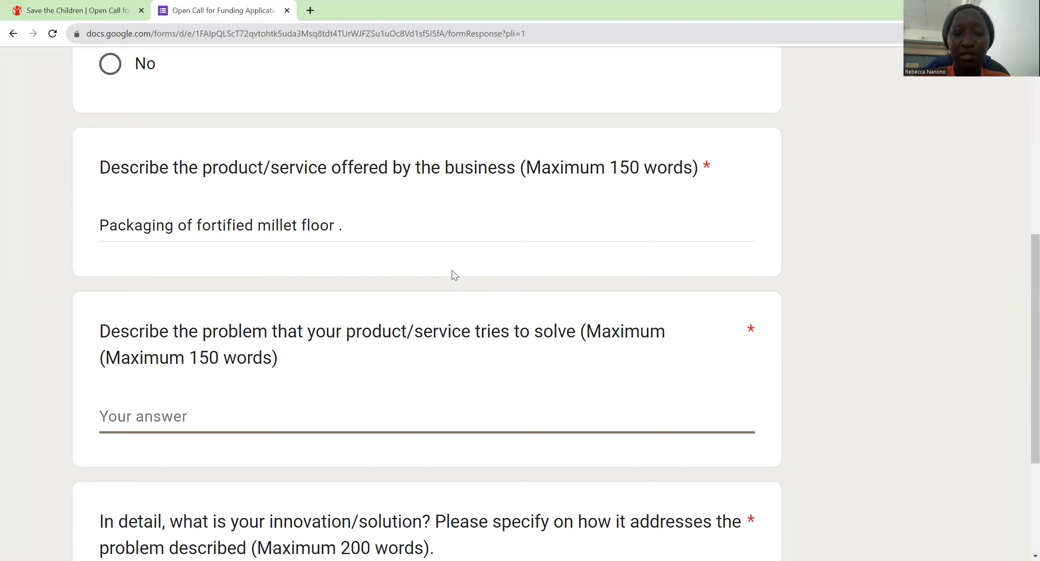
pyautogui.write('M')
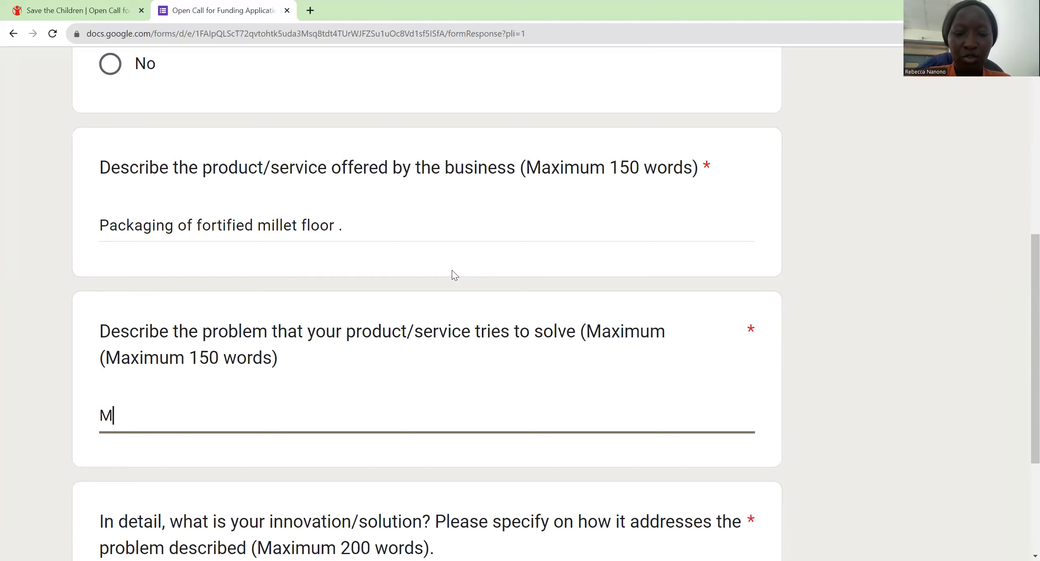
pyautogui.write('alnutritio')
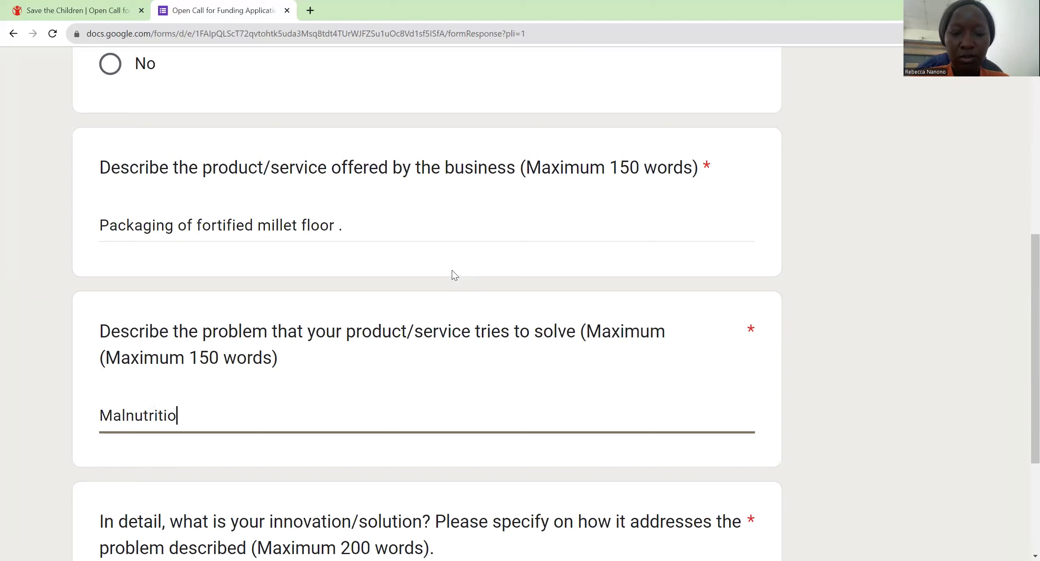
pyautogui.write('n amonf')
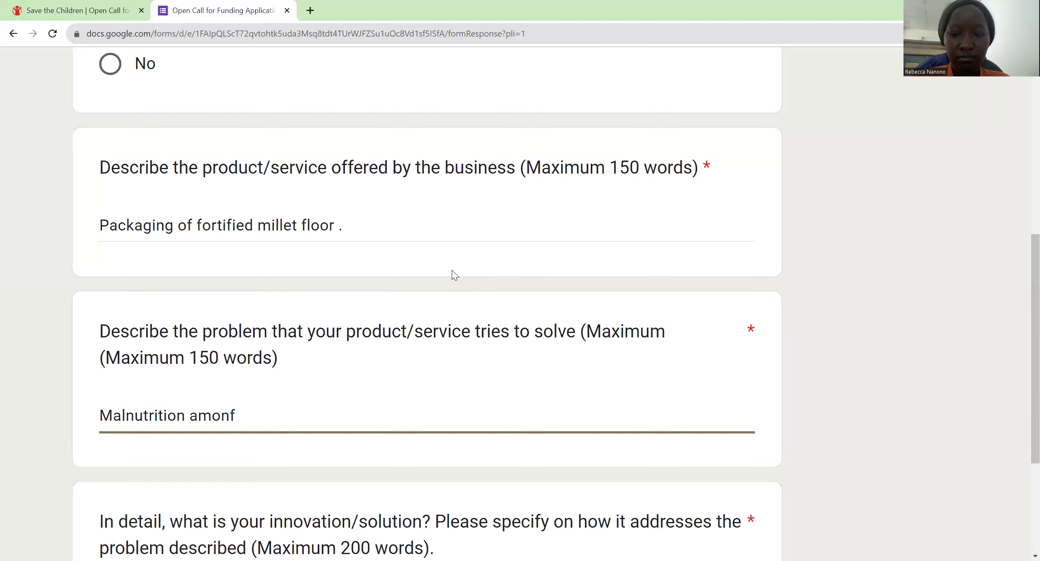
pyautogui.press('BackSpace')
pyautogui.write('g children ')
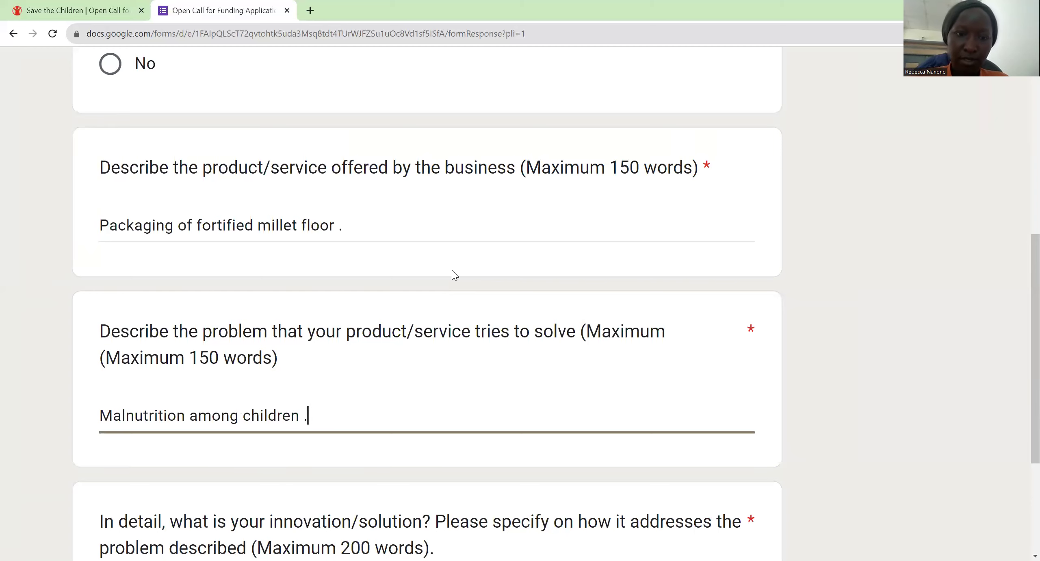
pyautogui.write('.')
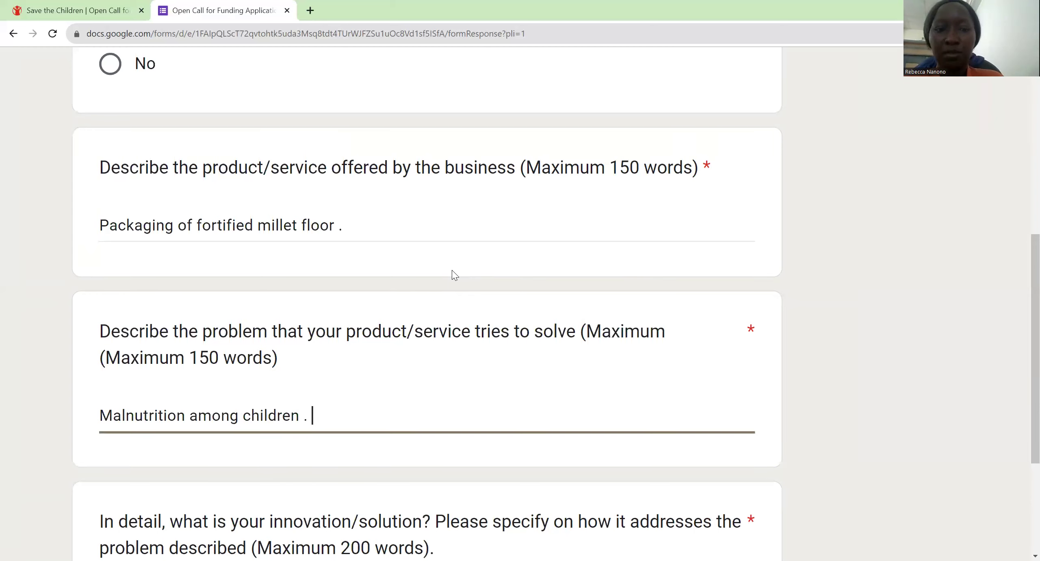
# Step: Answer the innovation/solution question with 'Fortification of millet floor to make it a whole food .'
pyautogui.scroll(-4, 455, 275)
pyautogui.press('Tab')
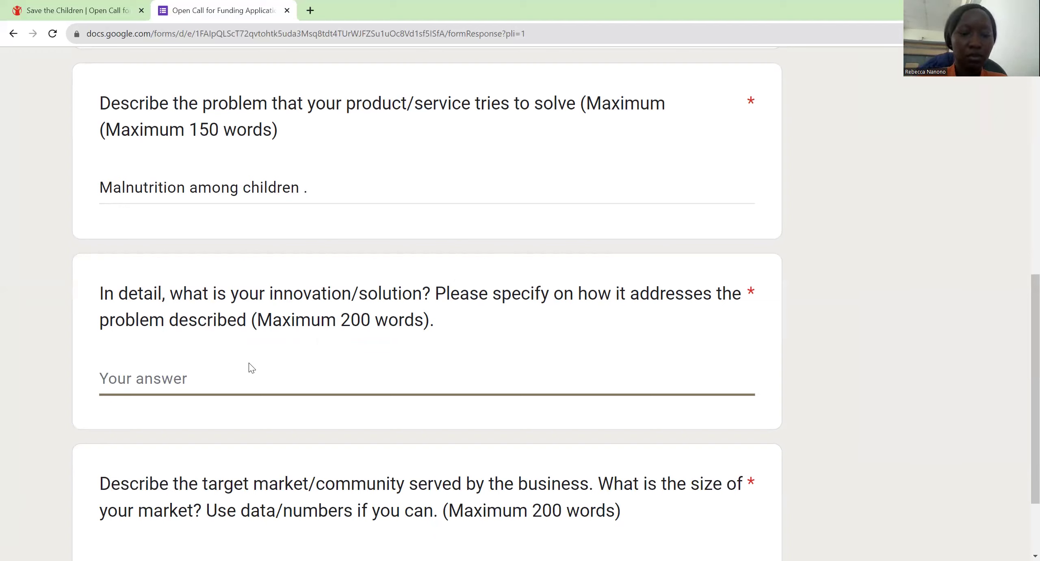
pyautogui.write('Fori')
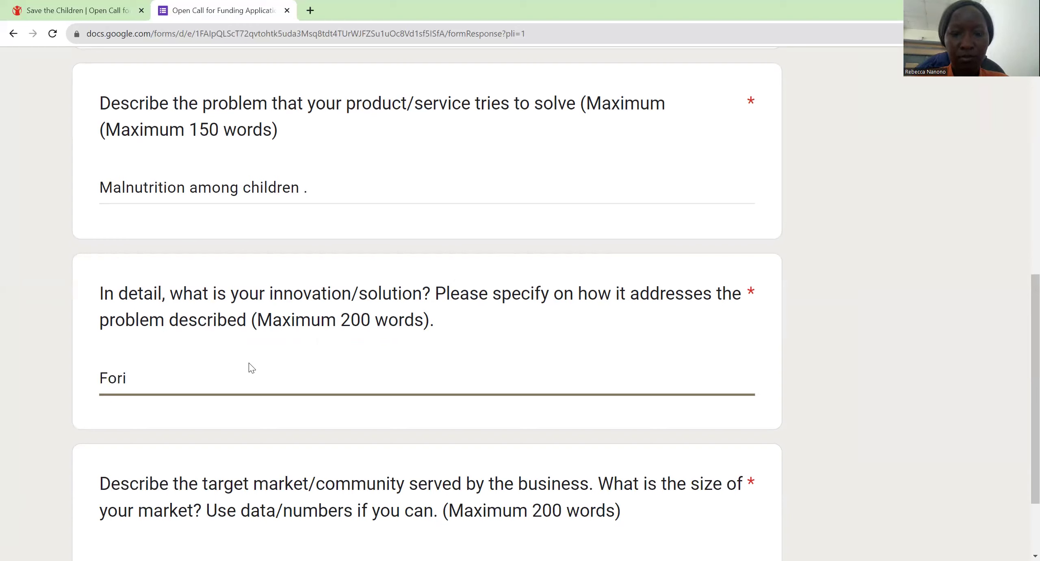
pyautogui.press('BackSpace')
pyautogui.write('t')
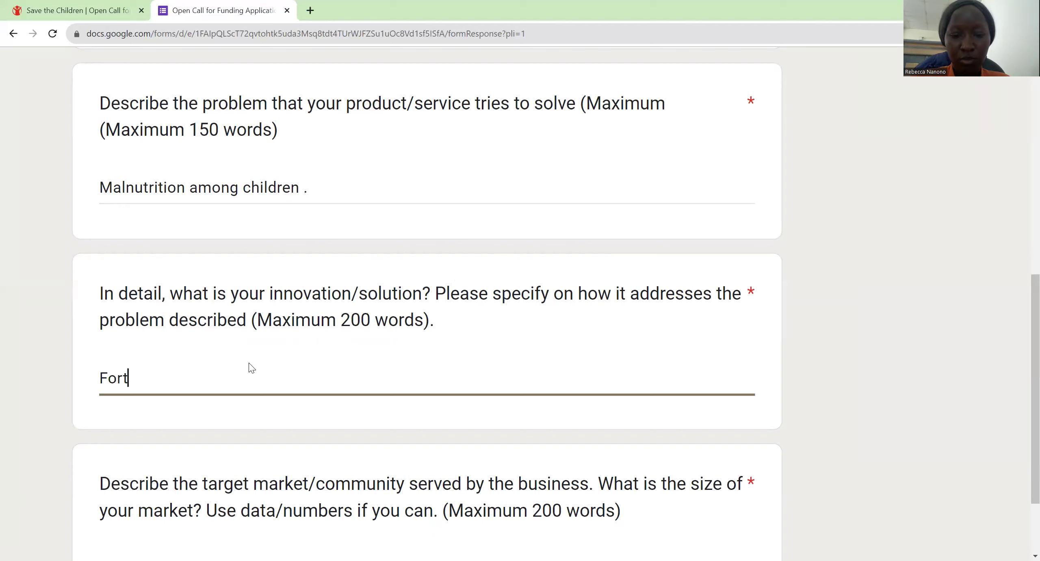
pyautogui.write('if')
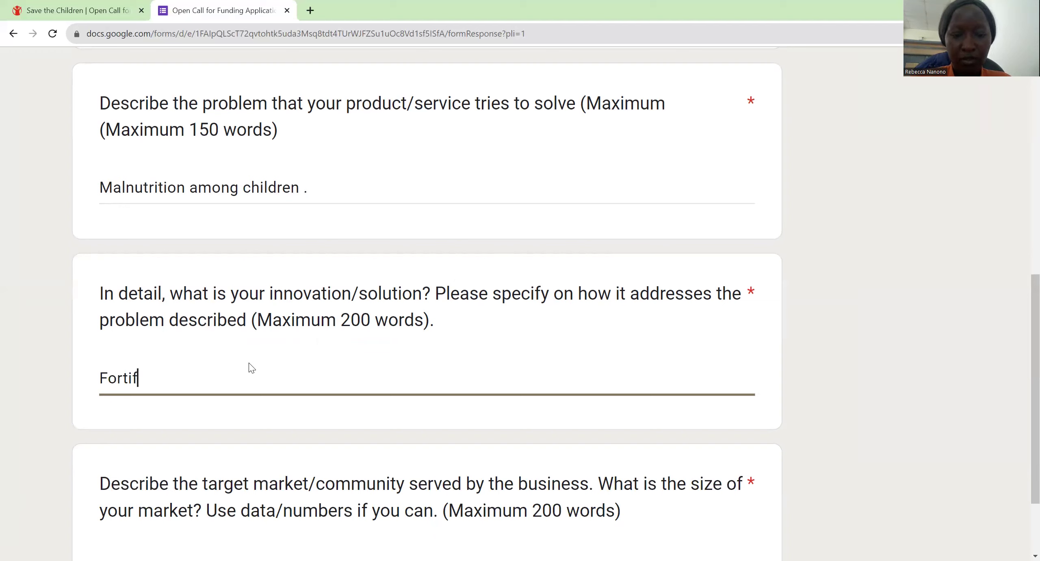
pyautogui.write('ication o')
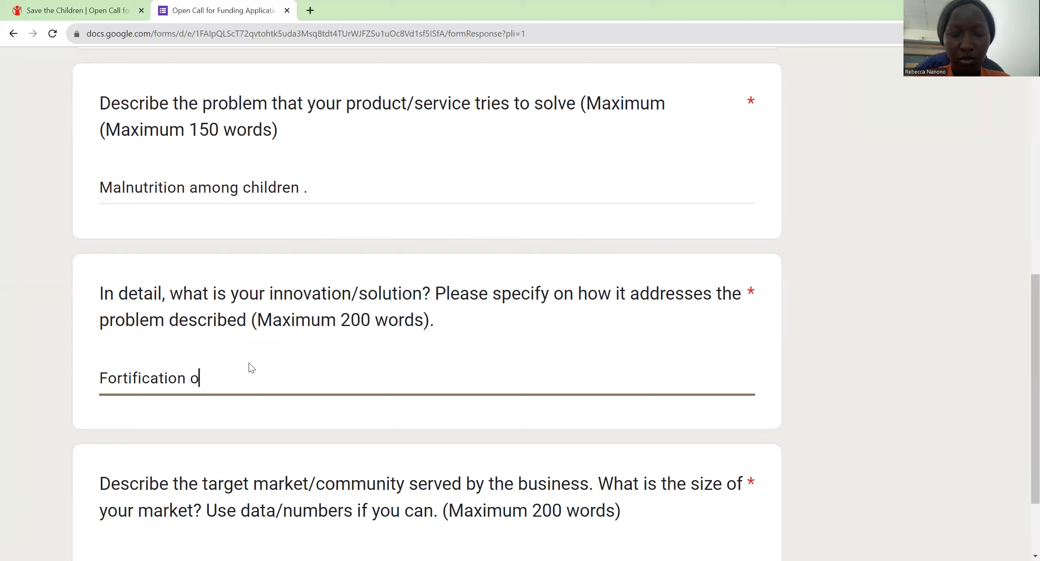
pyautogui.write('f mille')
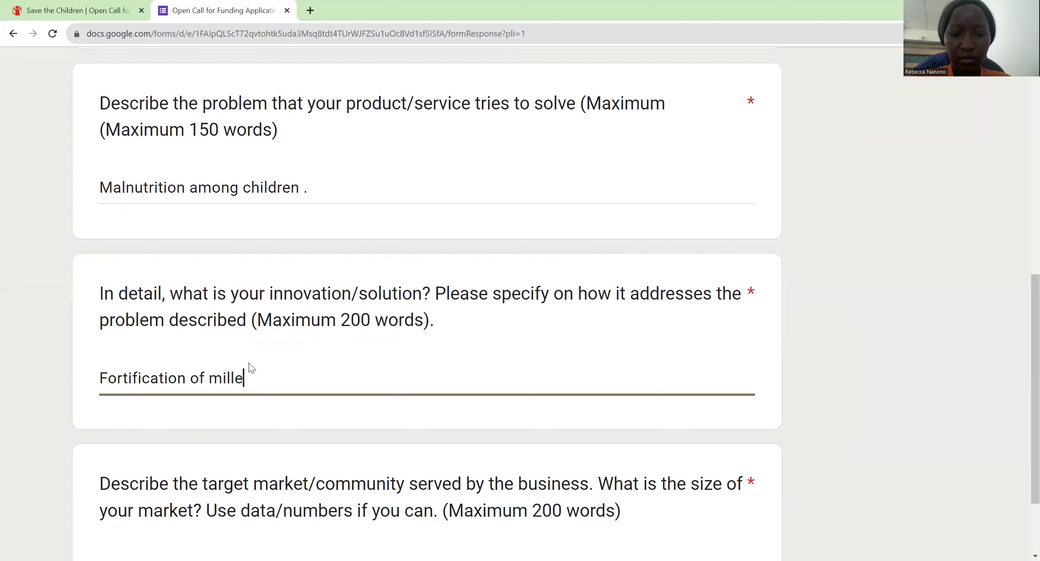
pyautogui.write('t floor to make it ')
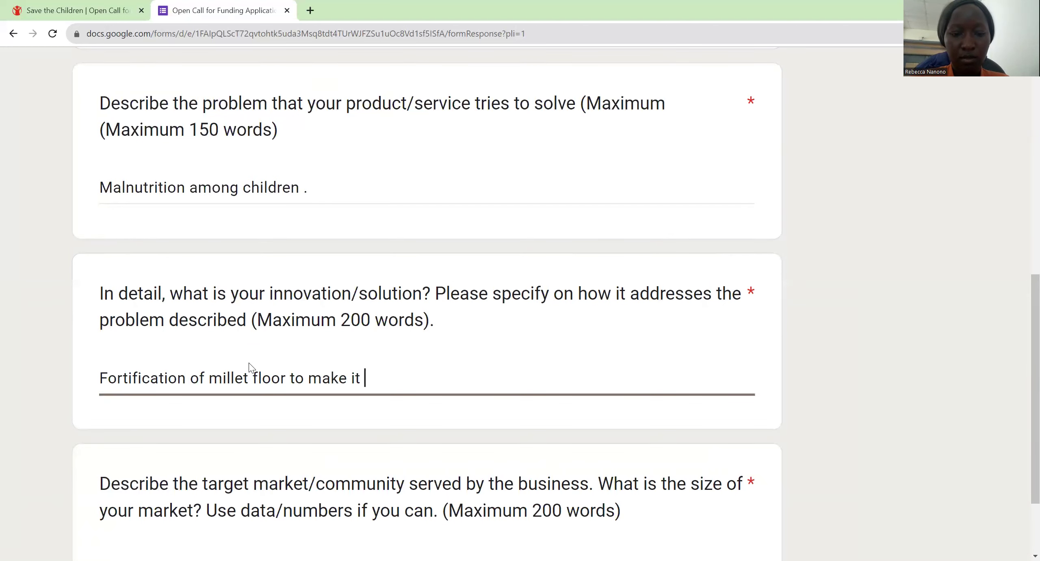
pyautogui.write('a whole foo')
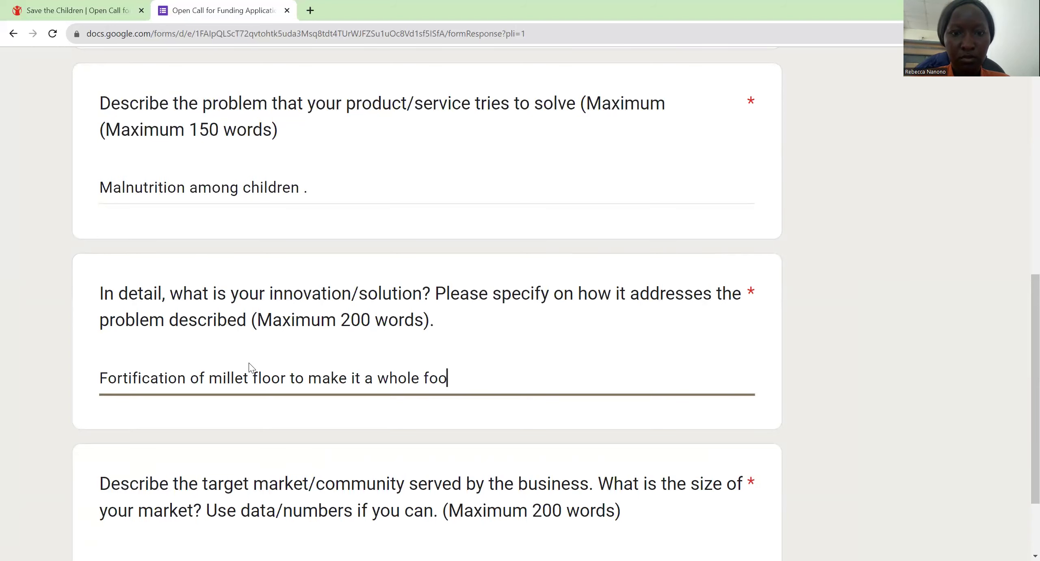
pyautogui.write('d .')
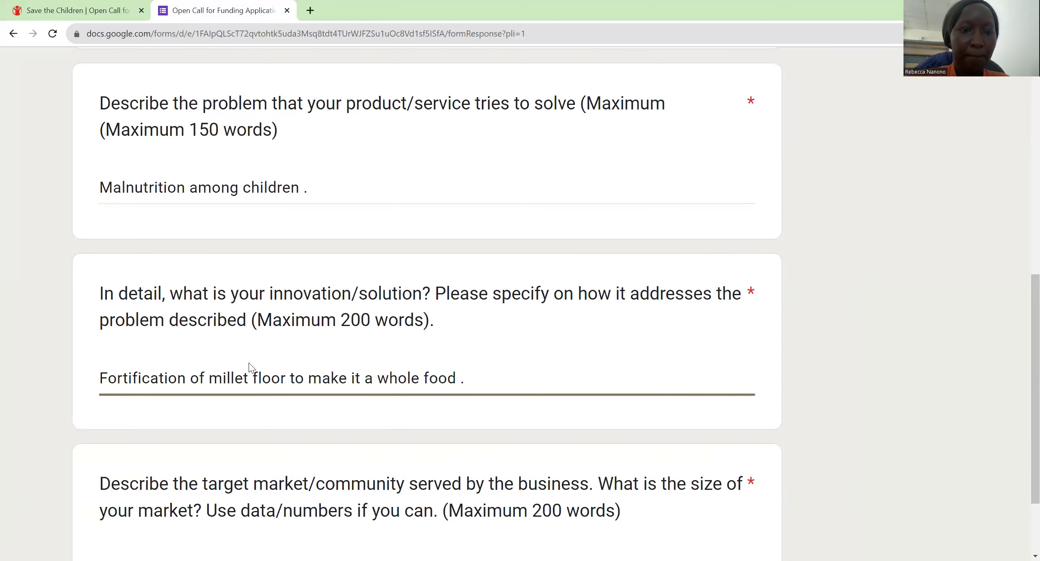
# Step: Describe the target market as parents and adults aged 18-60 in Kampala, Uganda, Central region
pyautogui.scroll(-3, 250, 366)
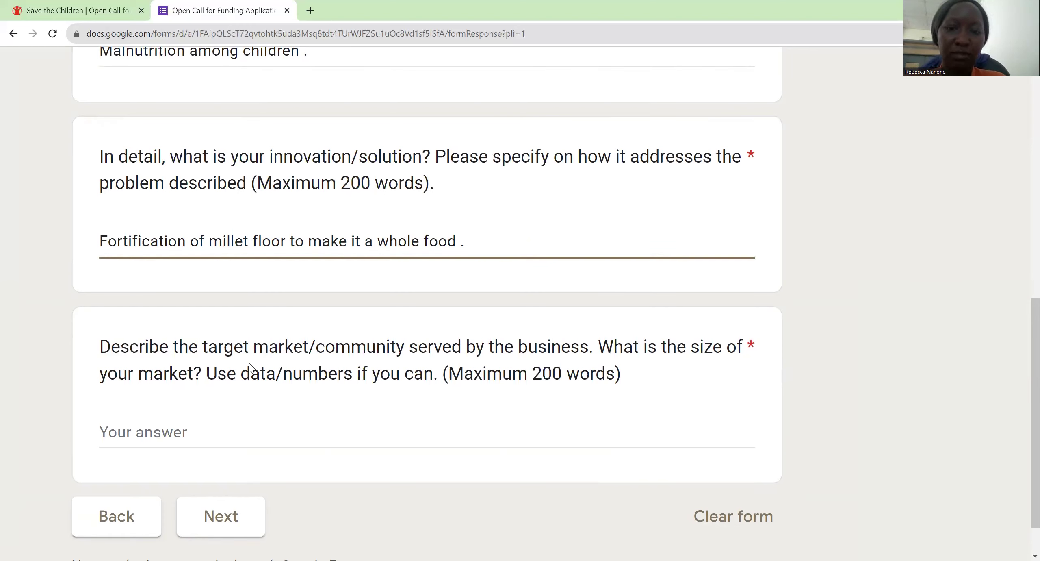
pyautogui.press('Tab')
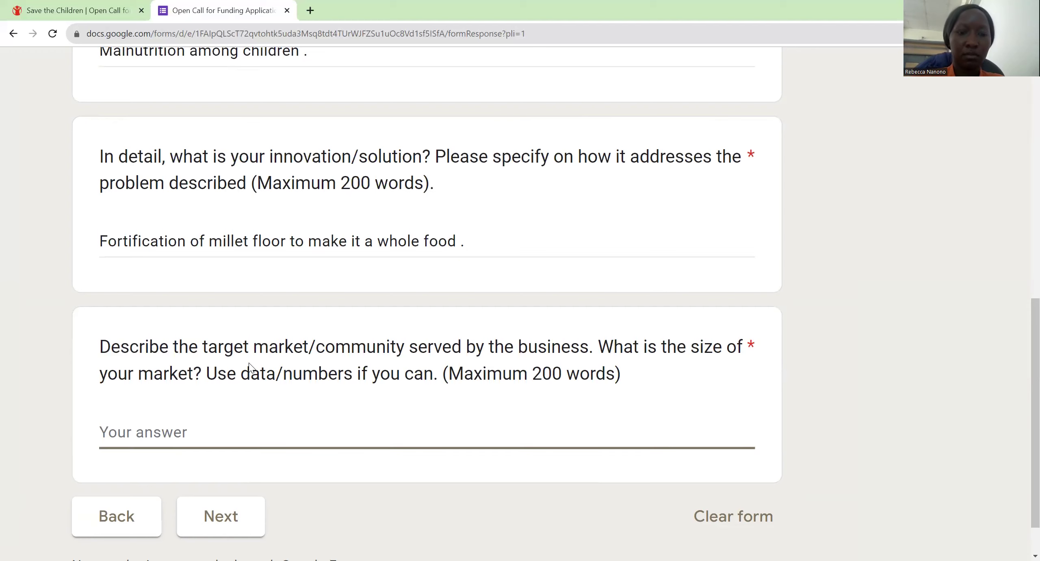
pyautogui.write('P')
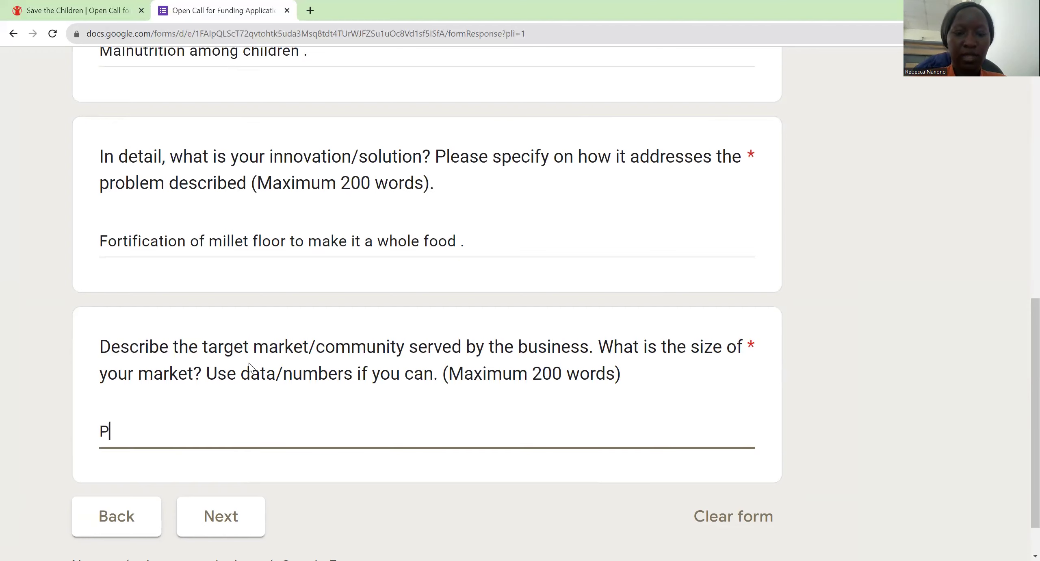
pyautogui.write('arents ')
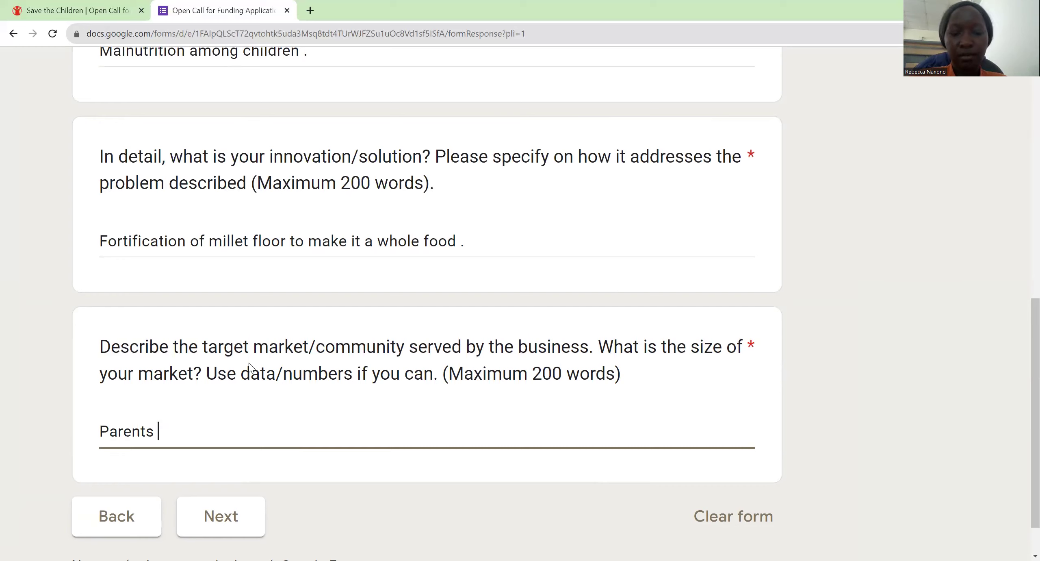
pyautogui.write('.')
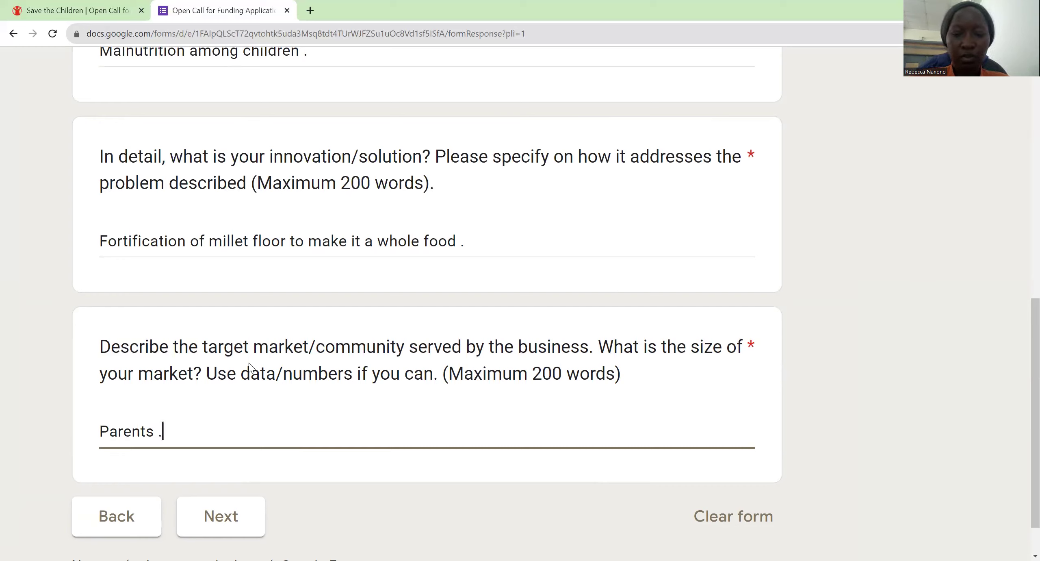
pyautogui.write(' a')
pyautogui.press('BackSpace')
pyautogui.write('A')
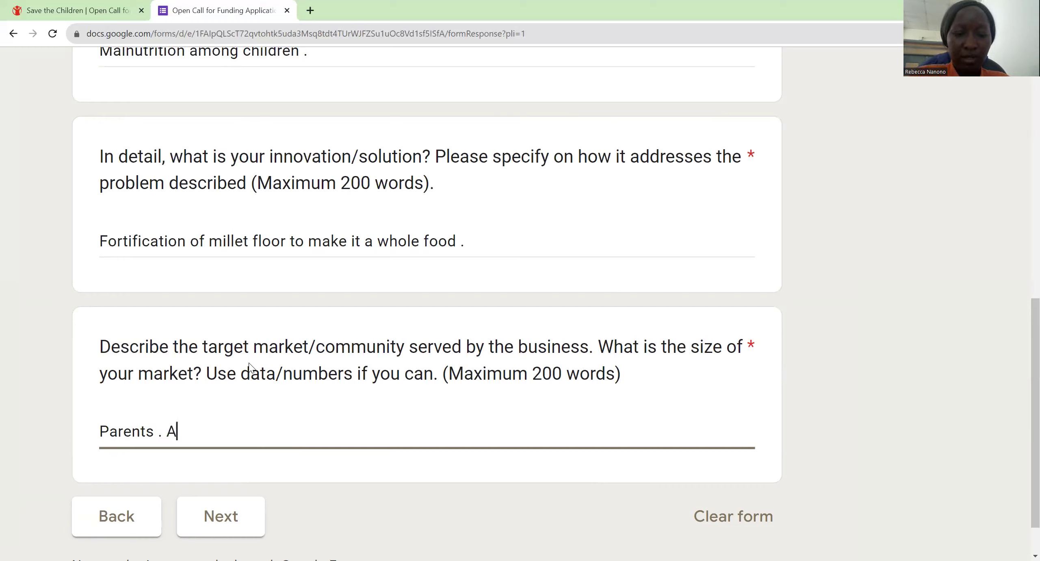
pyautogui.write('dults f')
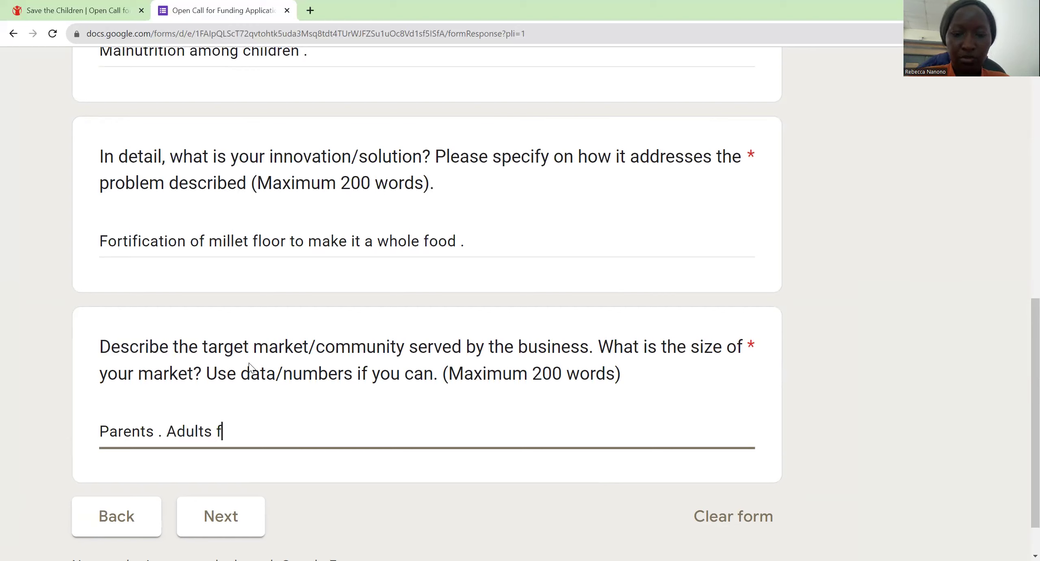
pyautogui.write('rom 1')
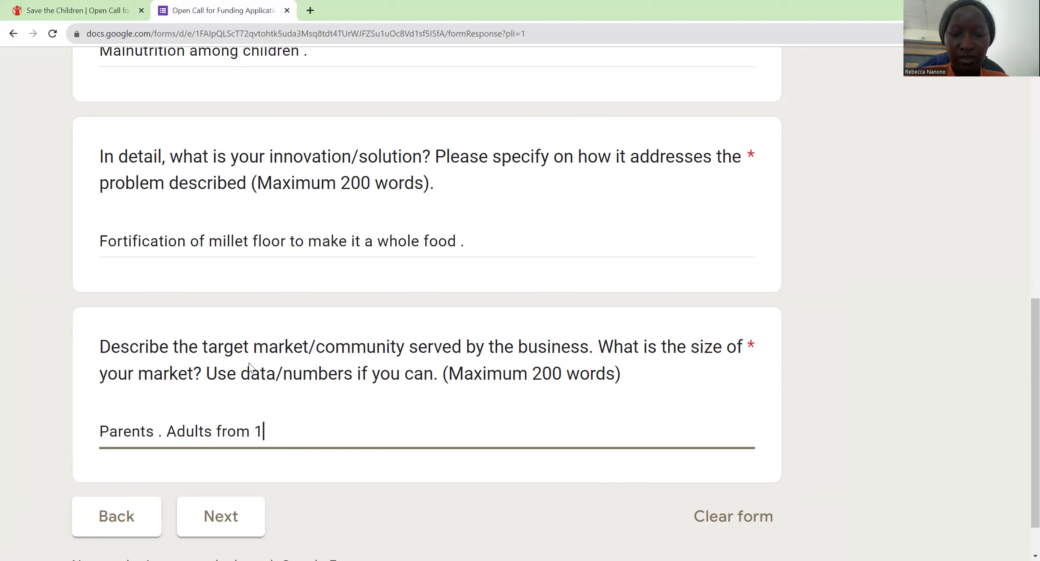
pyautogui.write('8-')
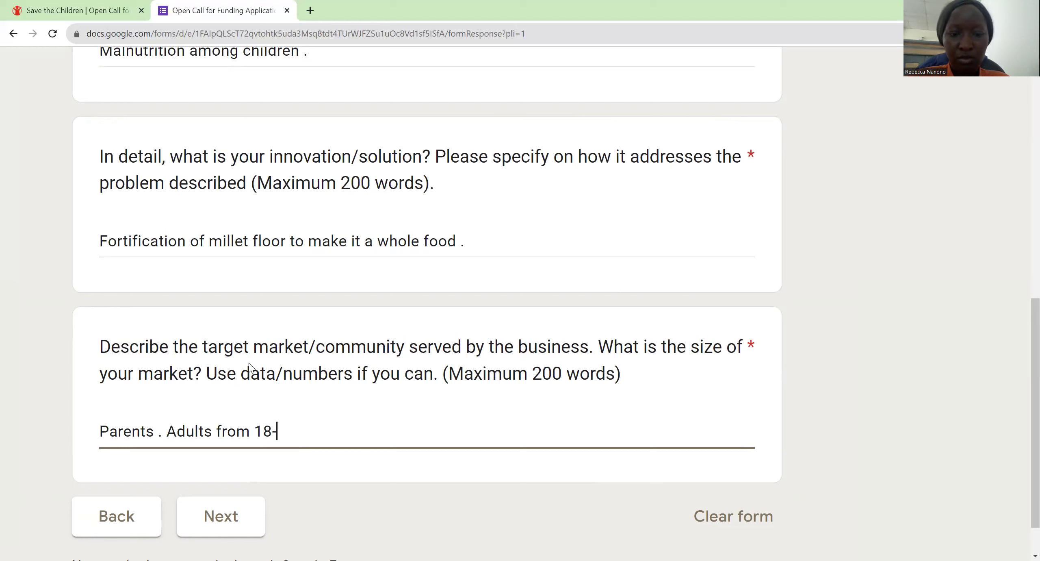
pyautogui.write('60')
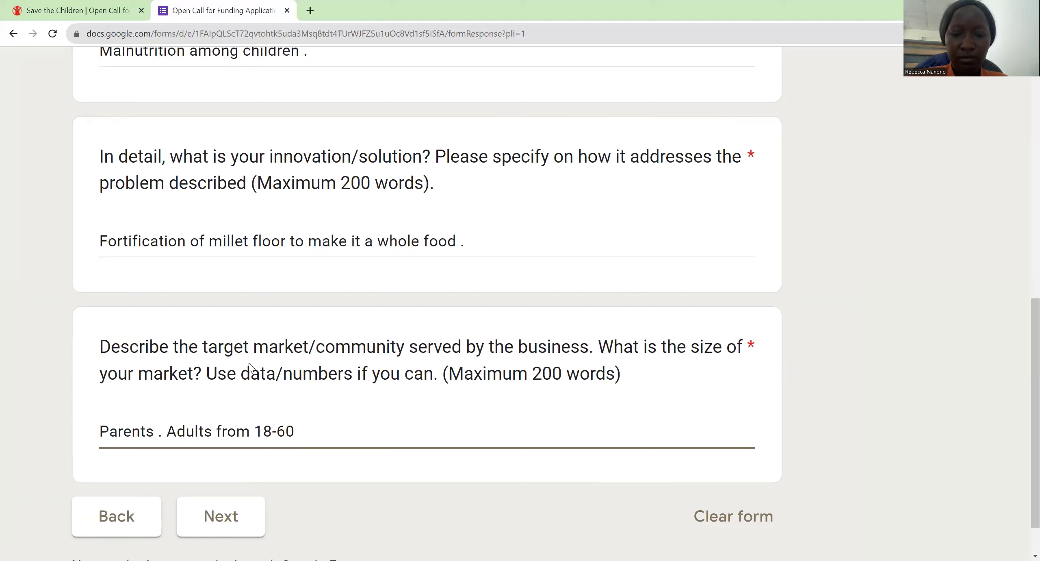
pyautogui.write(' in Ugand')
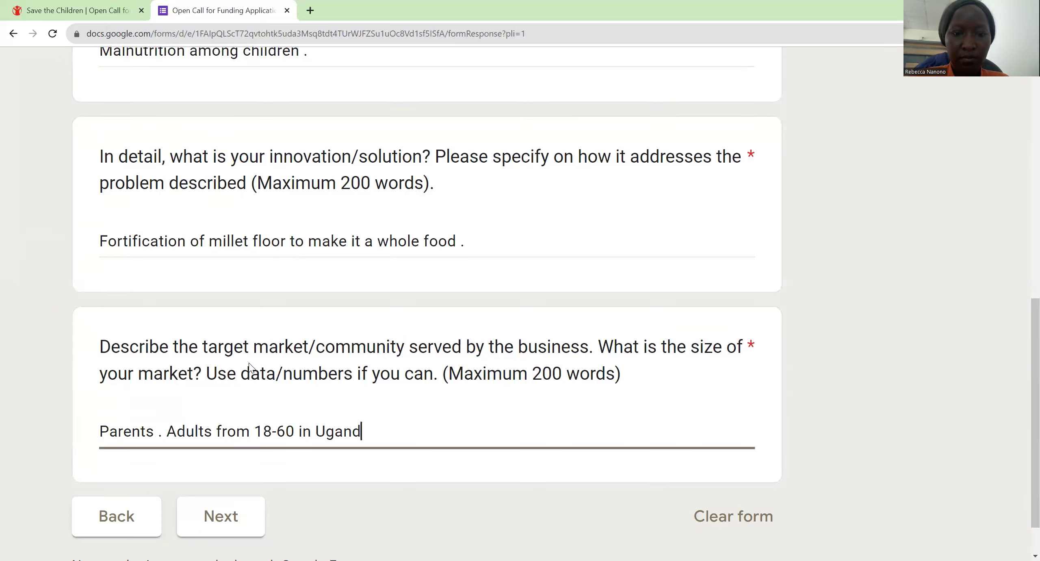
pyautogui.write('a /')
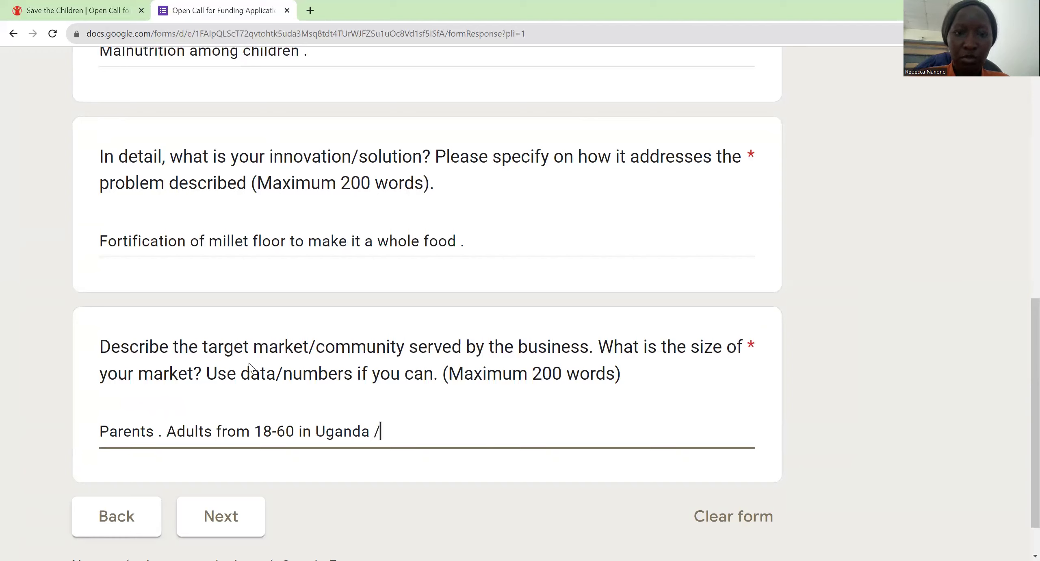
pyautogui.write(' Kampal')
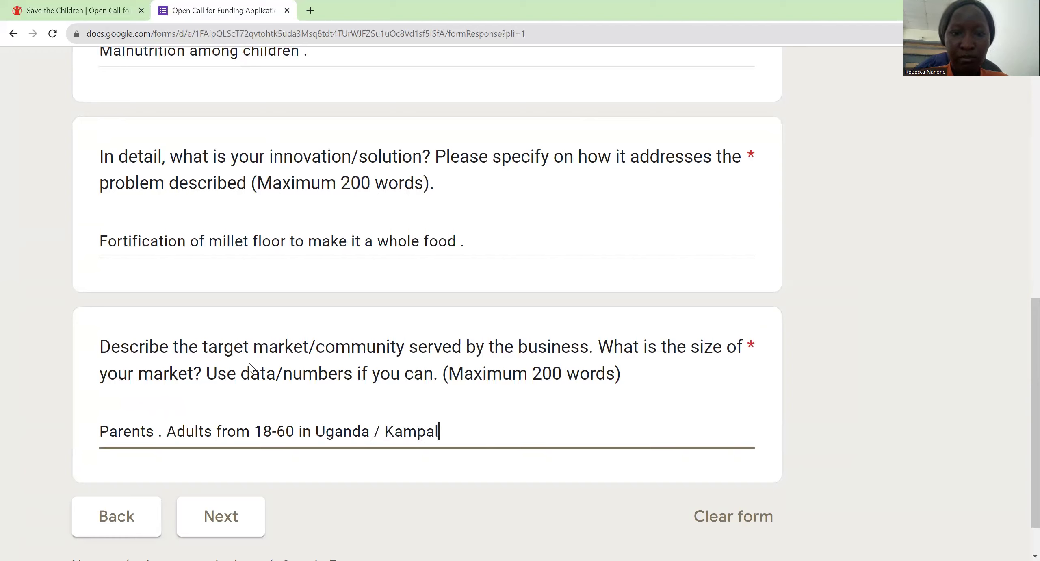
pyautogui.write('a only ')
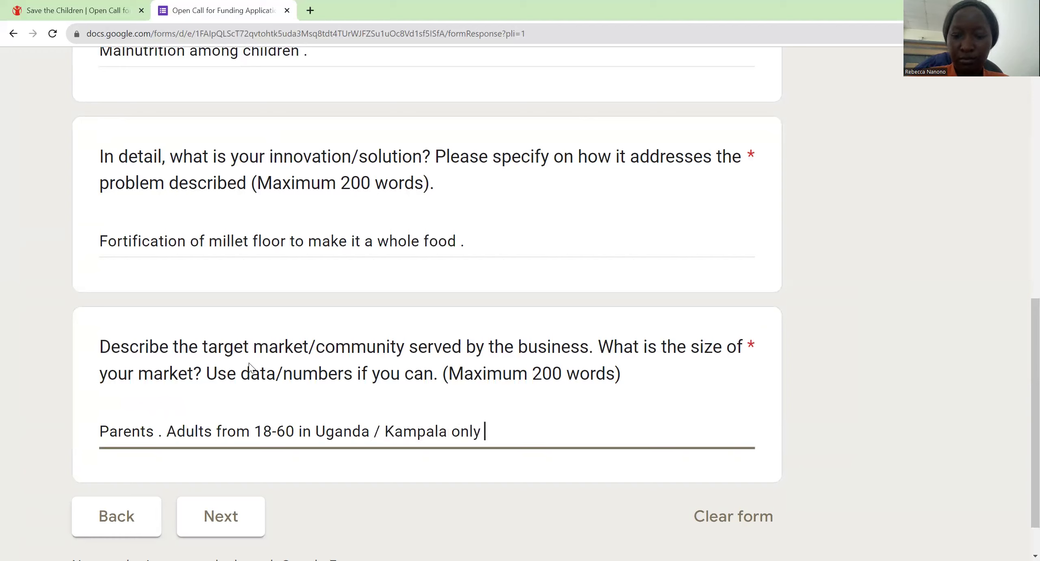
pyautogui.write('.')
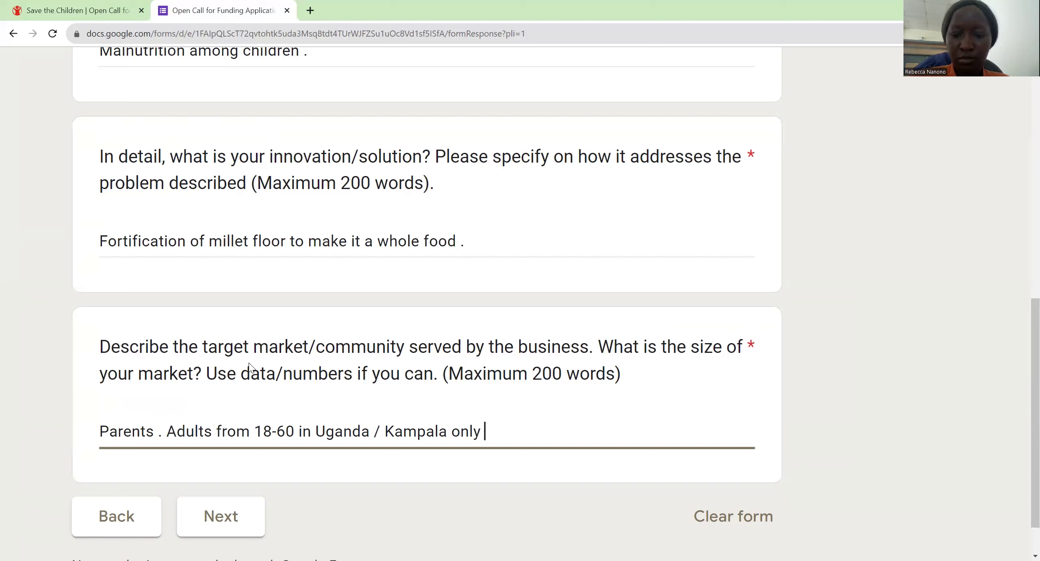
pyautogui.write(' / Centr')
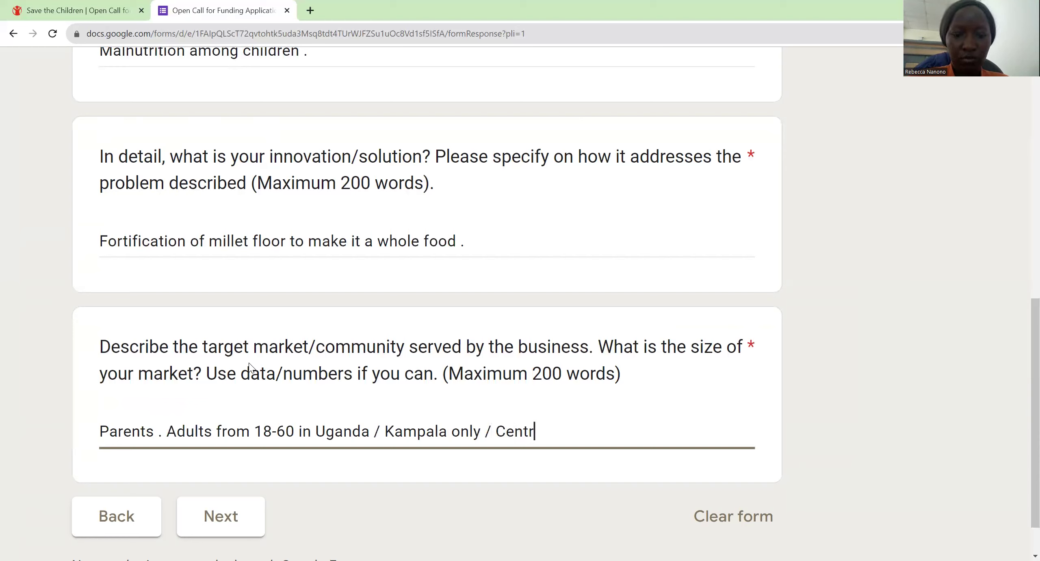
pyautogui.write('al region .')
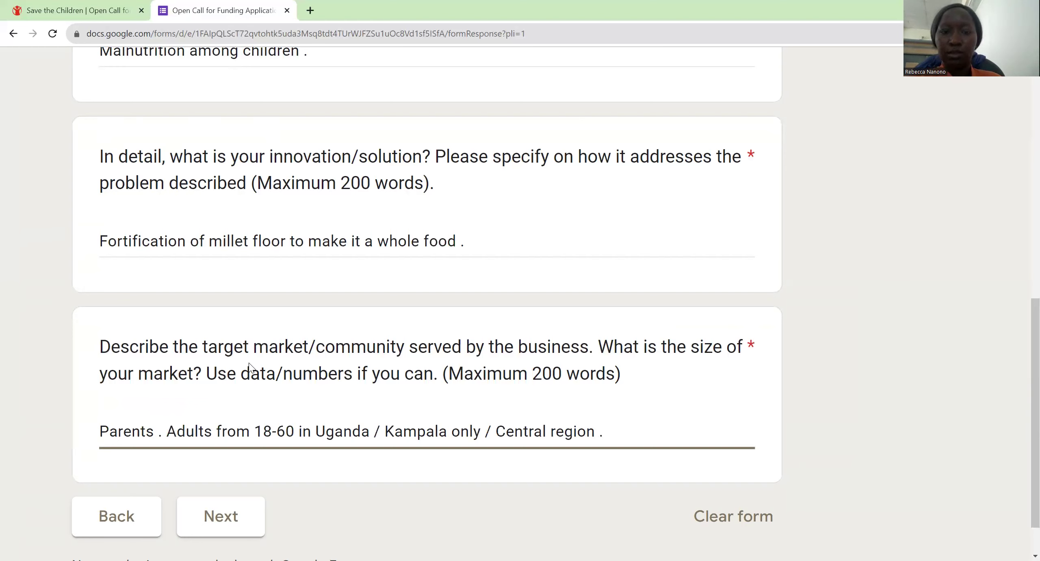
# Step: Advance to the Business Model page and zoom the form in
pyautogui.press('Return')
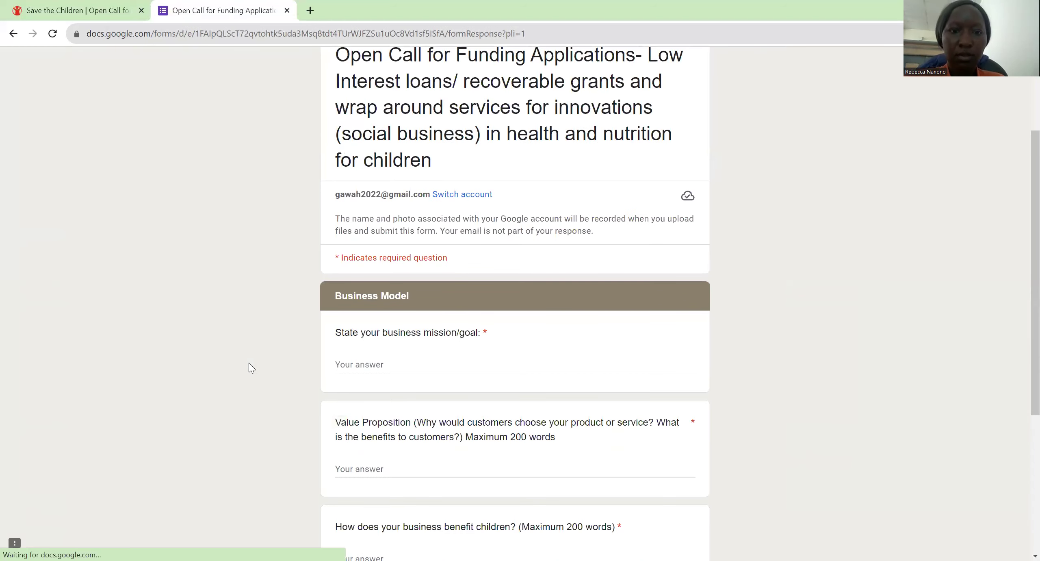
pyautogui.hotkey('ctrl', '+')
pyautogui.hotkey('ctrl', '+')
pyautogui.hotkey('ctrl', '+')
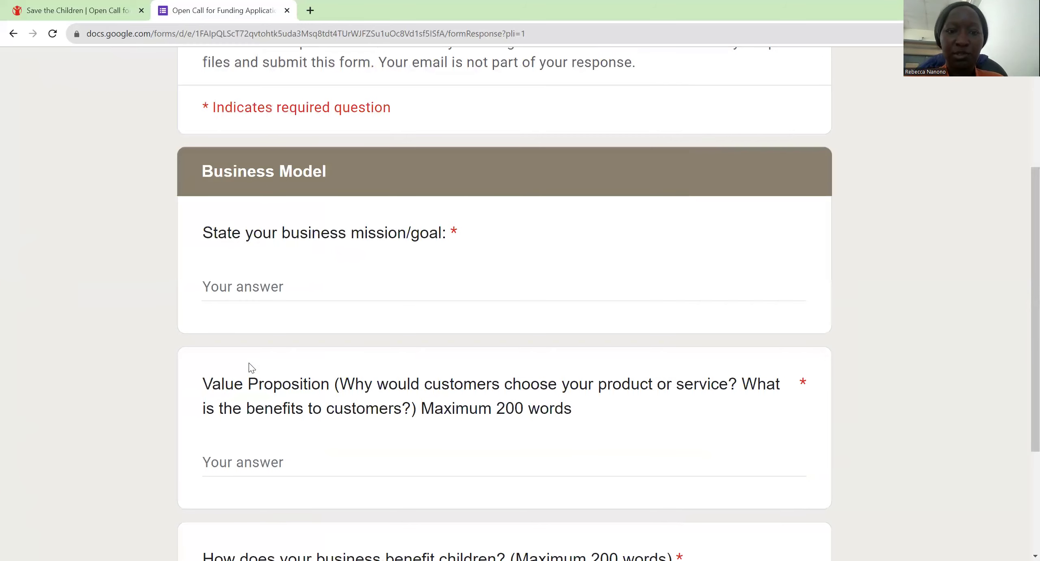
pyautogui.scroll(-11, 251, 368)
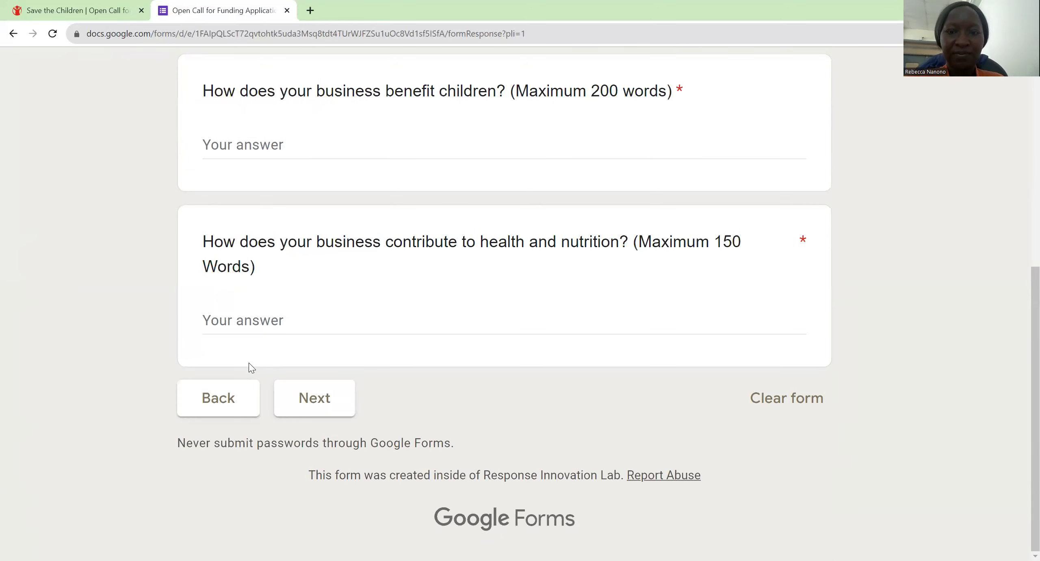
pyautogui.scroll(1, 252, 367)
pyautogui.scroll(10, 248, 363)
# Step: Answer the mission/goal question with 'To end malnutrition among children .'
pyautogui.press('Tab')
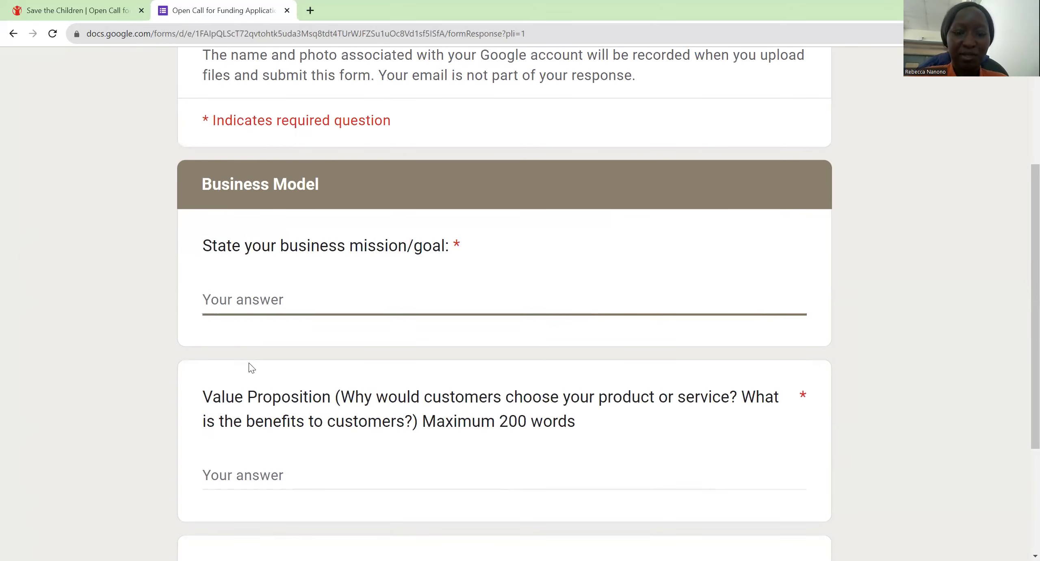
pyautogui.write('To ed')
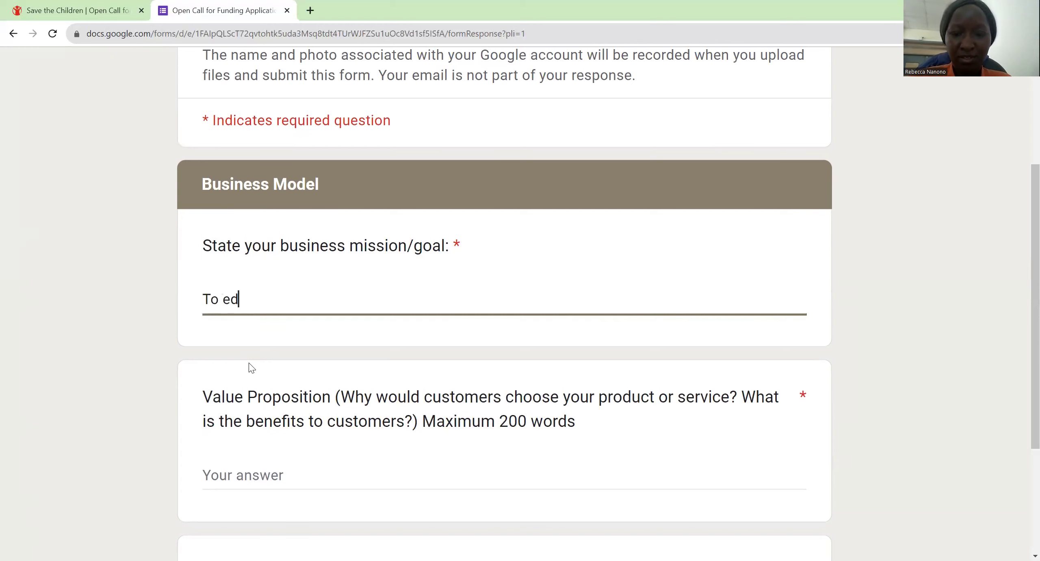
pyautogui.press('BackSpace')
pyautogui.write('ne')
pyautogui.press('BackSpace')
pyautogui.write('d ma')
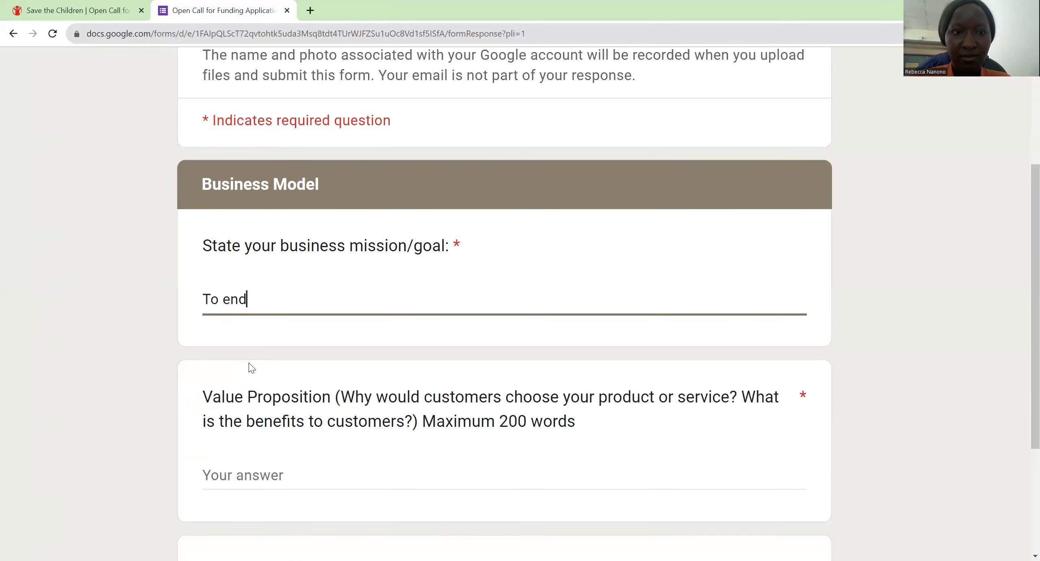
pyautogui.write('lnut')
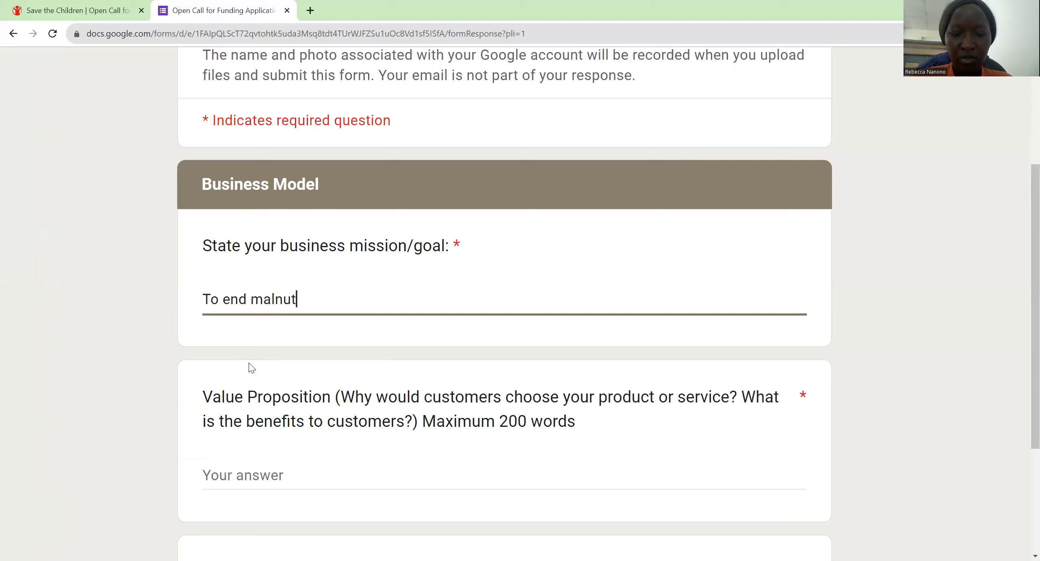
pyautogui.write('rition amon')
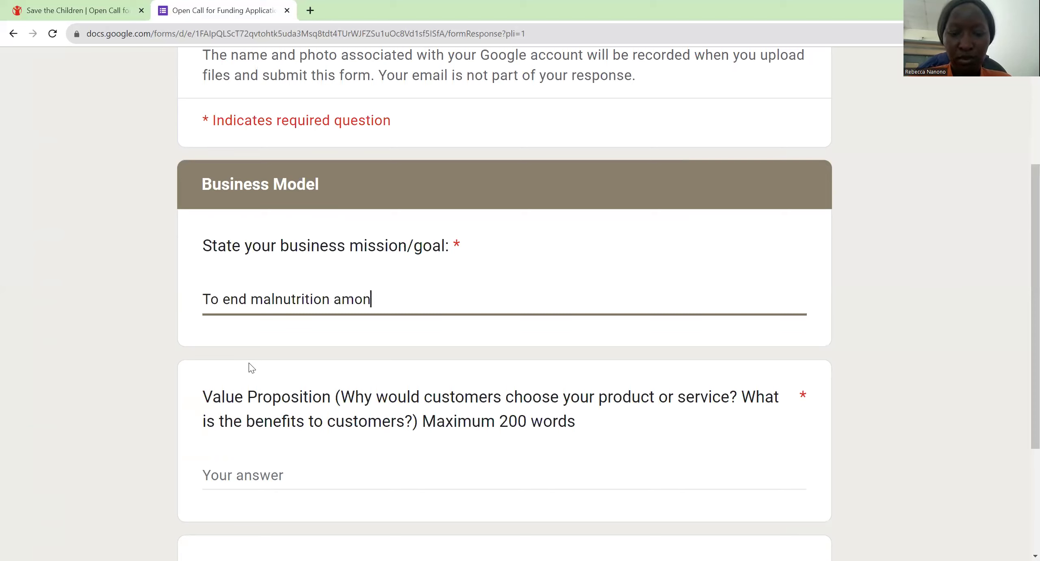
pyautogui.write('g childre')
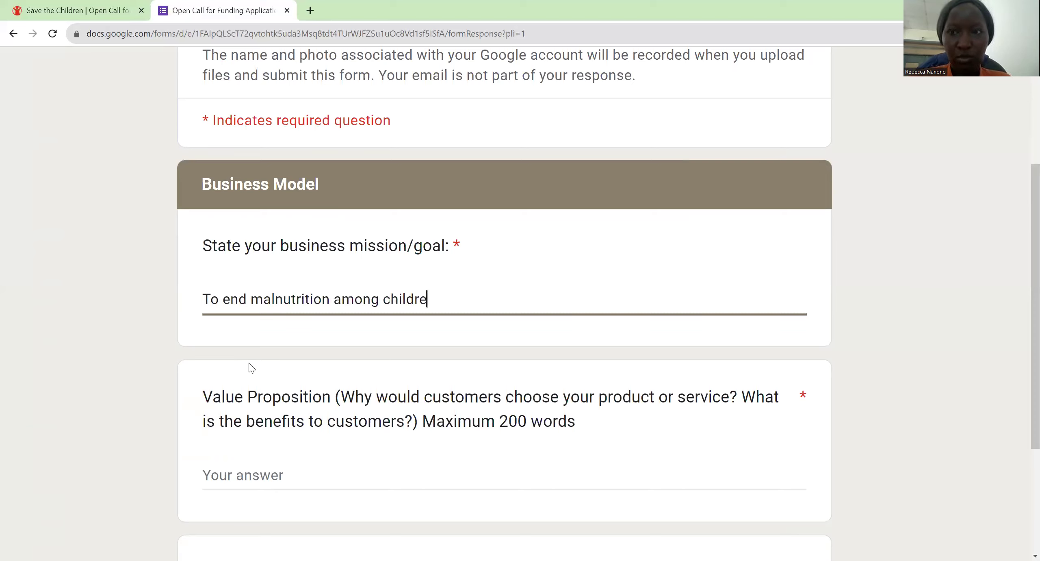
pyautogui.write('n .')
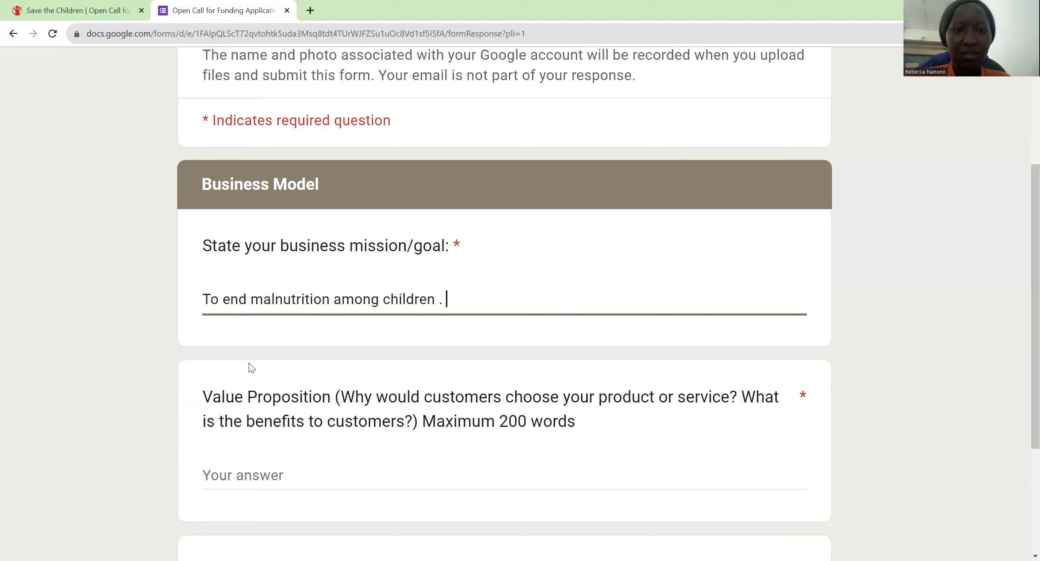
pyautogui.scroll(-5, 252, 367)
# Step: Enter the Value Proposition 'The millet floor is a whole meal . When you feed your child ...'
pyautogui.press('Tab')
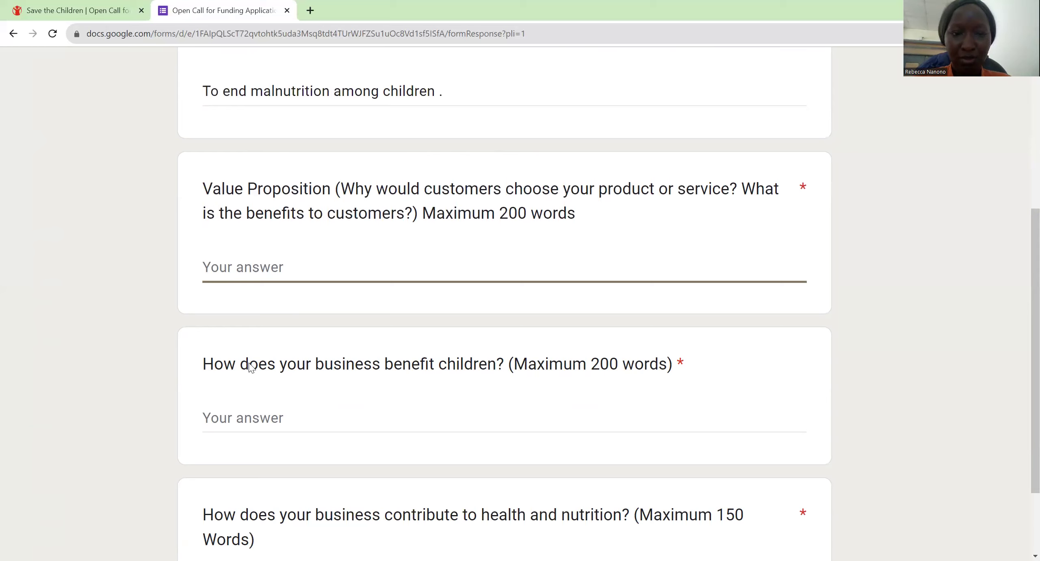
pyautogui.write('The ')
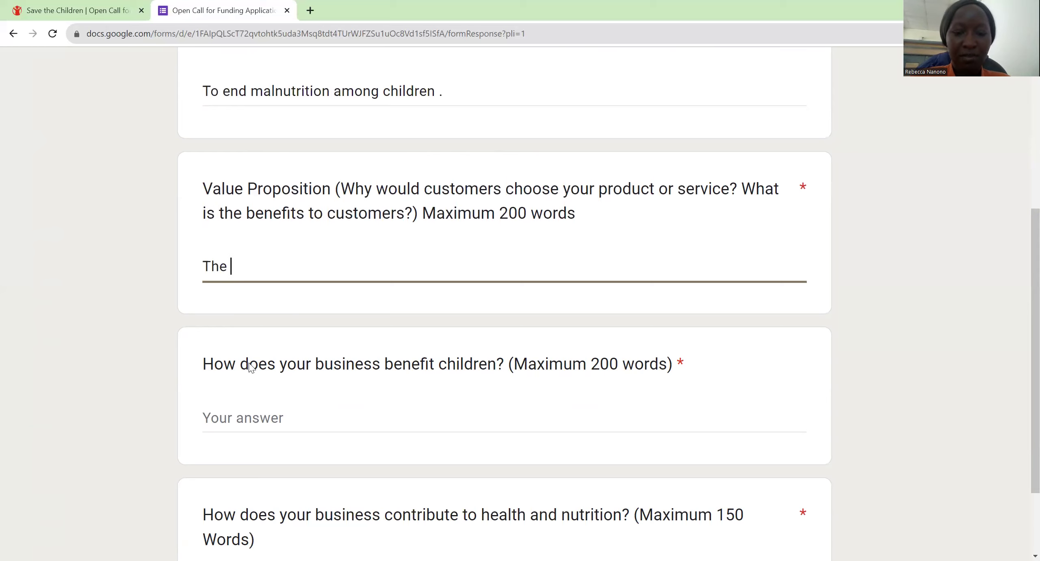
pyautogui.write('millet flo')
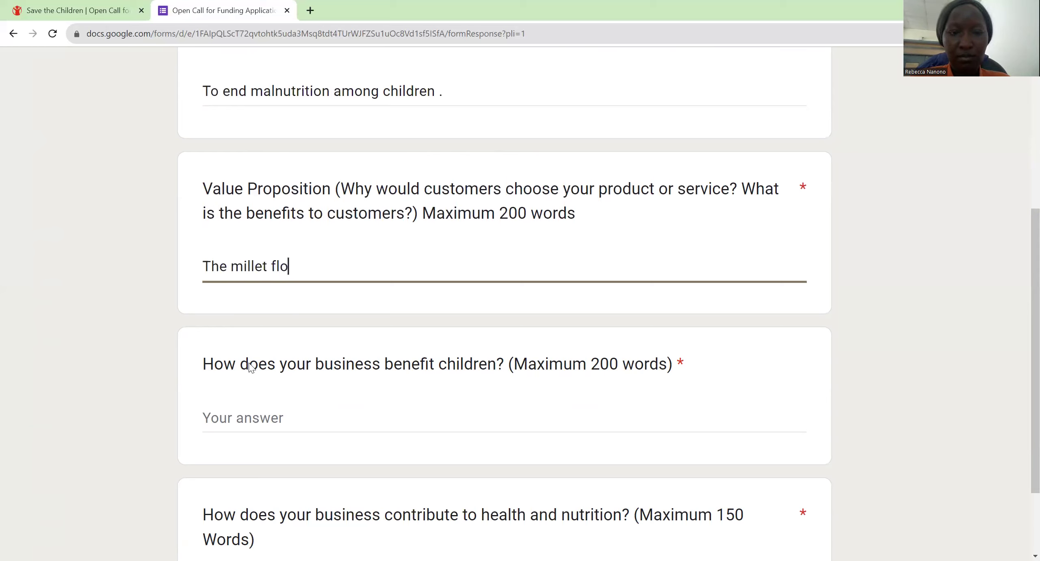
pyautogui.write('or is a whole meal')
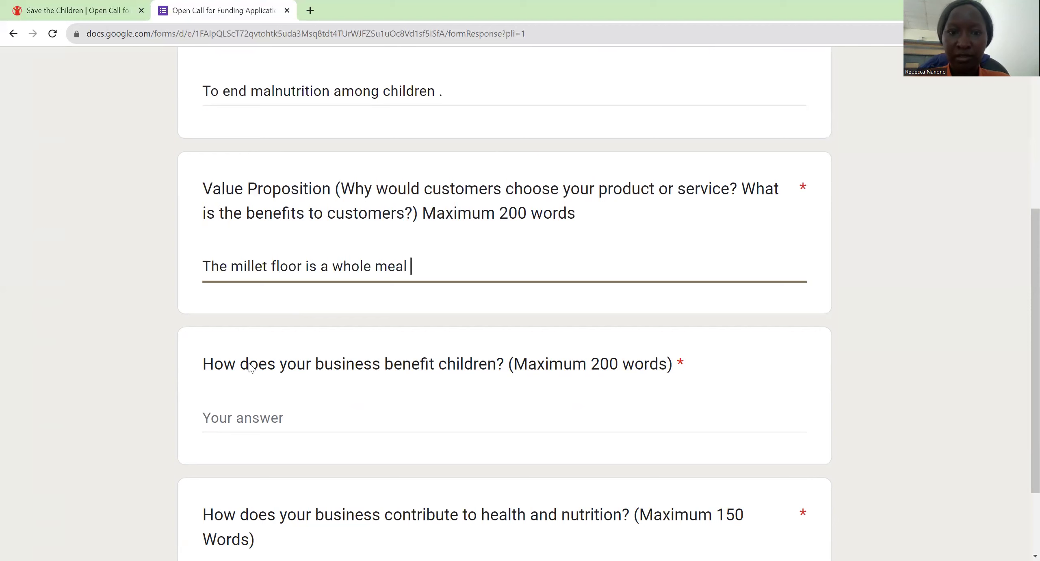
pyautogui.write(' . When y')
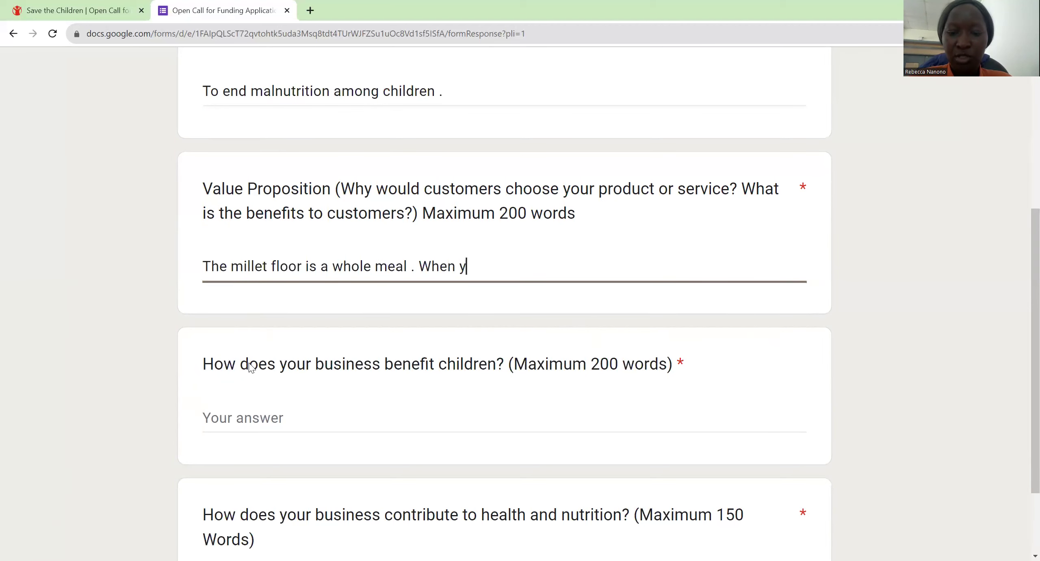
pyautogui.write('ou')
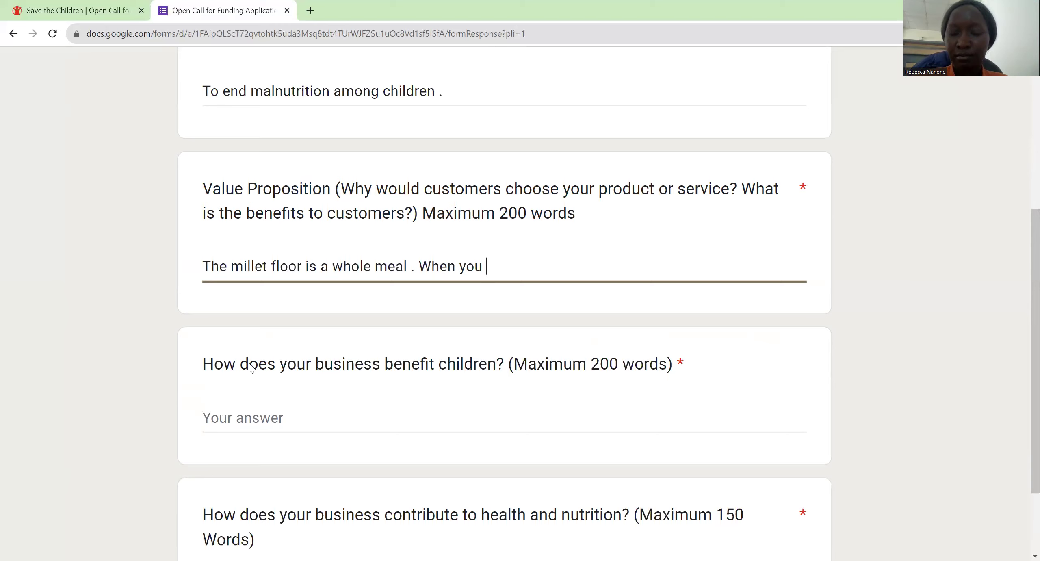
pyautogui.write('feed ')
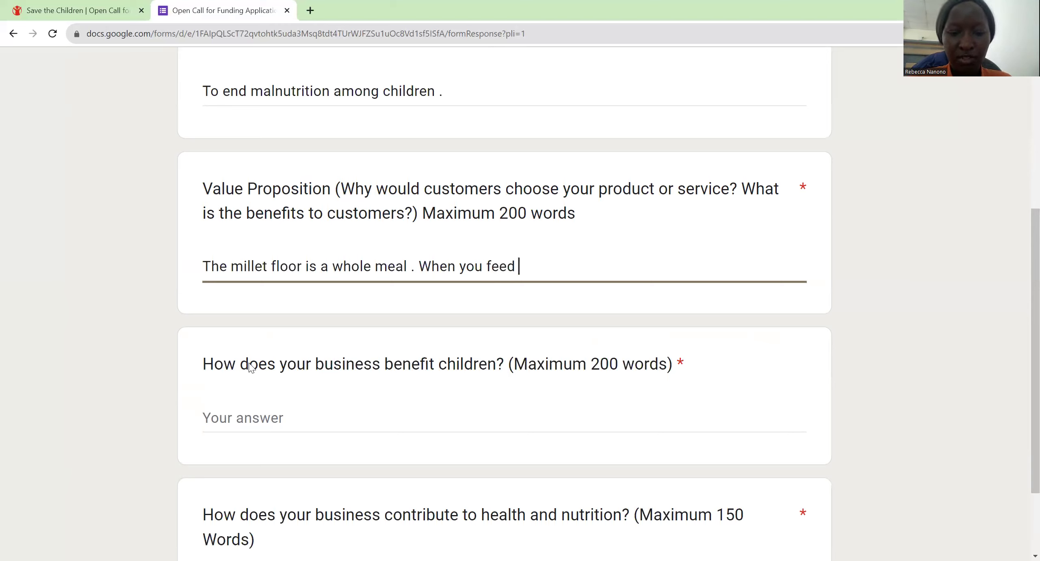
pyautogui.write('your chi')
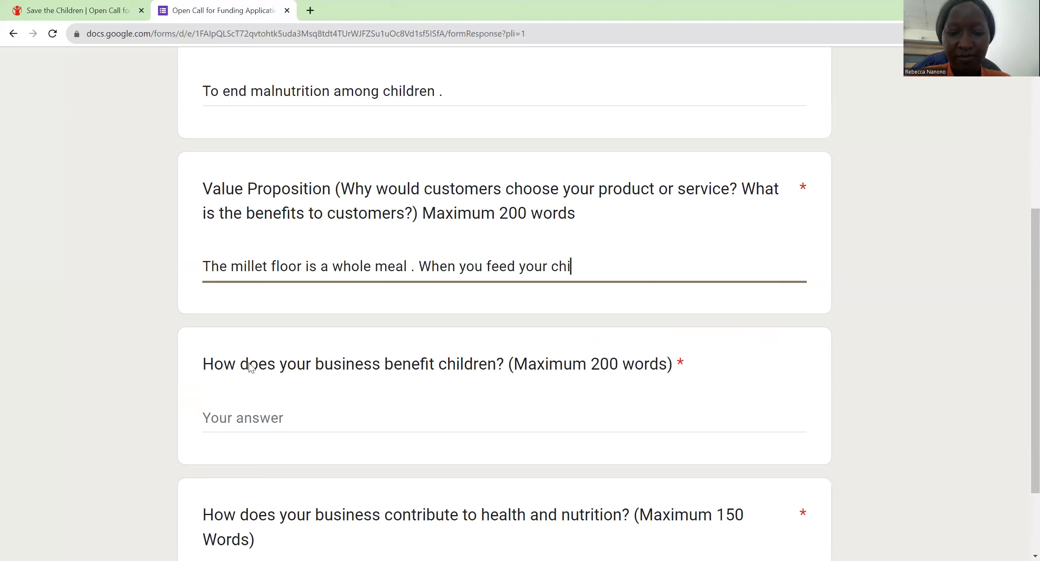
pyautogui.write('ld ...')
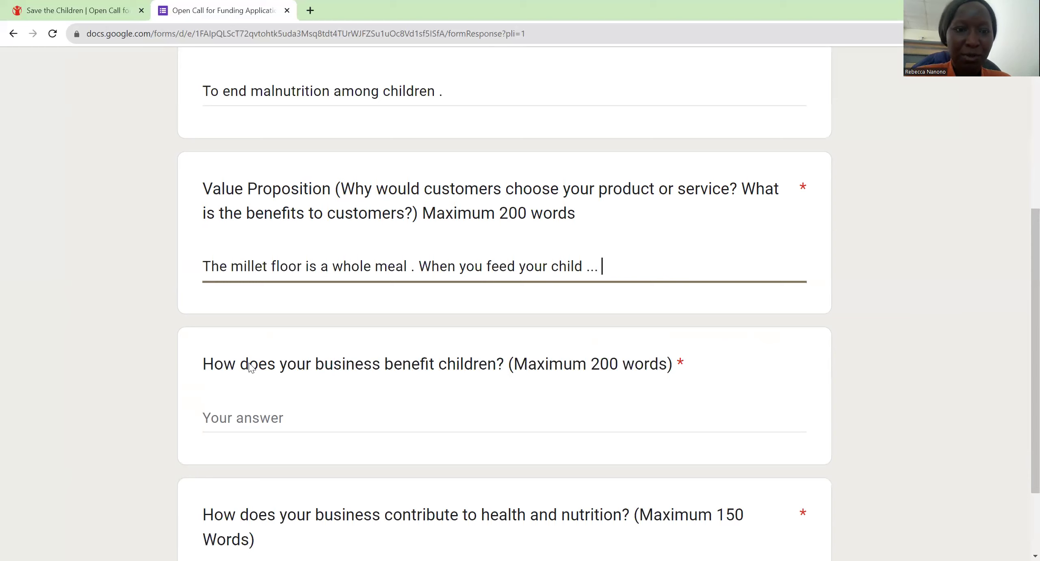
pyautogui.press('Tab')
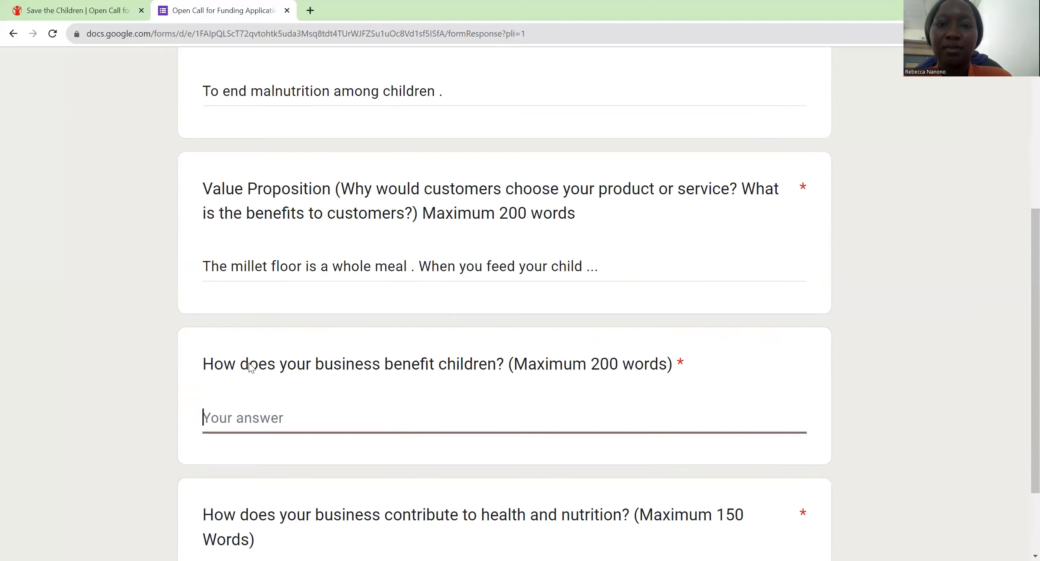
# Step: Answer how the business benefits children with 'Ends malnutrition'
pyautogui.hotkey('shift', 'Tab')
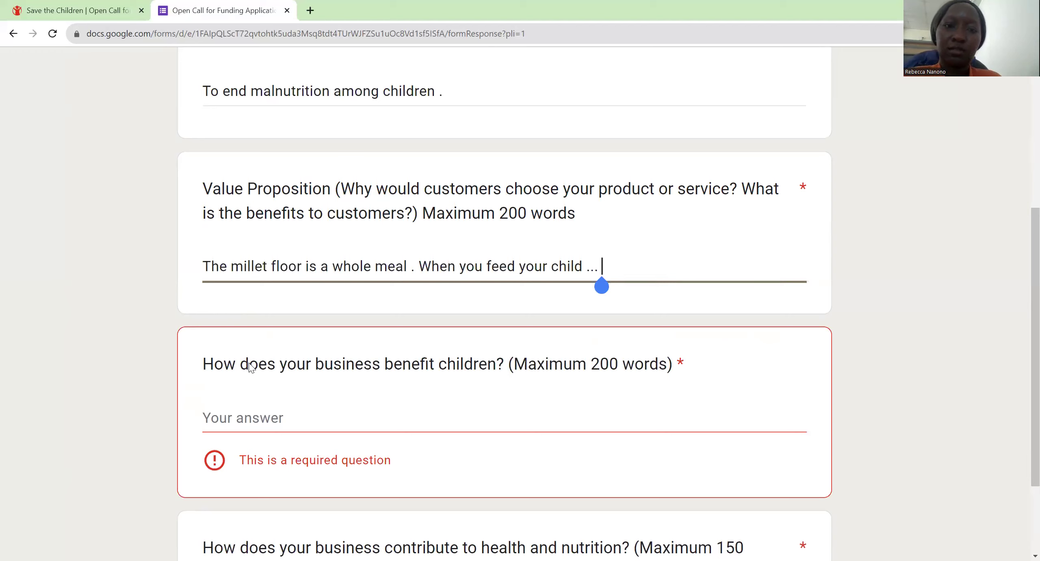
pyautogui.click(249, 367)
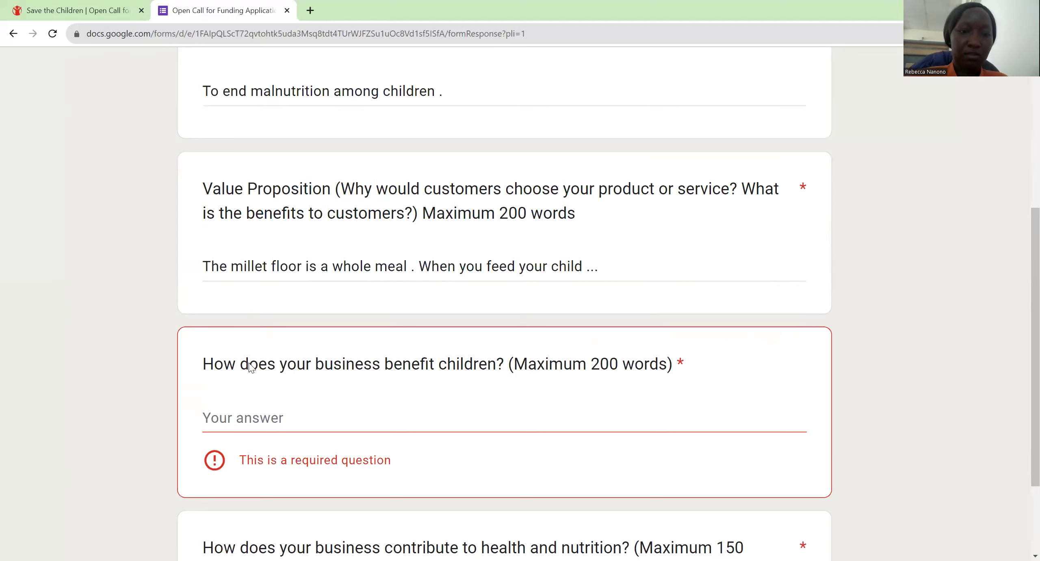
pyautogui.press('Tab')
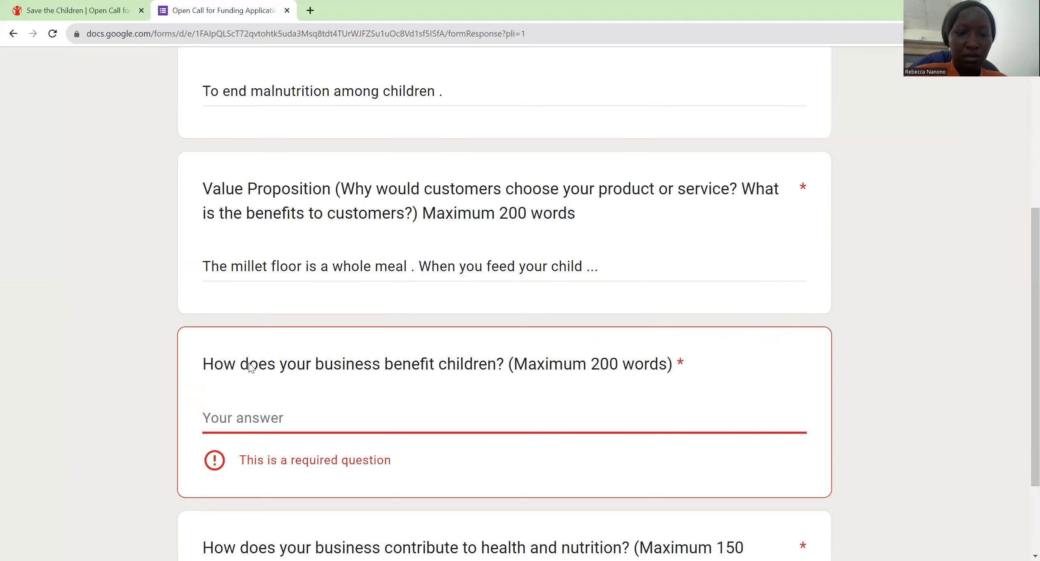
pyautogui.write('Ends mal')
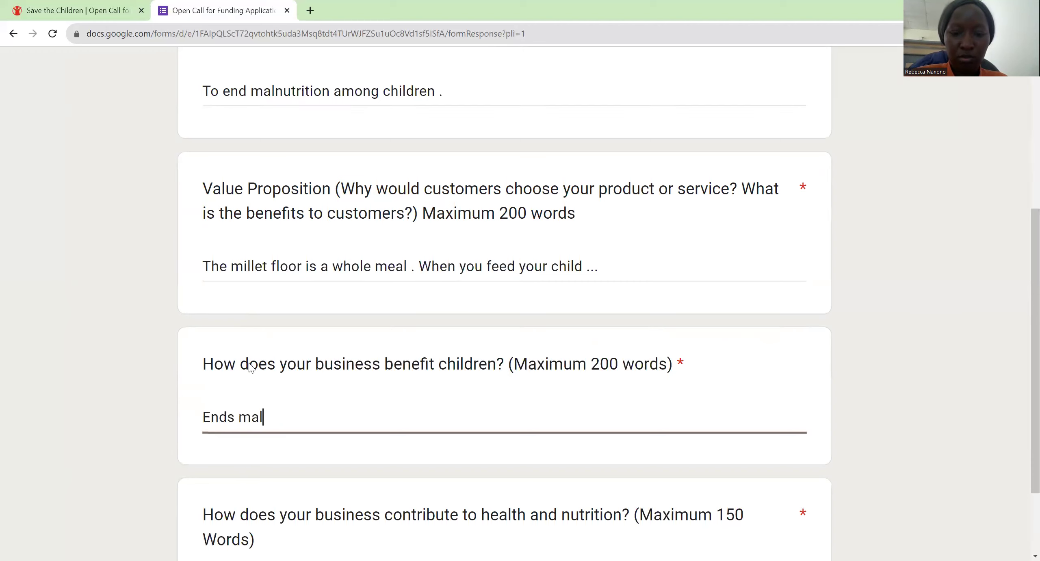
pyautogui.write('nutrition .')
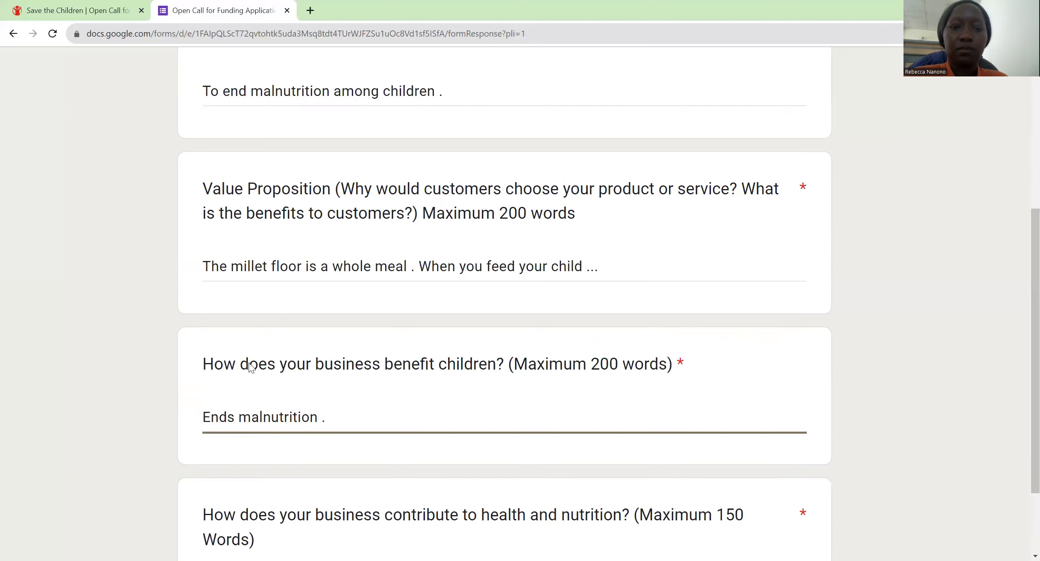
pyautogui.scroll(-5, 249, 364)
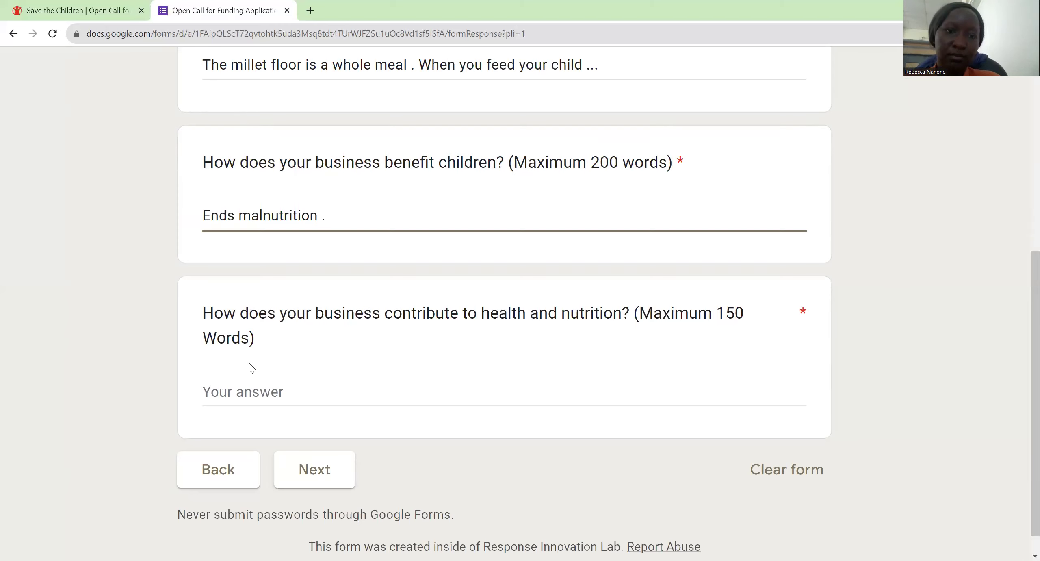
# Step: Begin the health-and-nutrition answer with 'Plat based food . therefore it'
pyautogui.scroll(-1, 251, 368)
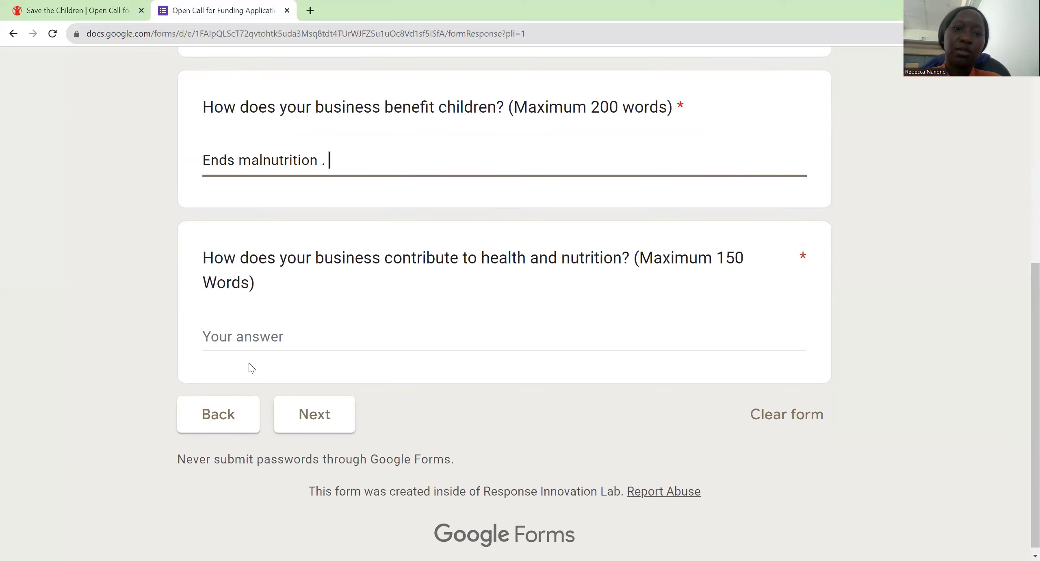
pyautogui.press('Tab')
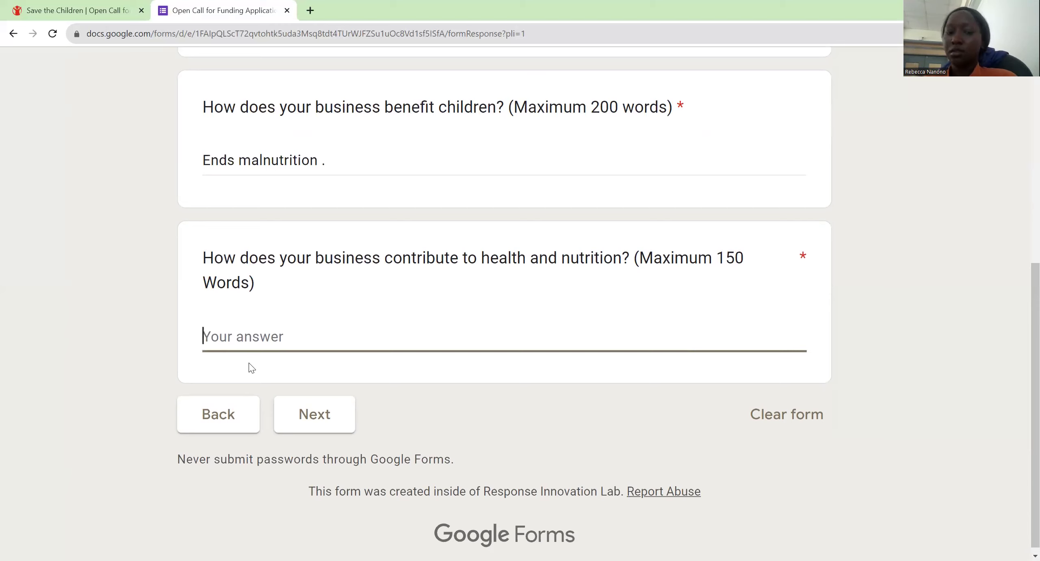
pyautogui.write('Pl')
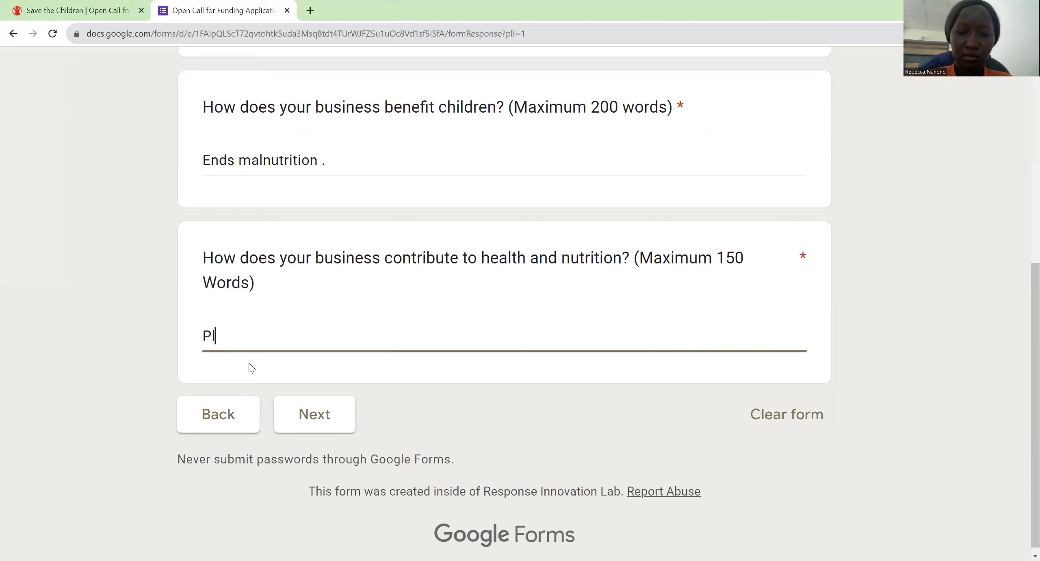
pyautogui.write('at based ')
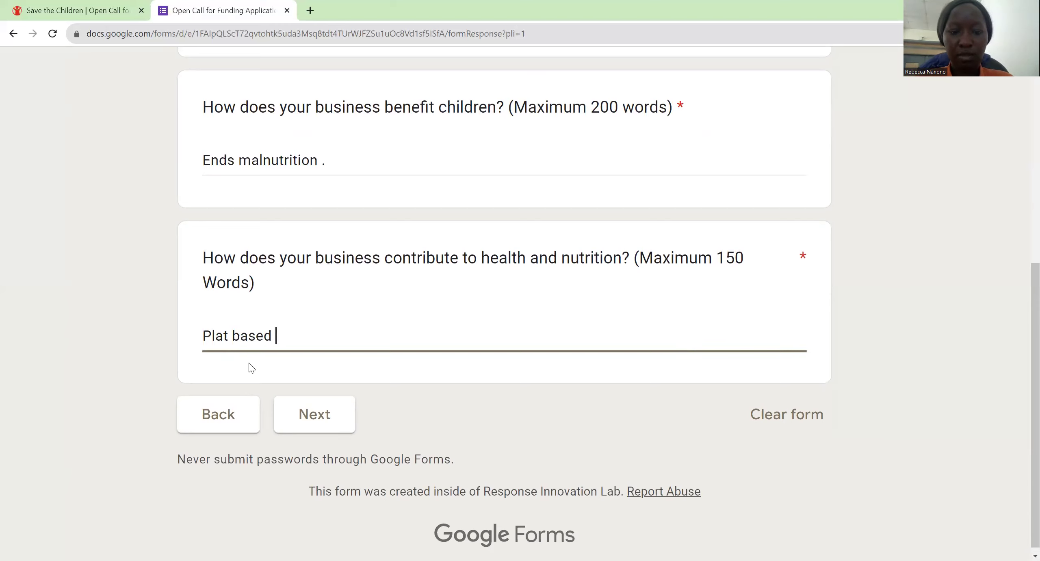
pyautogui.write('food . H')
pyautogui.press('BackSpace')
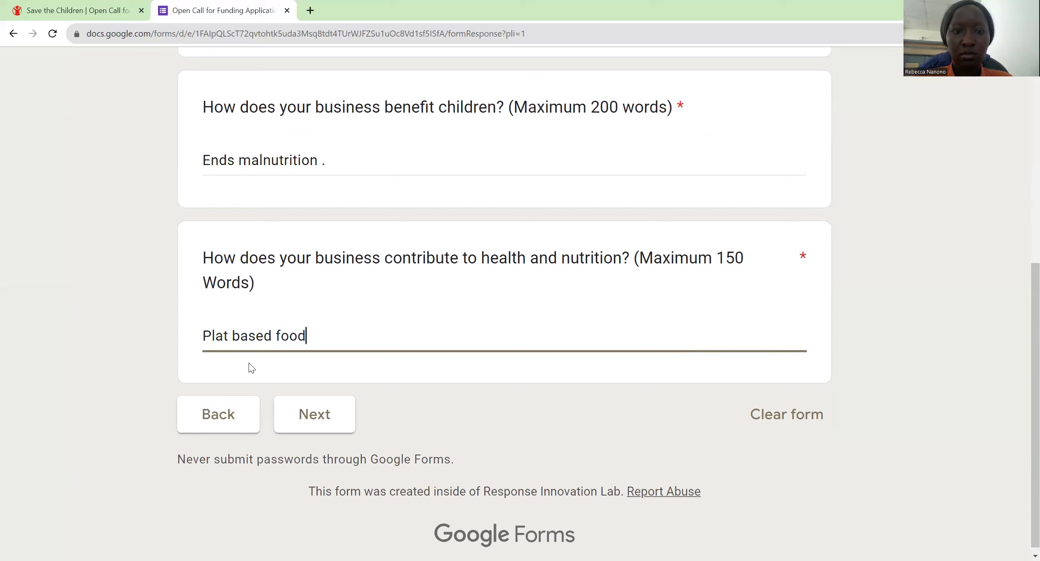
pyautogui.write('tha')
pyautogui.press('BackSpace')
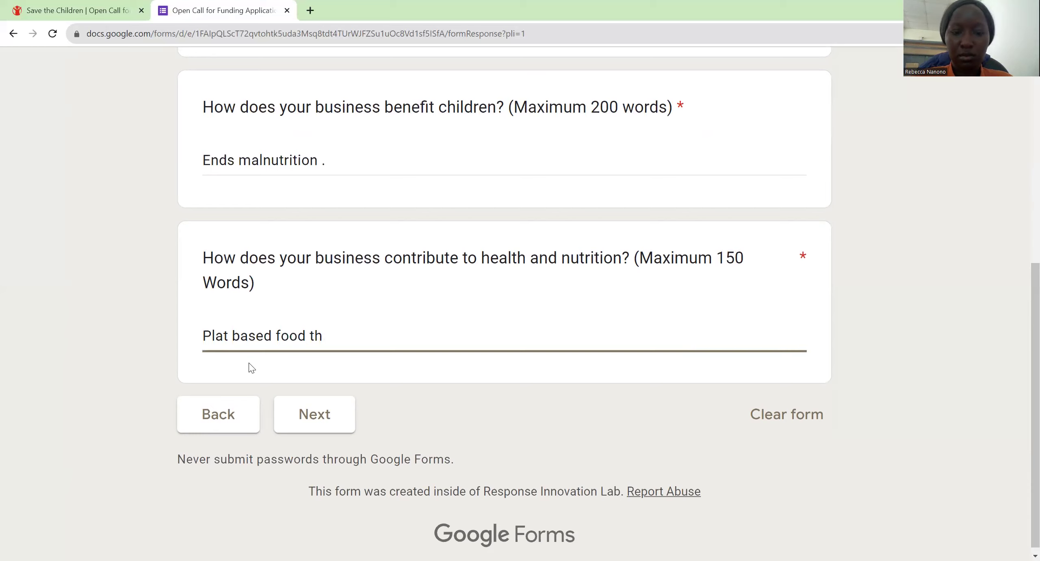
pyautogui.write('erefore it')
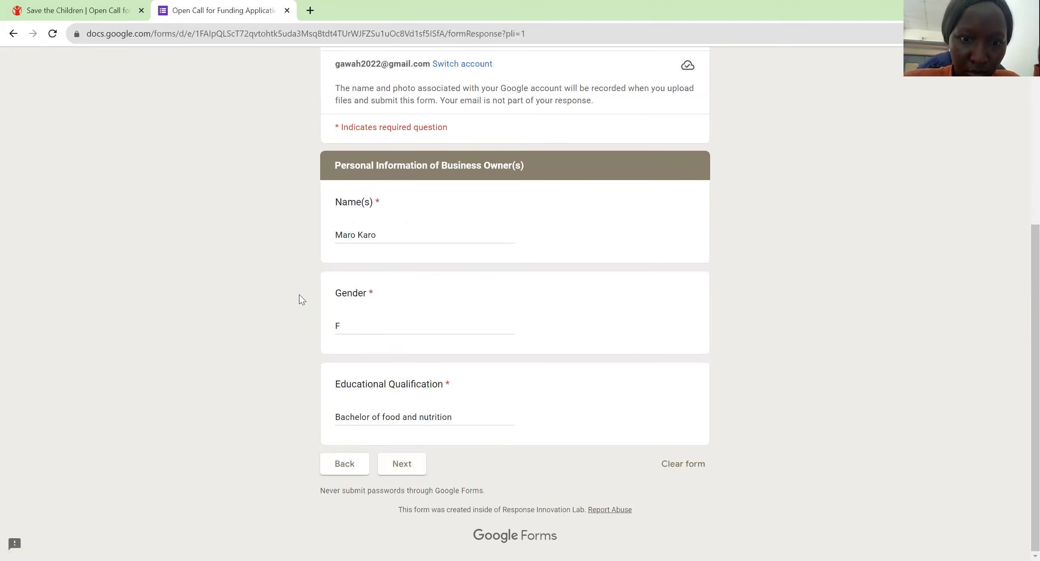
# Step: Move forward two pages, past the product/service page, to the Business Model page
pyautogui.press('Return')
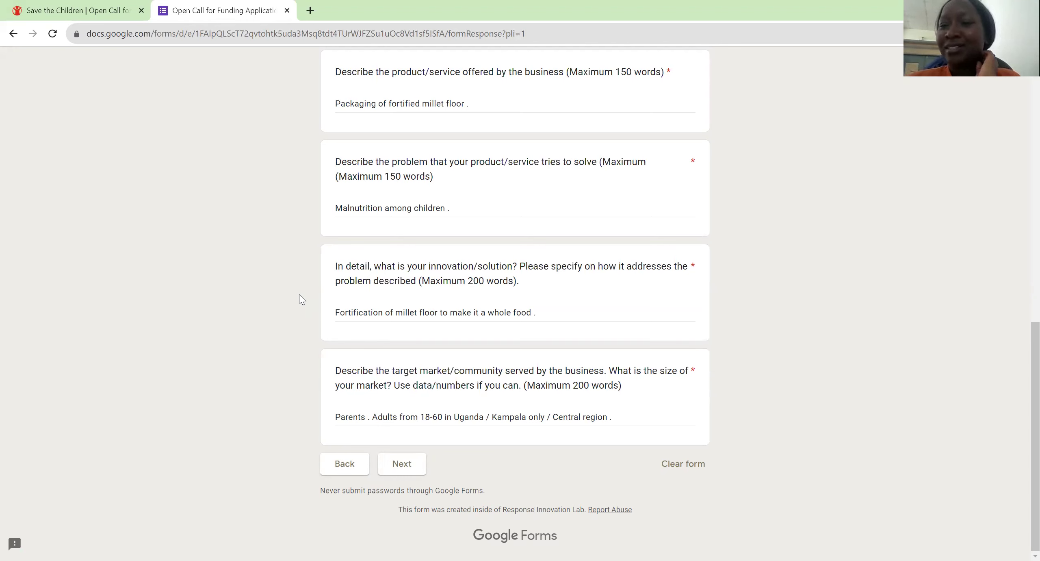
pyautogui.press('Return')
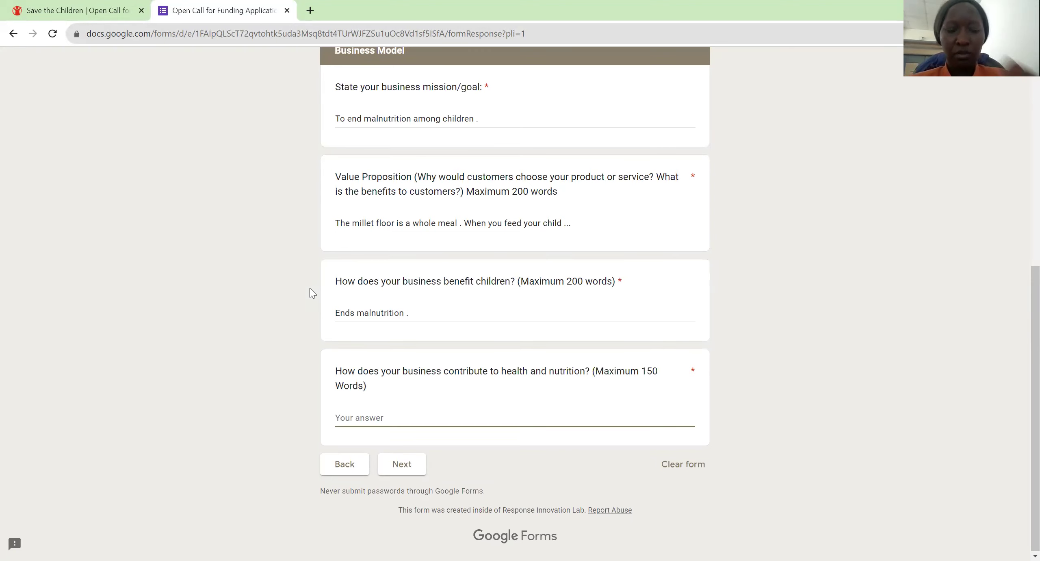
# Step: Write the health answer about healthier, sustainable plant-based food for lactose-intolerant children, then advance the page
pyautogui.write('Plant ')
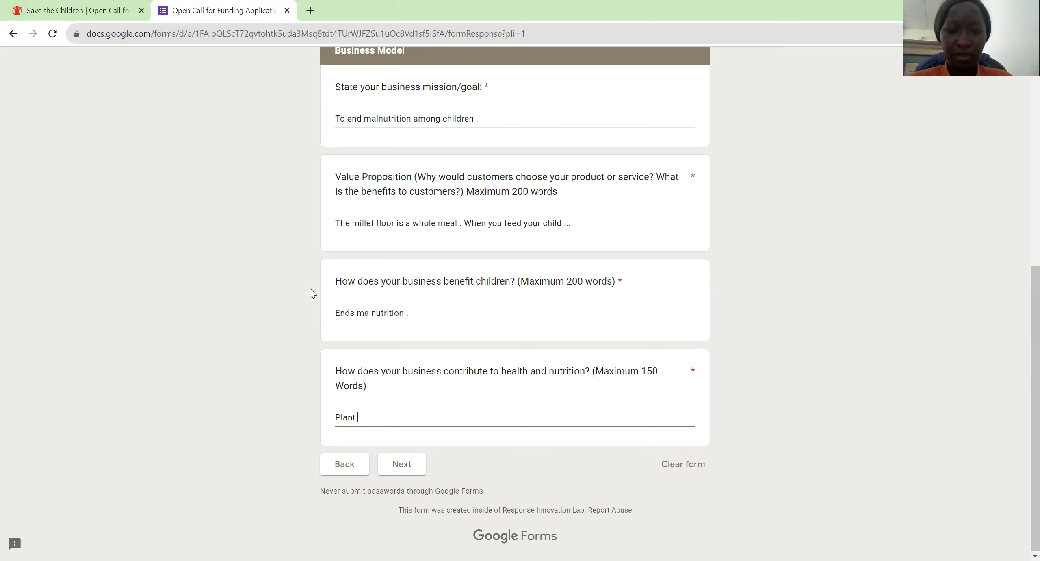
pyautogui.write('based')
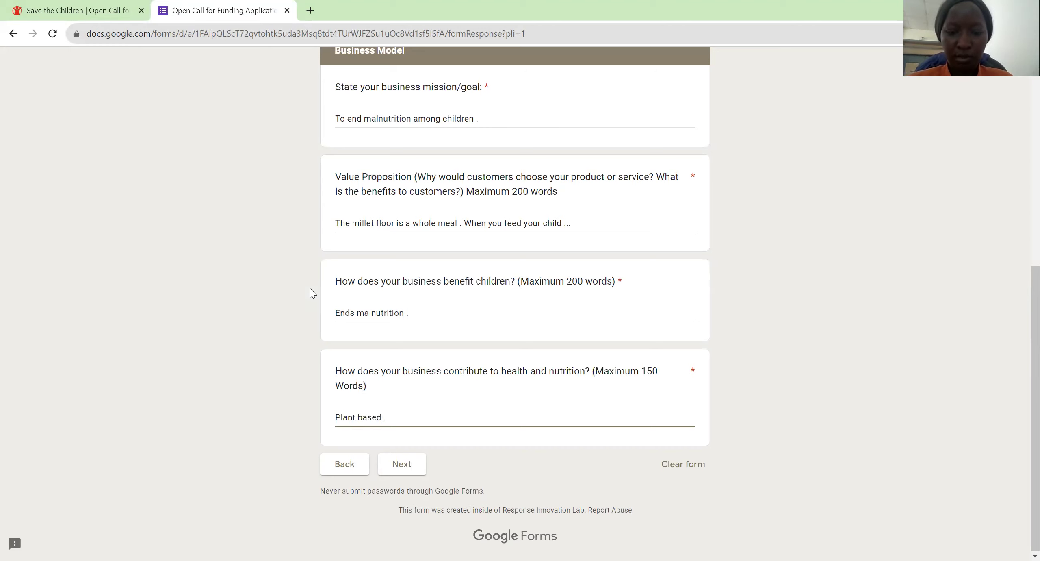
pyautogui.write(' foo')
pyautogui.press('BackSpace')
pyautogui.press('BackSpace')
pyautogui.press('BackSpace')
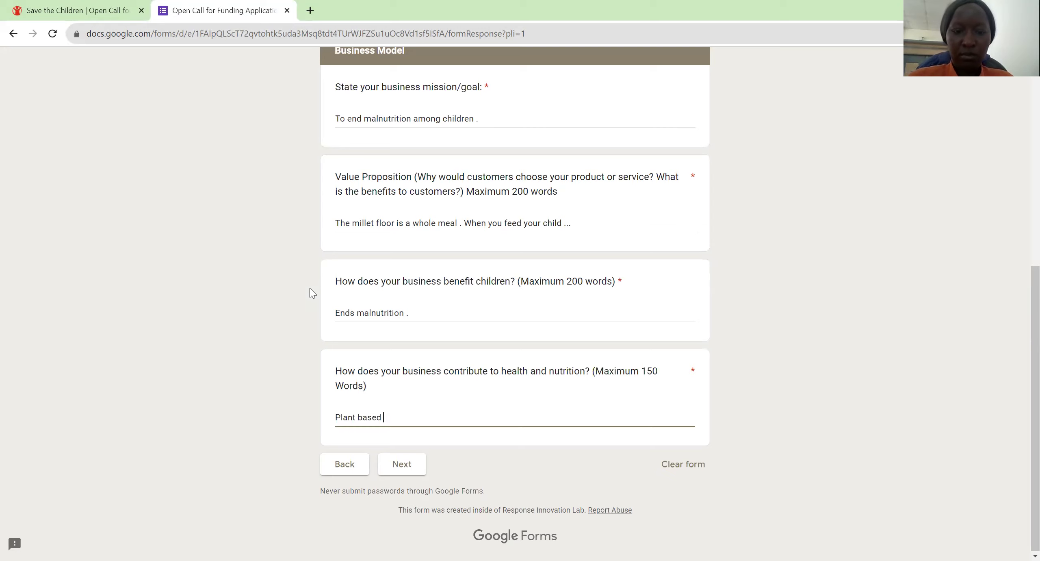
pyautogui.write('therefore ')
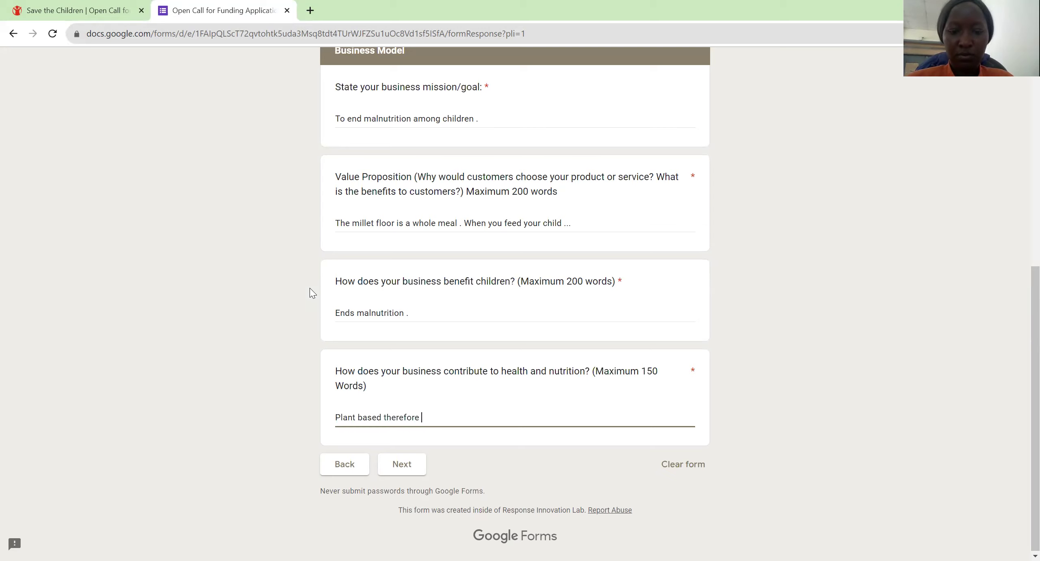
pyautogui.write('it is healtheir')
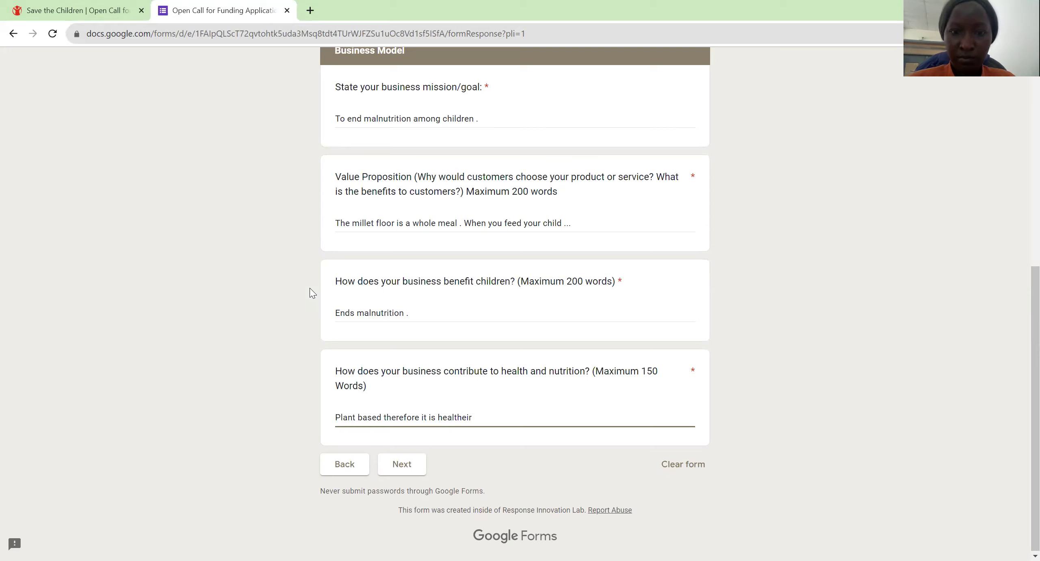
pyautogui.press('BackSpace')
pyautogui.press('BackSpace')
pyautogui.press('BackSpace')
pyautogui.write('ier ')
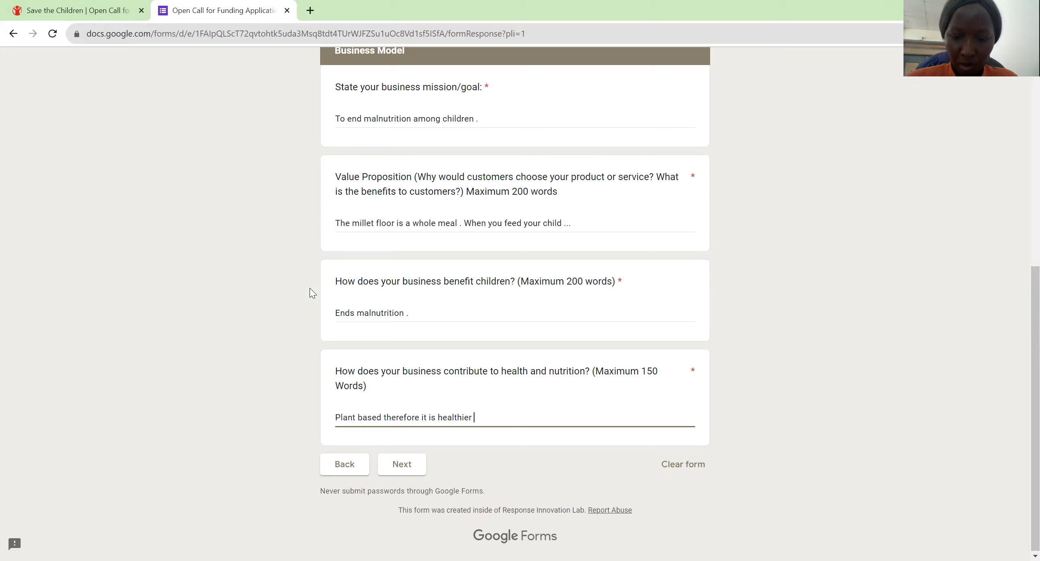
pyautogui.write('am')
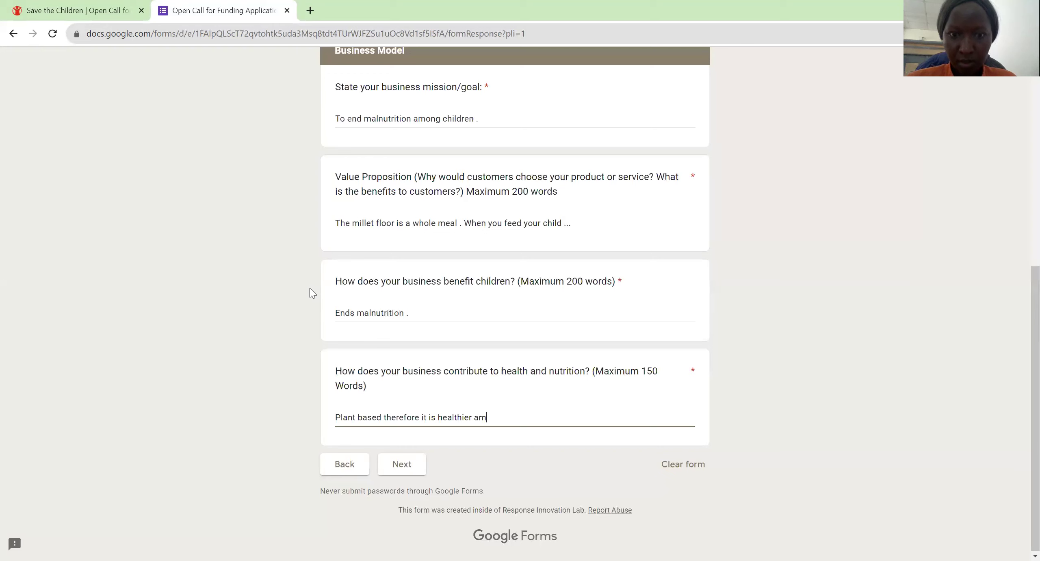
pyautogui.press('BackSpace')
pyautogui.write('nd ')
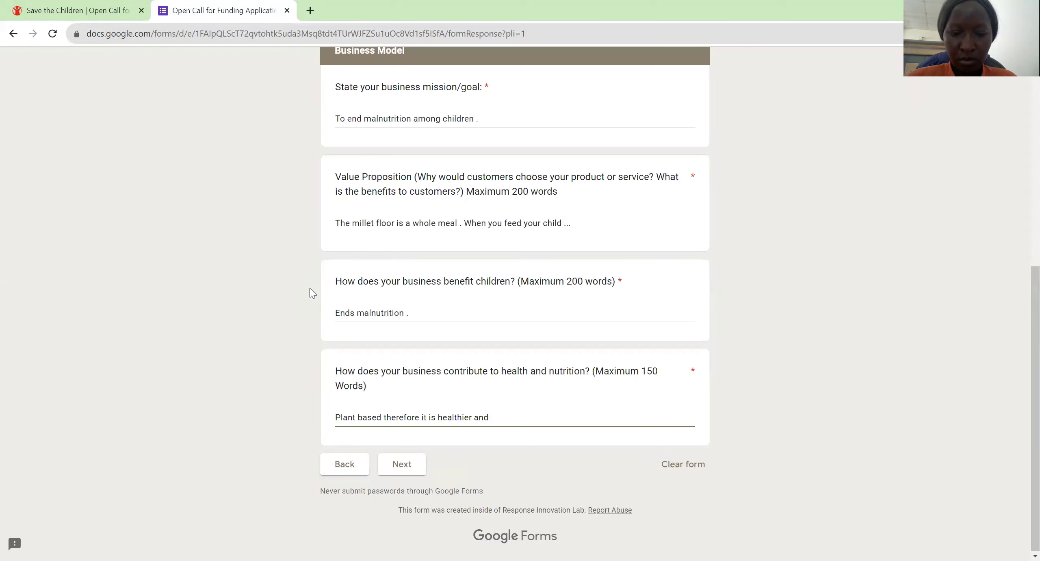
pyautogui.write('environ')
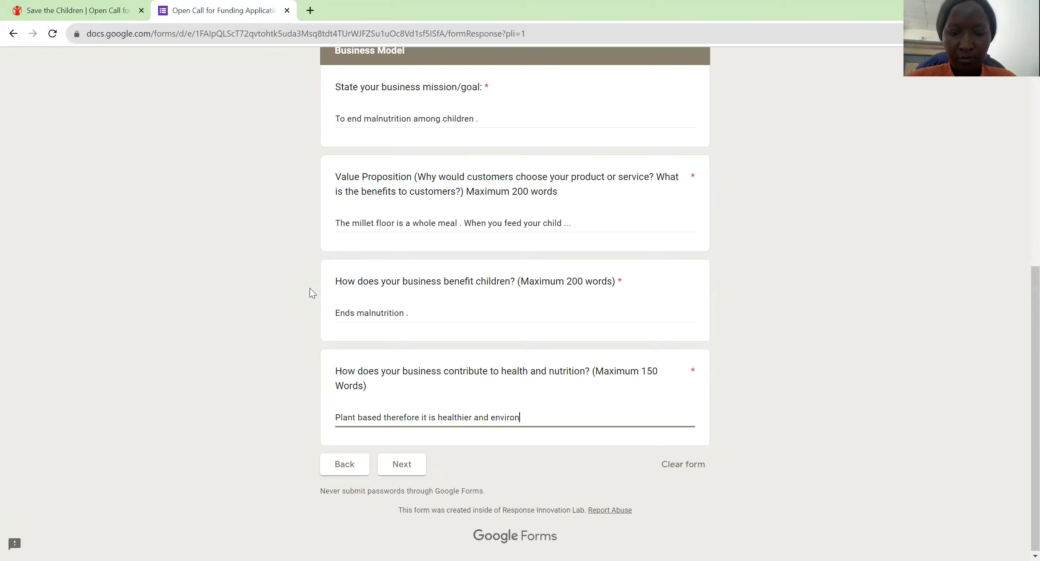
pyautogui.write('menta')
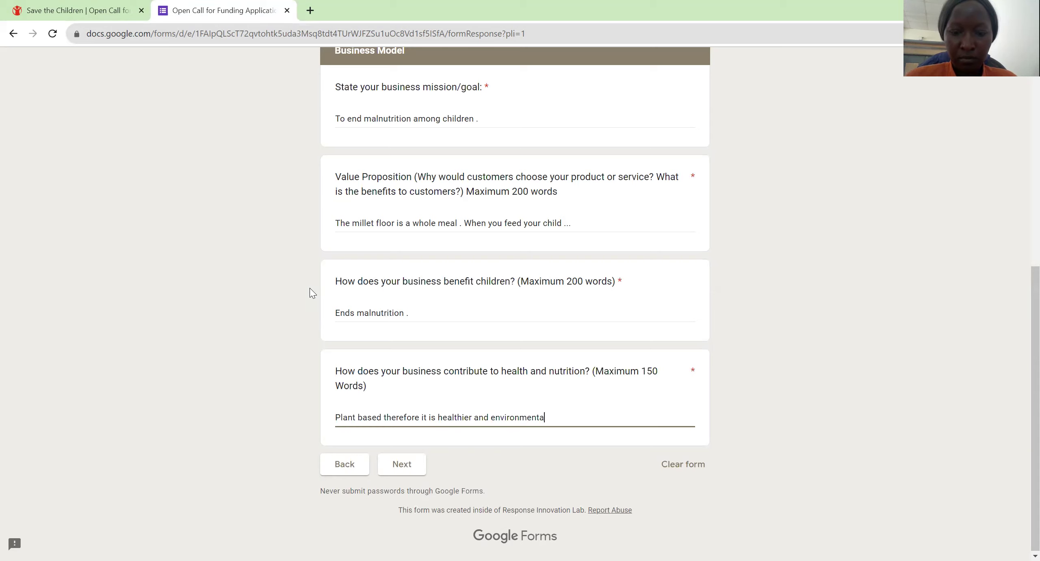
pyautogui.write('lly susta')
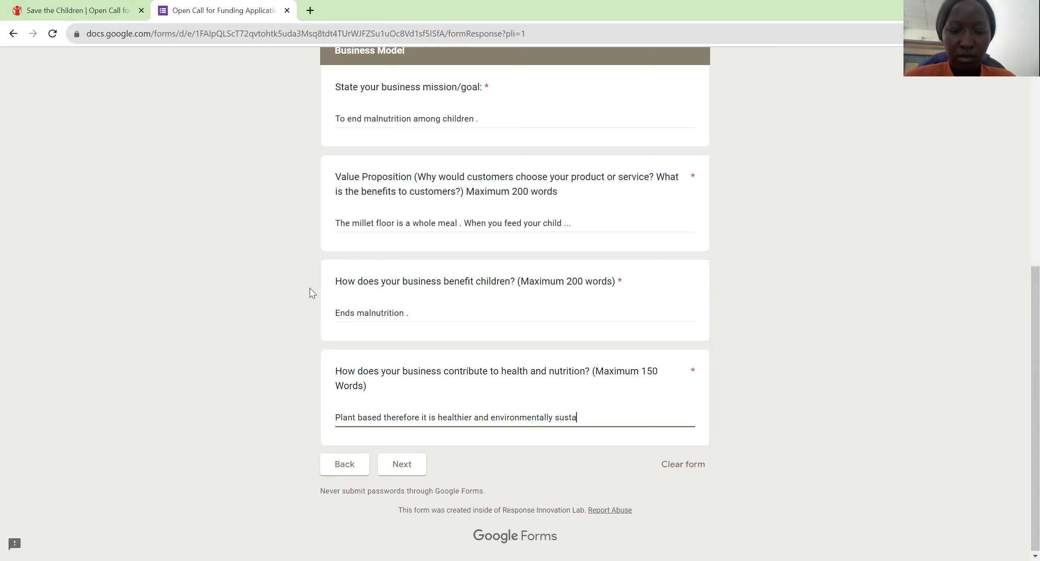
pyautogui.write('inable ')
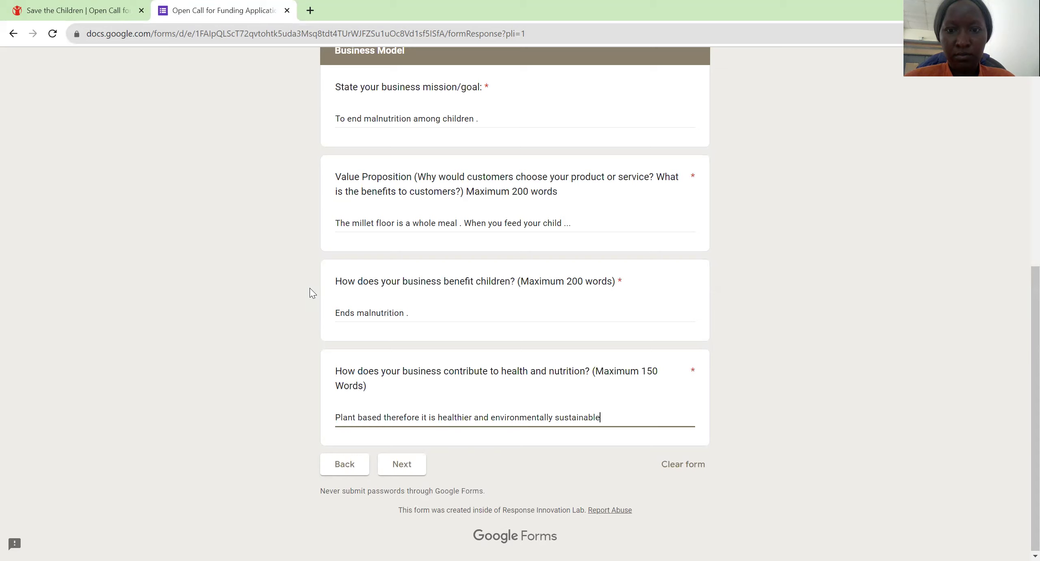
pyautogui.write('. ')
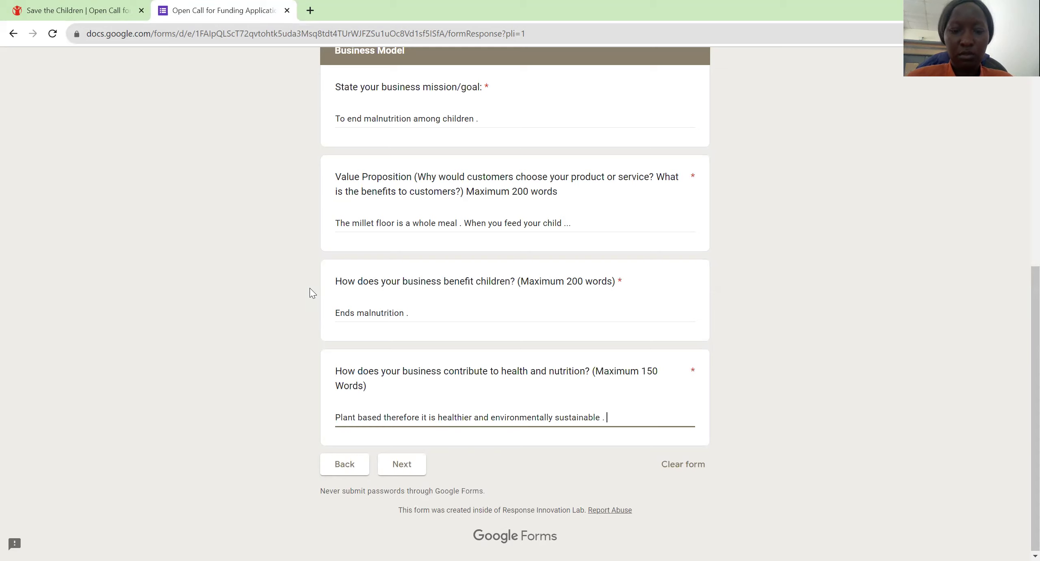
pyautogui.write('It cater')
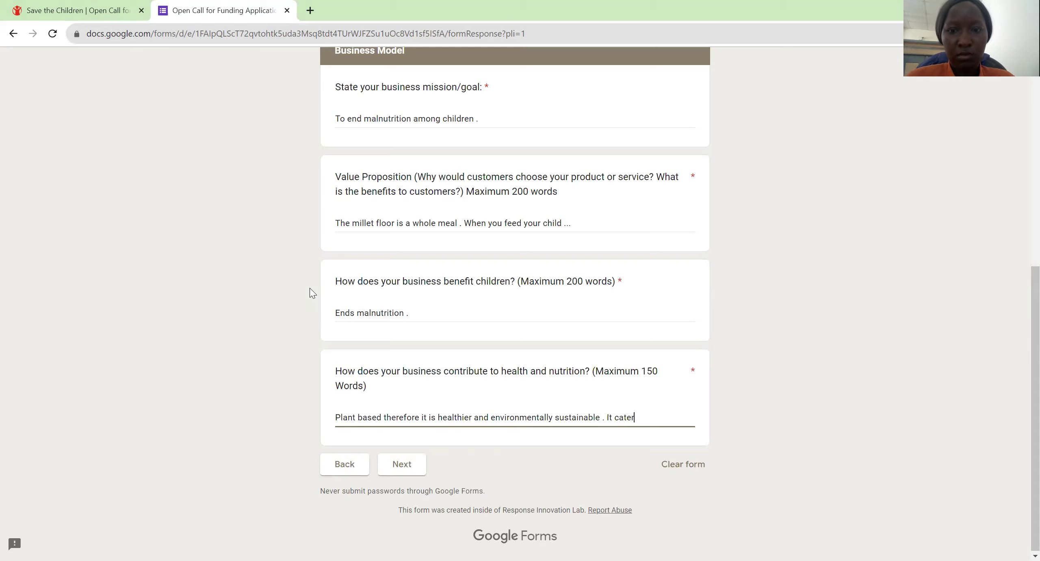
pyautogui.write('s for ')
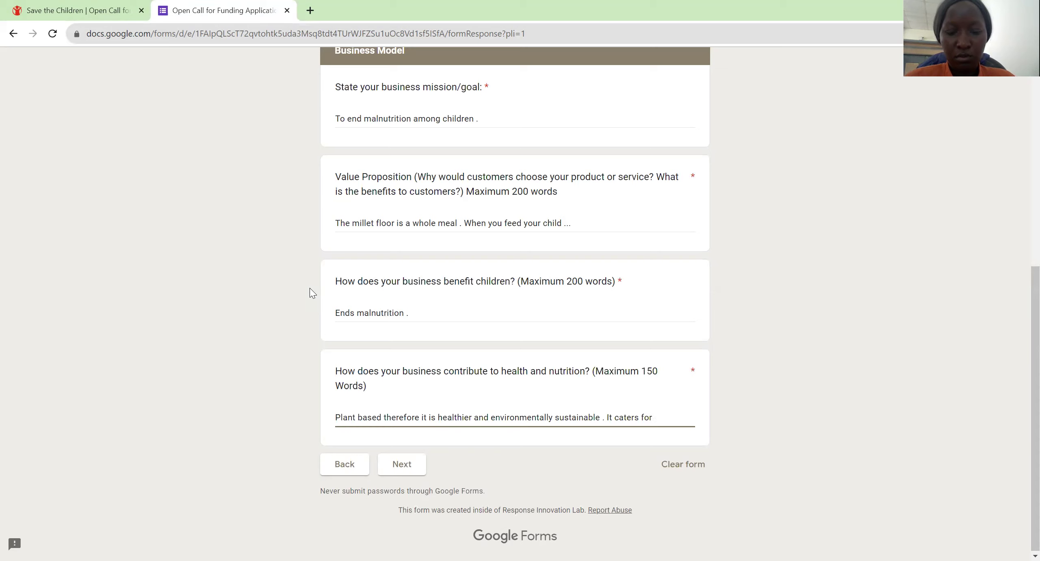
pyautogui.write('nutrition')
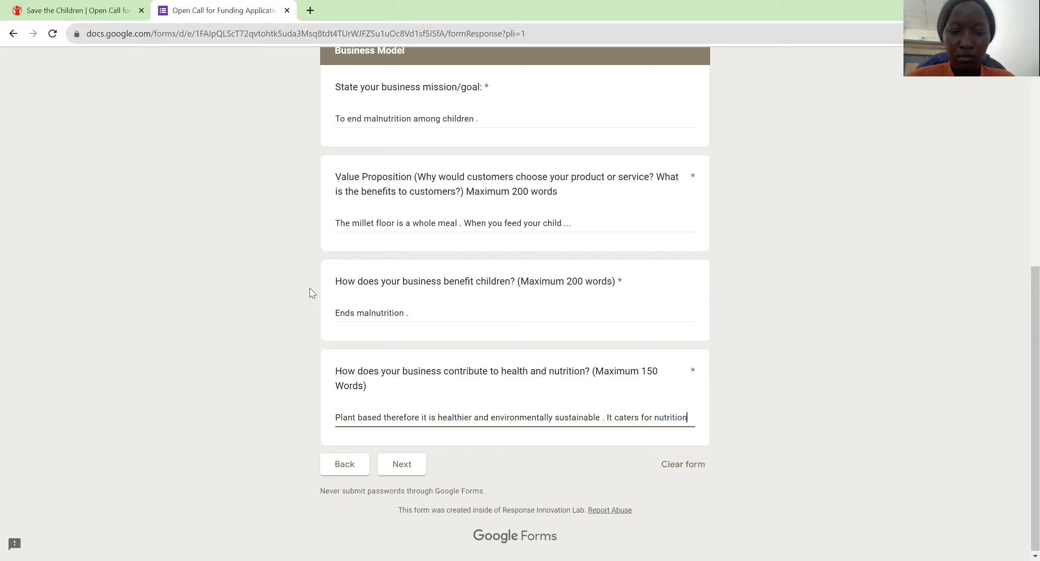
pyautogui.write(' needs of c')
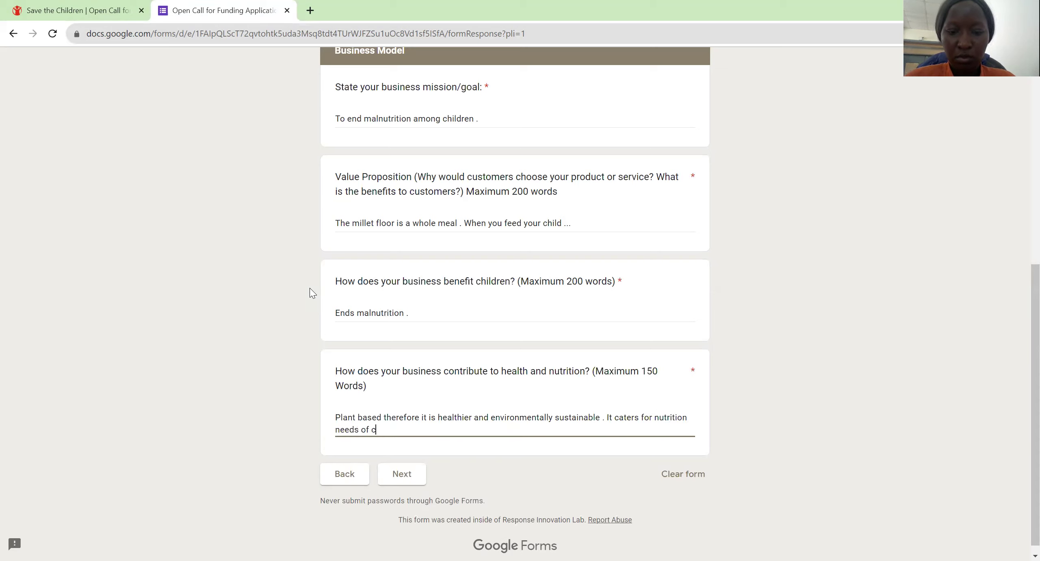
pyautogui.write('hildren ')
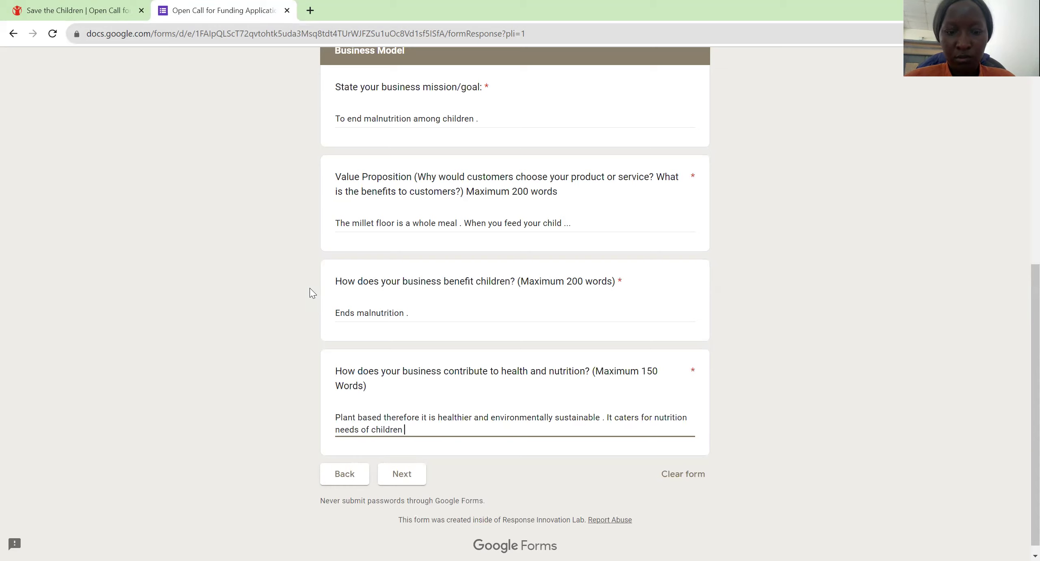
pyautogui.write('who are ')
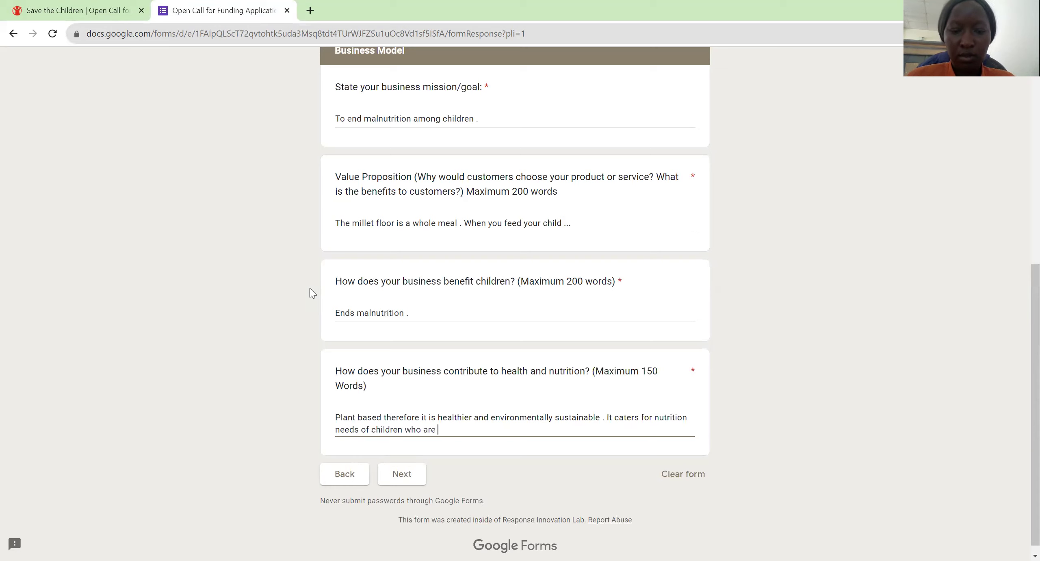
pyautogui.write('lacto')
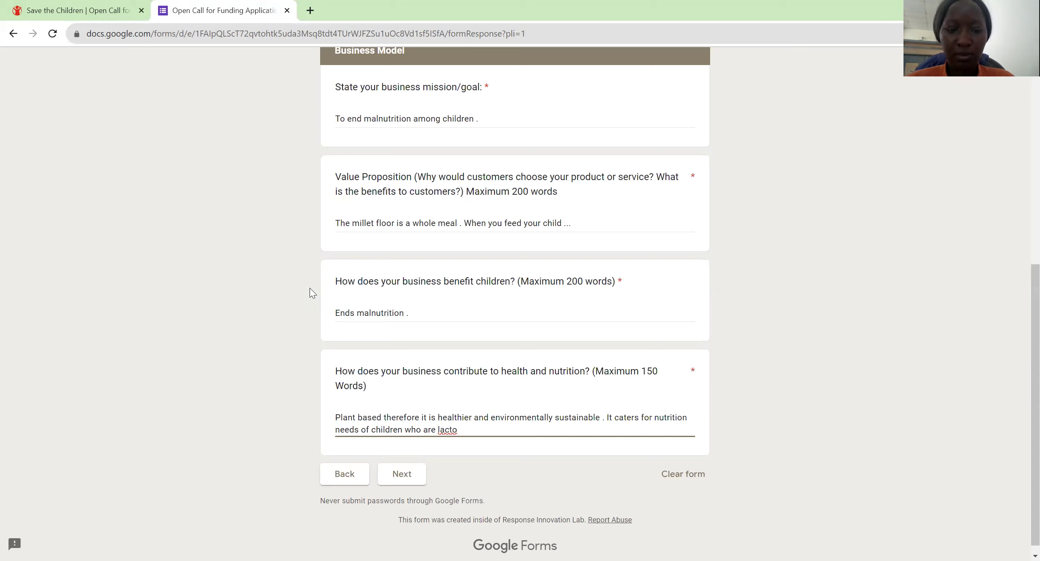
pyautogui.write('se')
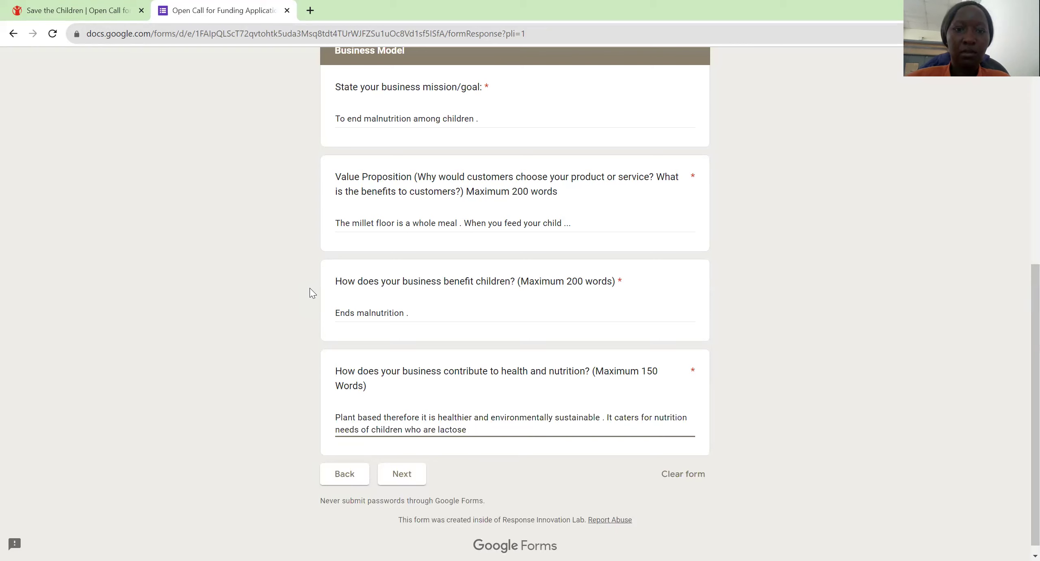
pyautogui.write('into')
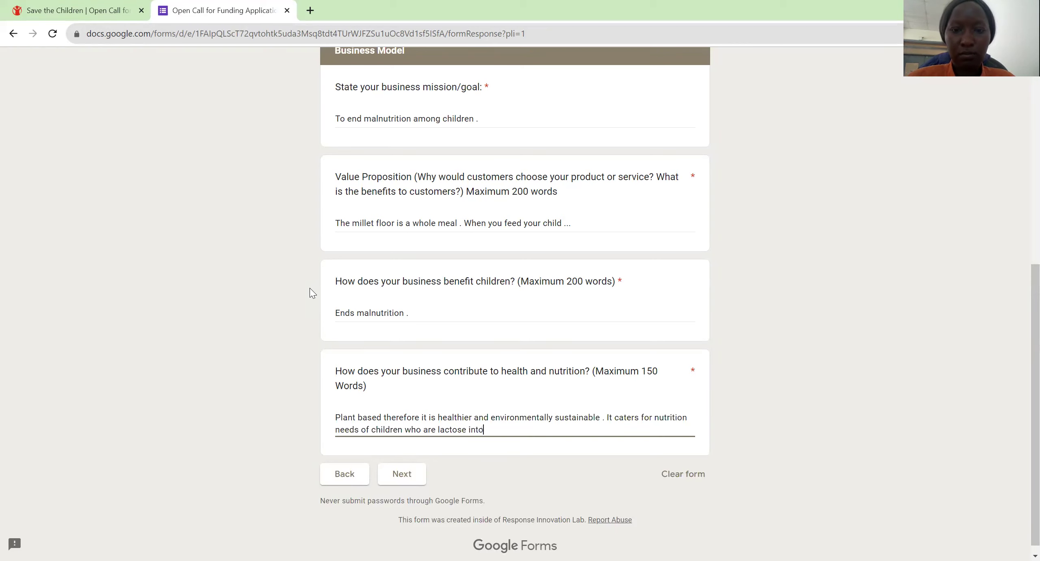
pyautogui.write('lerant .')
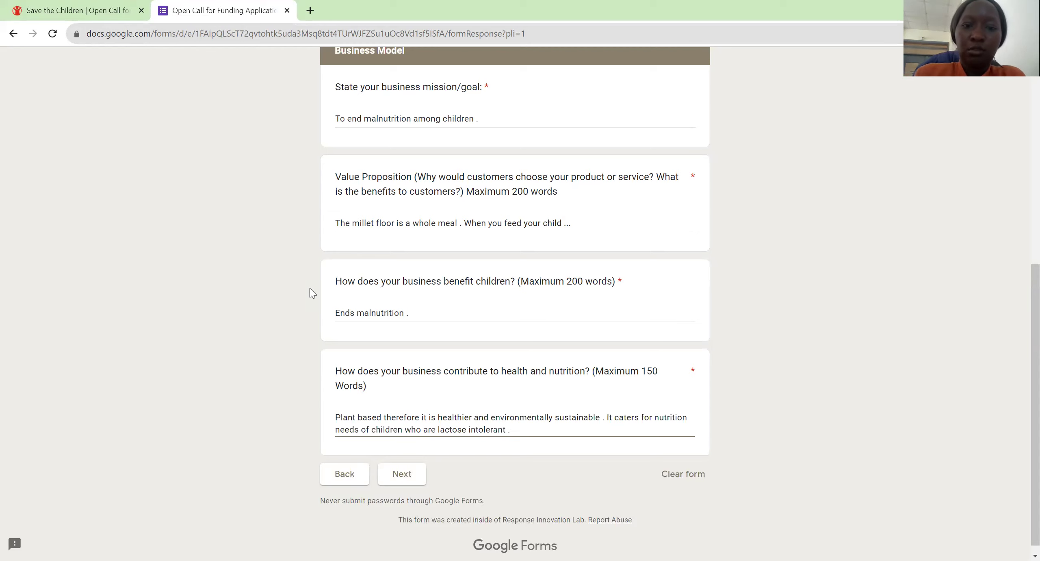
pyautogui.press('Tab')
pyautogui.press('Tab')
pyautogui.press('Return')
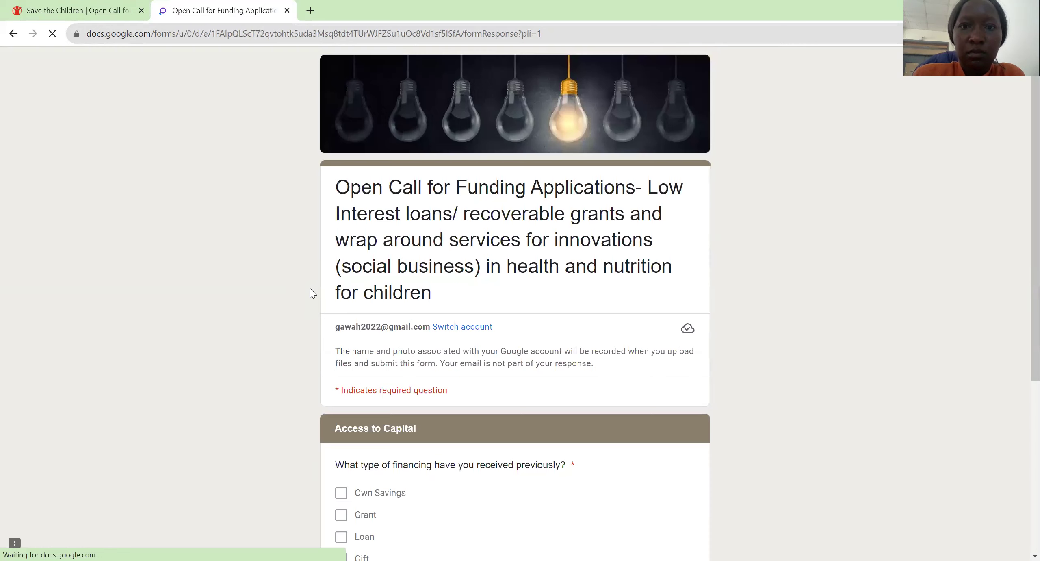
# Step: Tick Own Savings, Grant, Loan and Gift as previous financing types
pyautogui.scroll(-4, 309, 288)
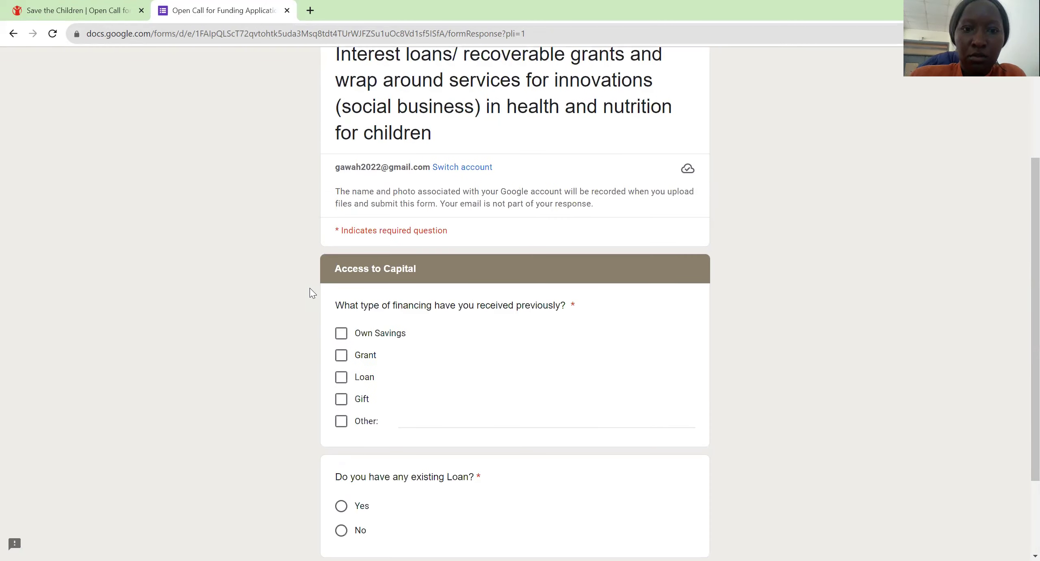
pyautogui.hotkey('ctrl', '+')
pyautogui.hotkey('ctrl', '+')
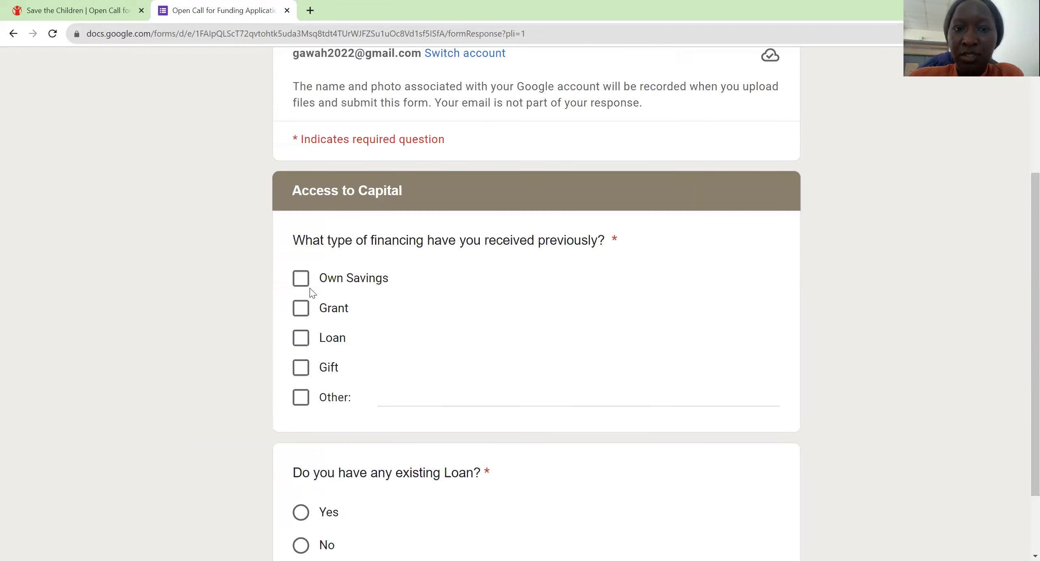
pyautogui.hotkey('ctrl', '+')
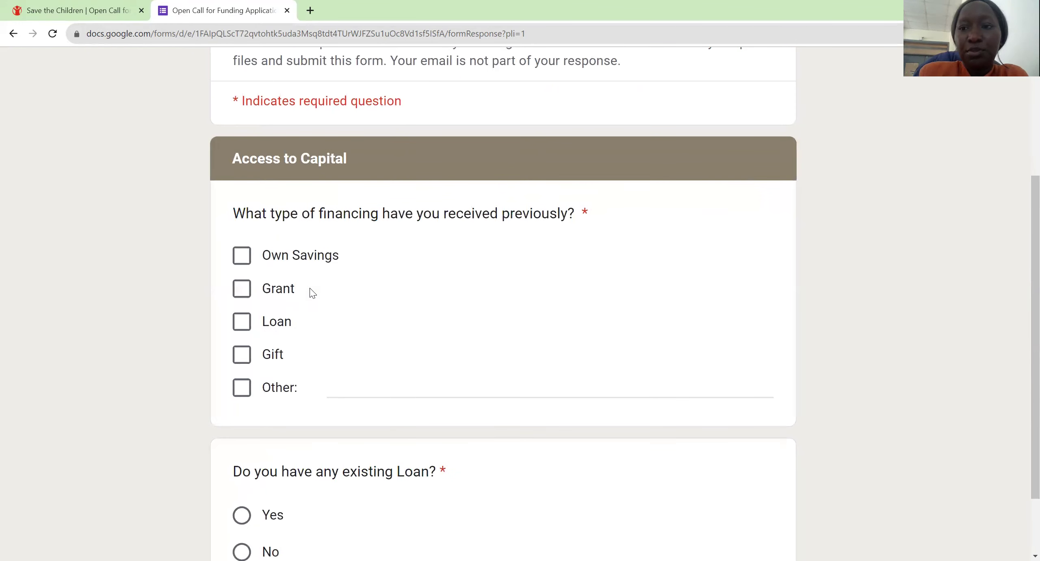
pyautogui.press('Tab')
pyautogui.press('space')
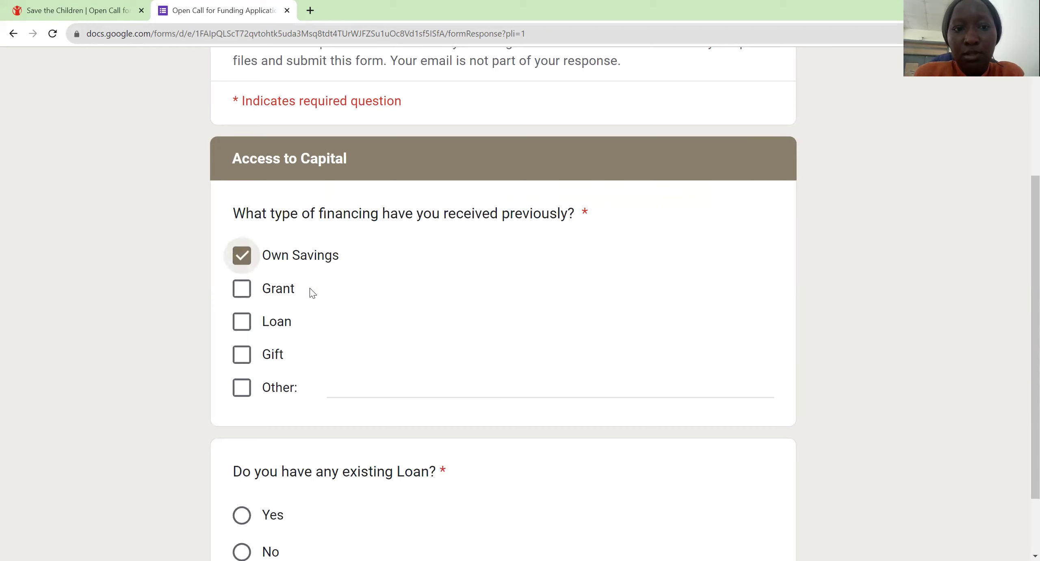
pyautogui.press('Tab')
pyautogui.press('space')
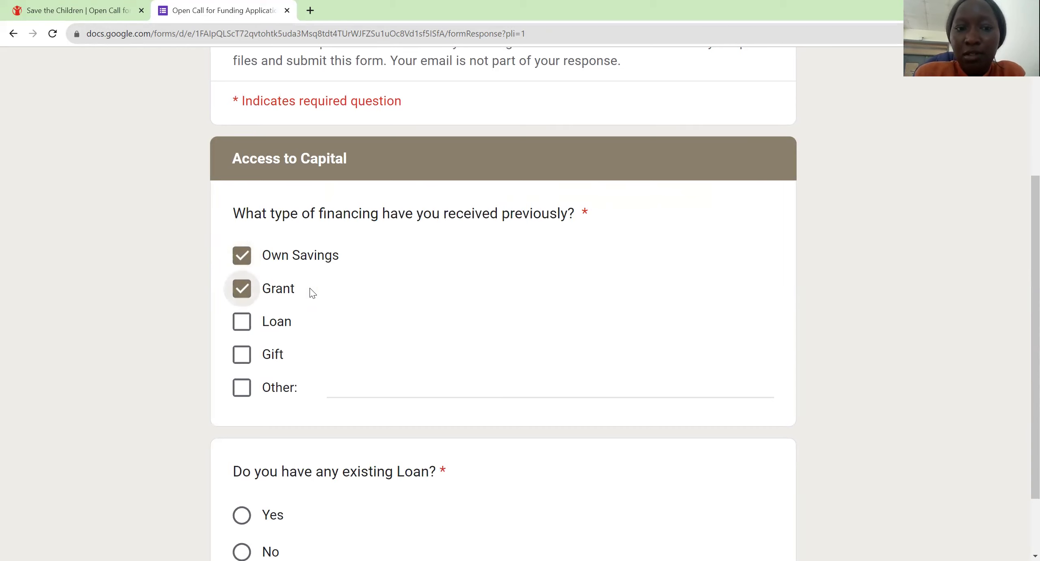
pyautogui.press('Tab')
pyautogui.press('space')
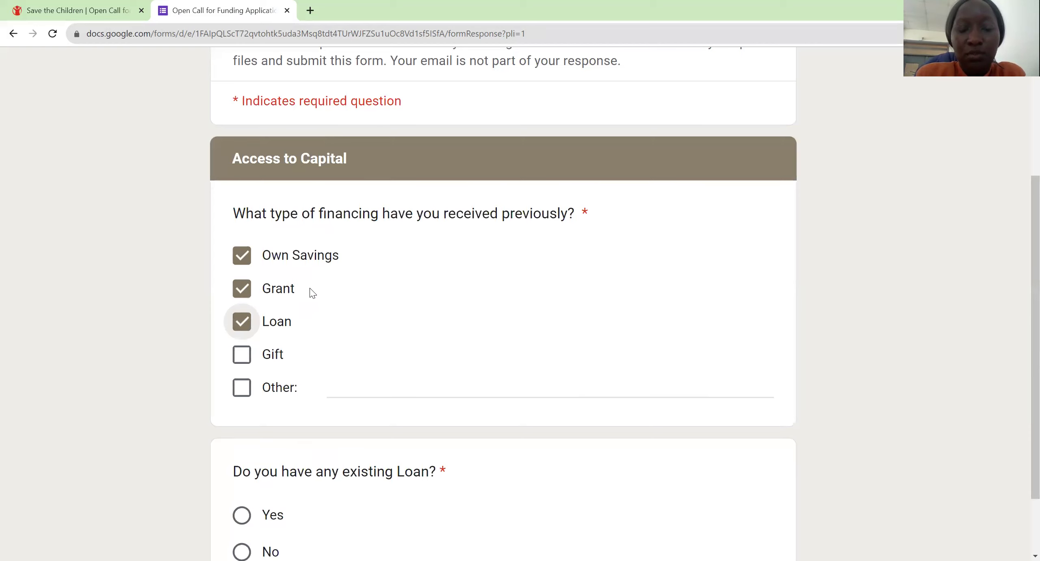
pyautogui.press('Tab')
pyautogui.press('space')
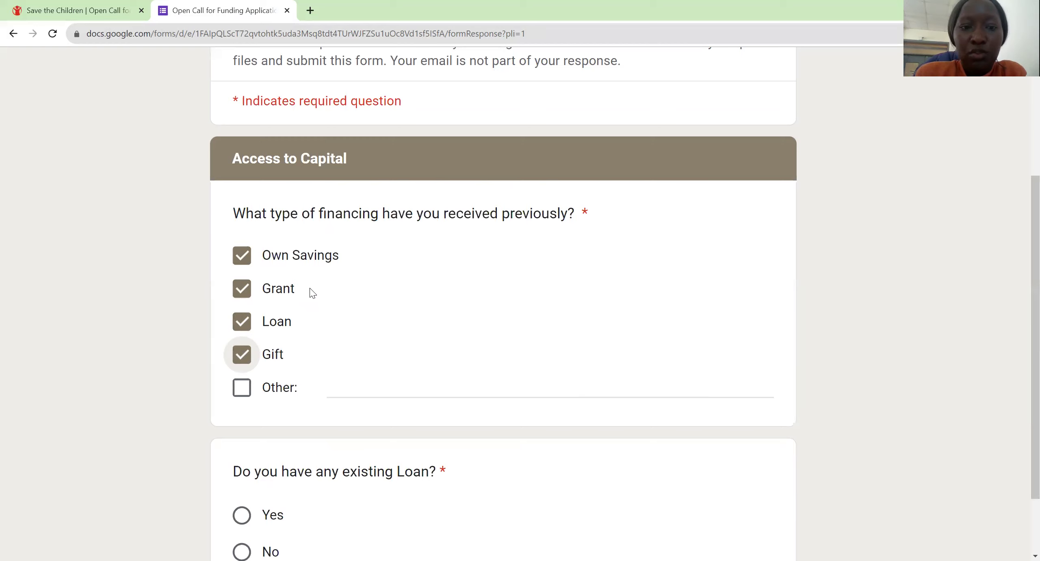
# Step: Tick Other as a financing type and specify it as 'Equity'
pyautogui.press('Tab')
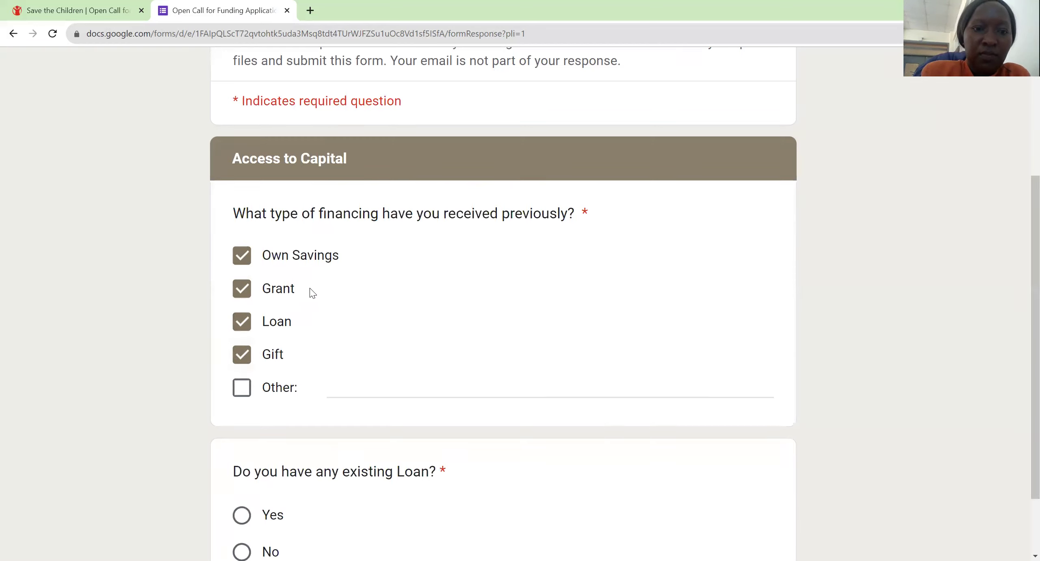
pyautogui.press('space')
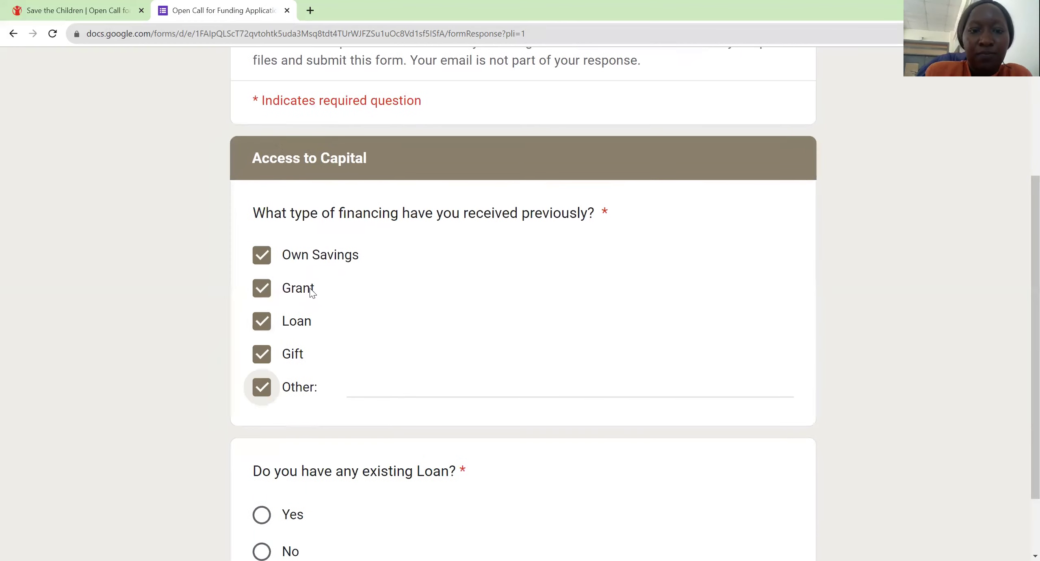
pyautogui.write('Equity')
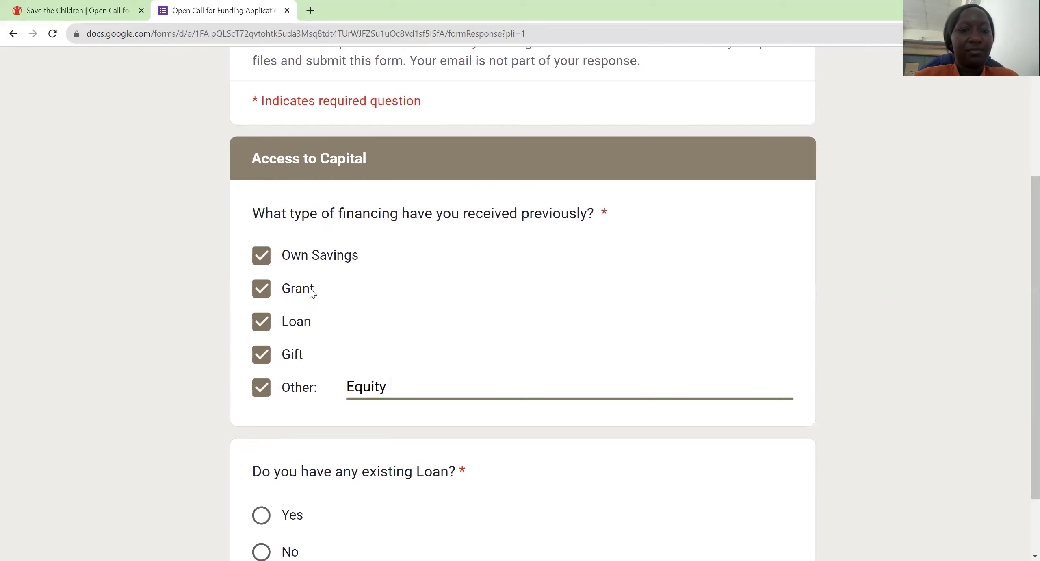
# Step: Clear the Own Savings, Grant, Loan and Gift financing checkboxes
pyautogui.scroll(-1, 312, 292)
pyautogui.scroll(-3, 312, 292)
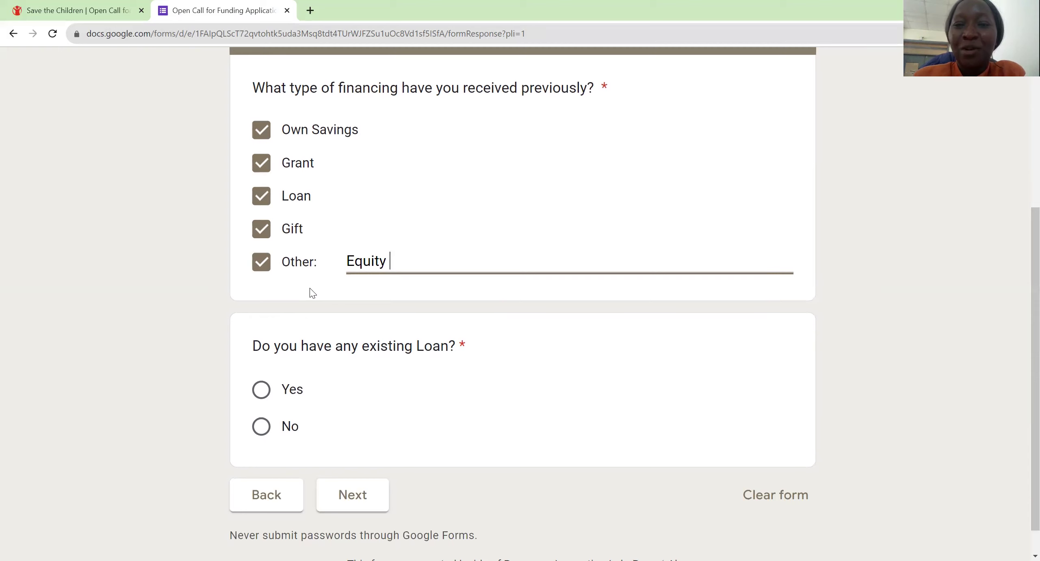
pyautogui.scroll(2, 312, 292)
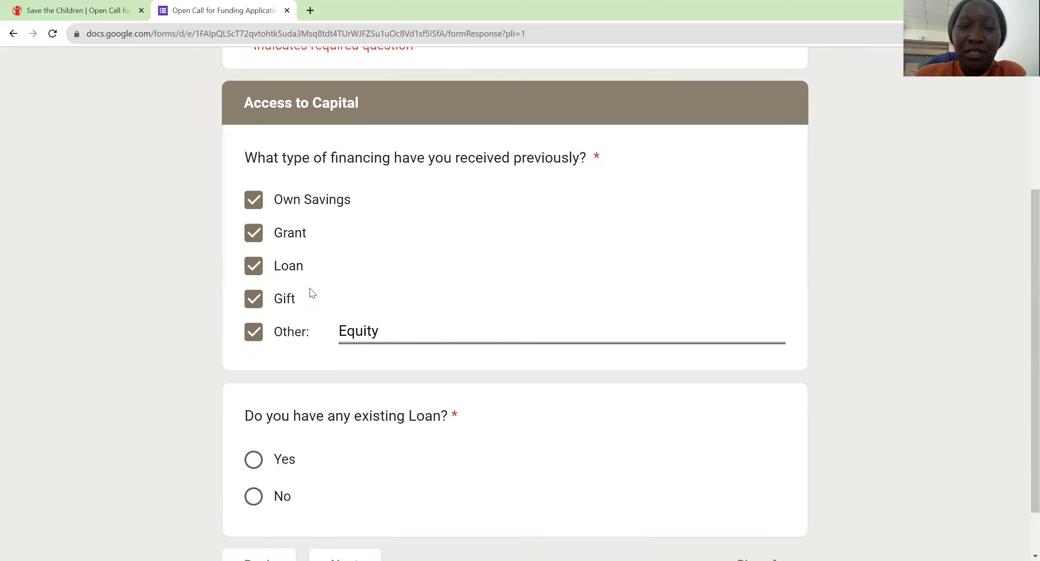
pyautogui.scroll(-1, 312, 292)
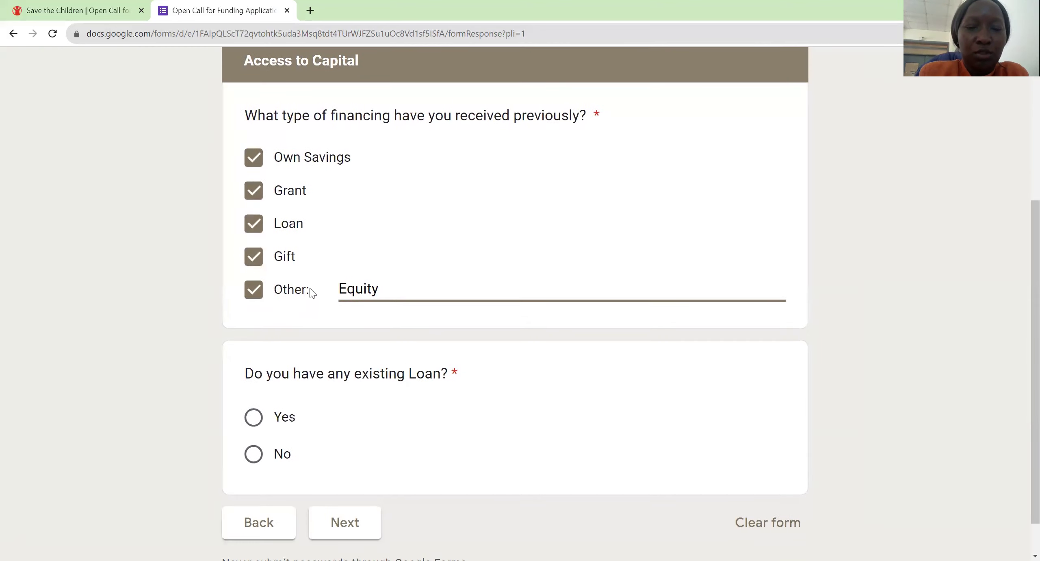
pyautogui.hotkey('shift', 'Tab')
pyautogui.hotkey('shift', 'Tab')
pyautogui.hotkey('shift', 'Tab')
pyautogui.hotkey('shift', 'Tab')
pyautogui.hotkey('shift', 'Tab')
pyautogui.press('space')
pyautogui.press('Tab')
pyautogui.press('space')
pyautogui.press('Tab')
pyautogui.press('space')
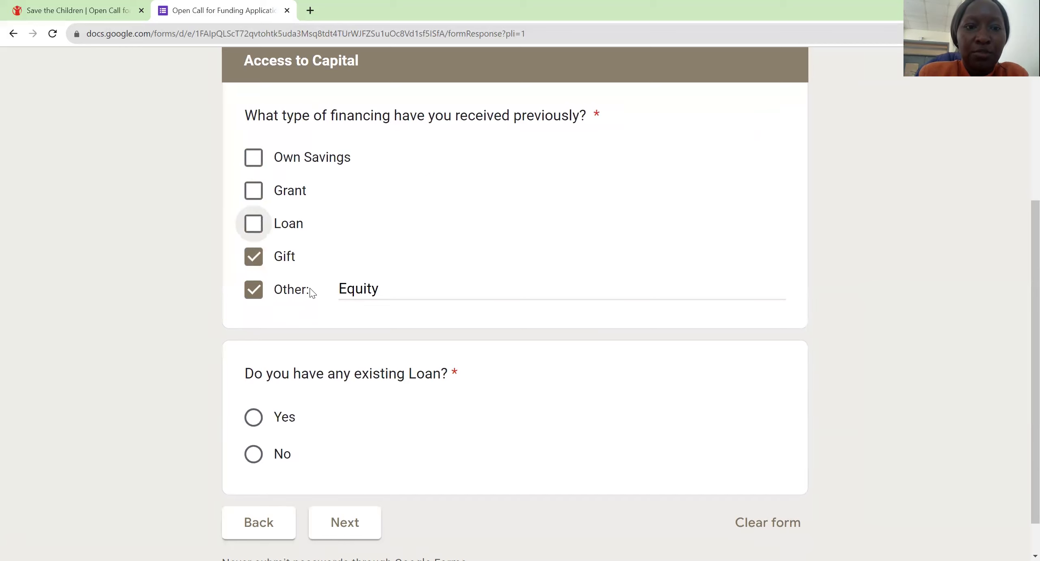
pyautogui.press('Tab')
pyautogui.press('space')
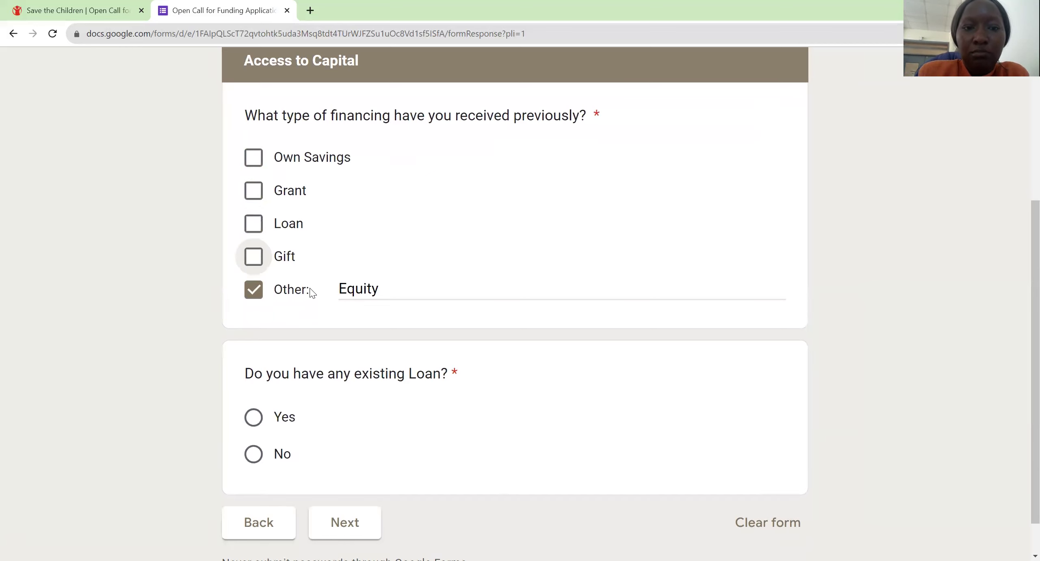
# Step: Re-tick Grant so only Grant and Other (Equity) remain selected
pyautogui.hotkey('shift', 'Tab')
pyautogui.hotkey('shift', 'Tab')
pyautogui.press('space')
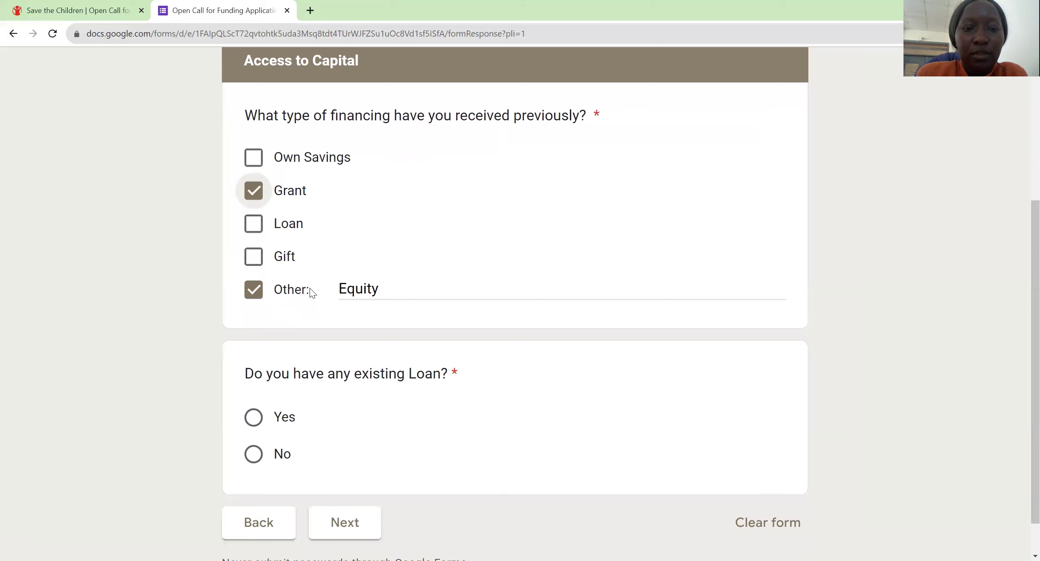
pyautogui.scroll(-2, 311, 293)
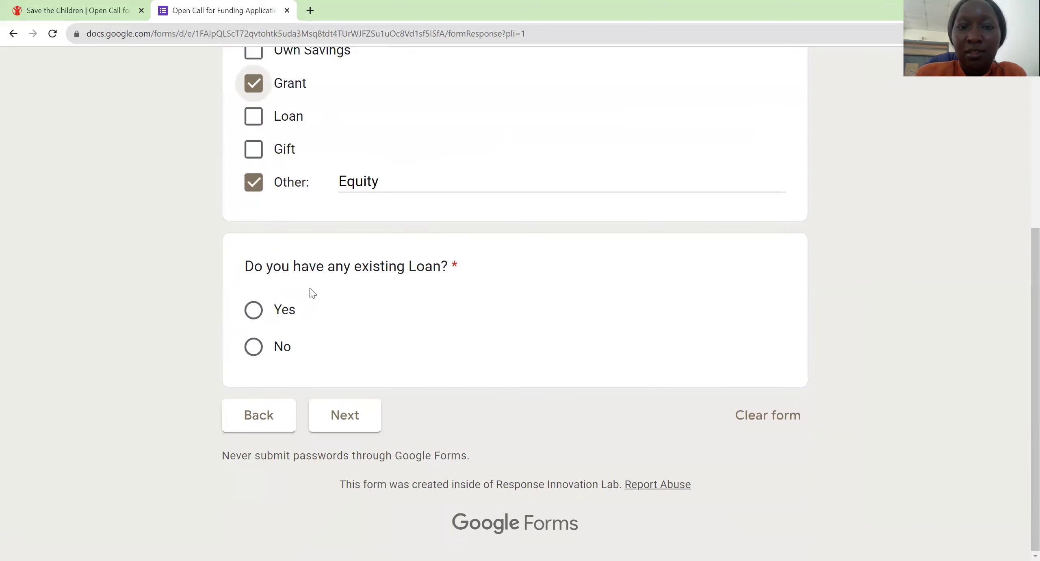
pyautogui.scroll(1, 311, 293)
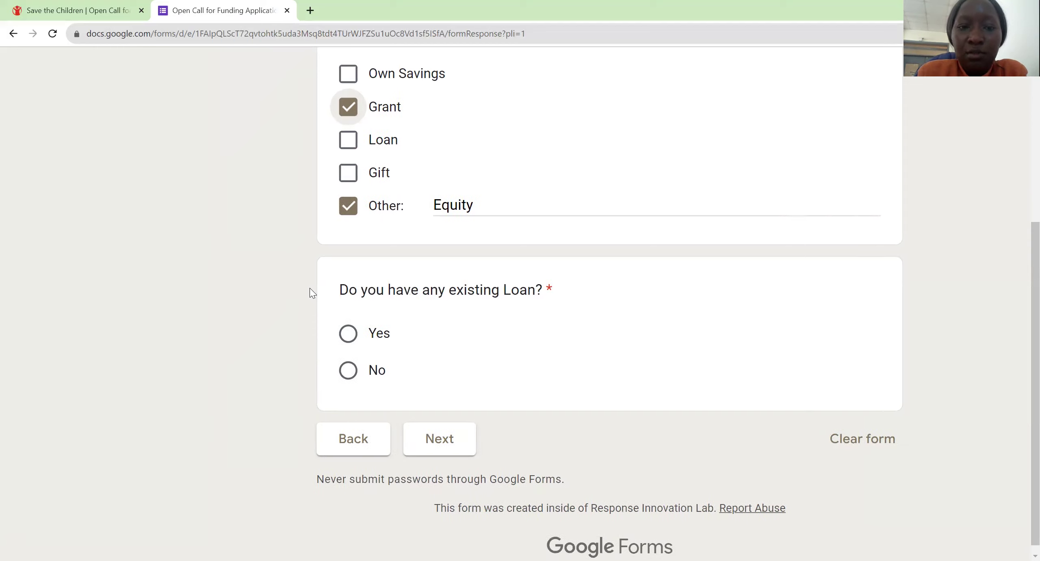
# Step: Answer Yes to 'Do you have any existing Loan?' and continue to the Sales and Financials page
pyautogui.press('Tab')
pyautogui.press('Tab')
pyautogui.press('Tab')
pyautogui.press('Tab')
pyautogui.press('Tab')
pyautogui.press('space')
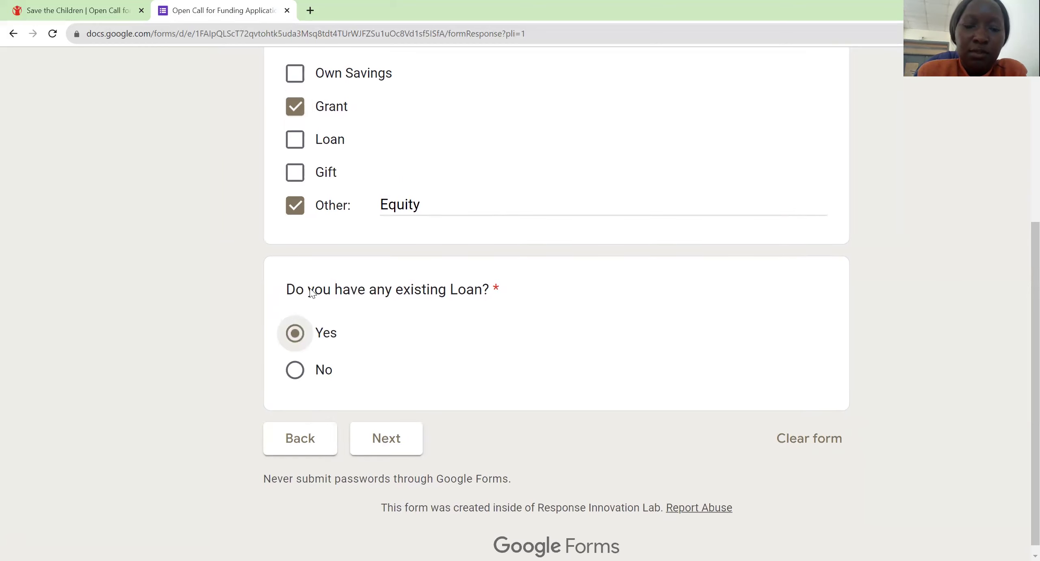
pyautogui.press('Down')
pyautogui.press('Up')
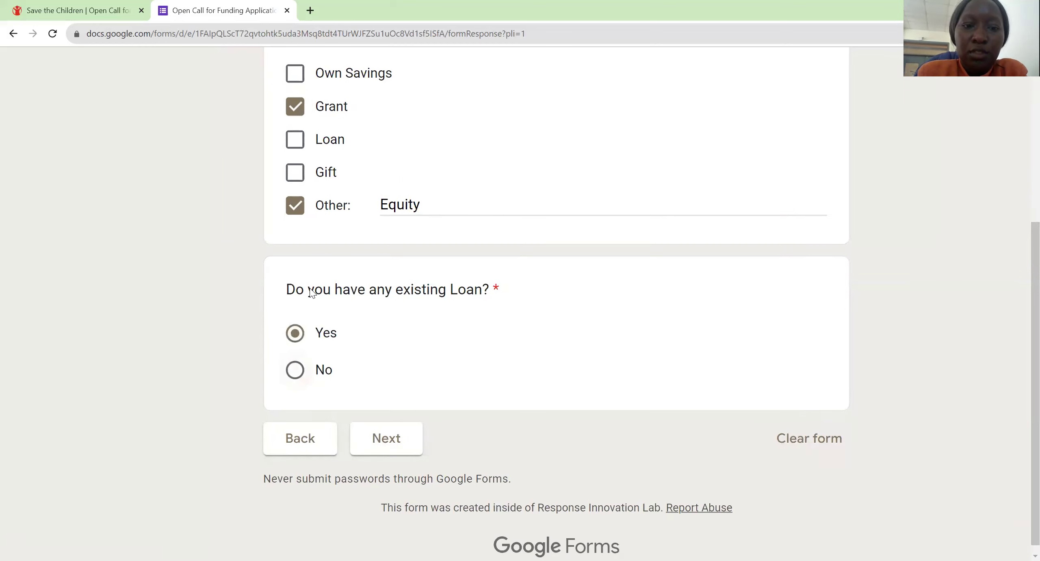
pyautogui.press('Down')
pyautogui.press('Up')
pyautogui.press('Down')
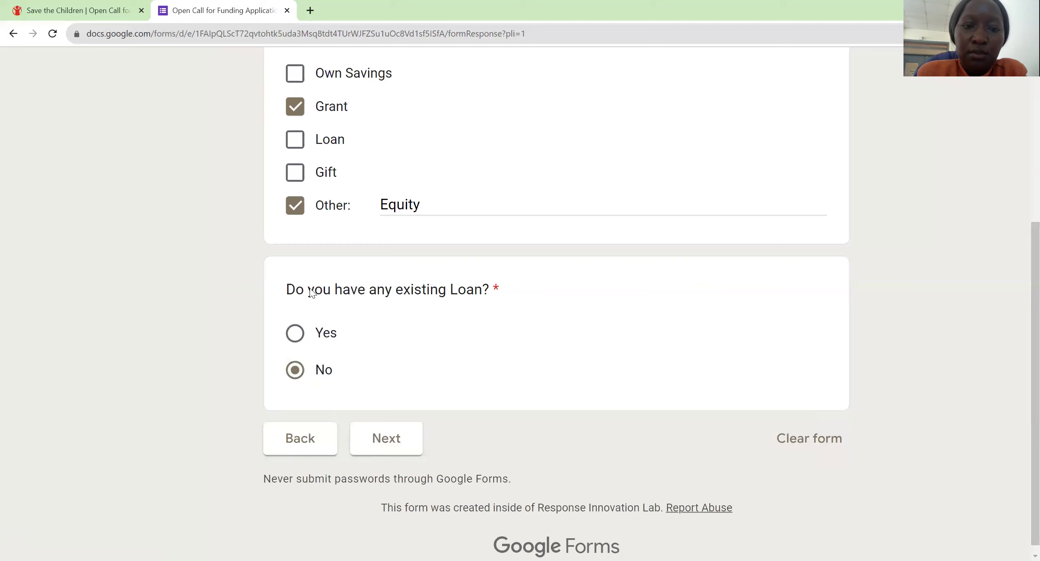
pyautogui.press('Up')
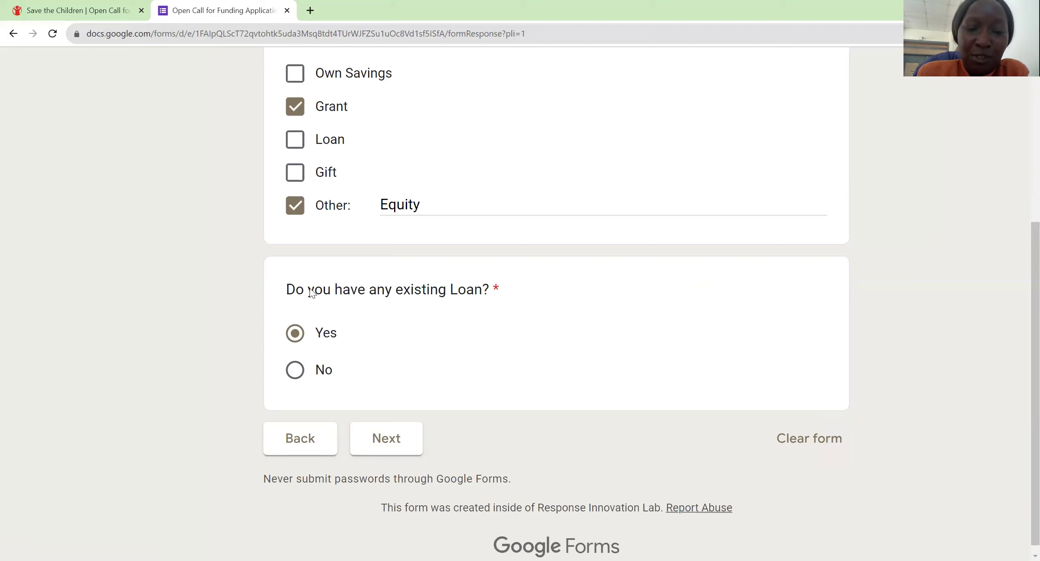
pyautogui.press('Return')
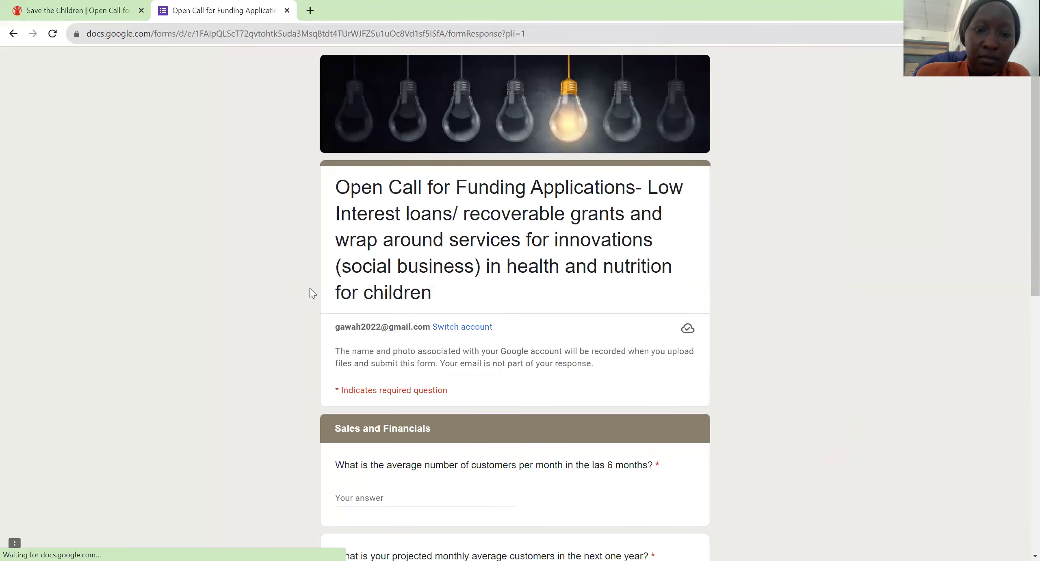
# Step: Enter 100 average monthly customers and 300 projected monthly customers
pyautogui.scroll(-3, 311, 291)
pyautogui.scroll(-2, 309, 288)
pyautogui.press('Tab')
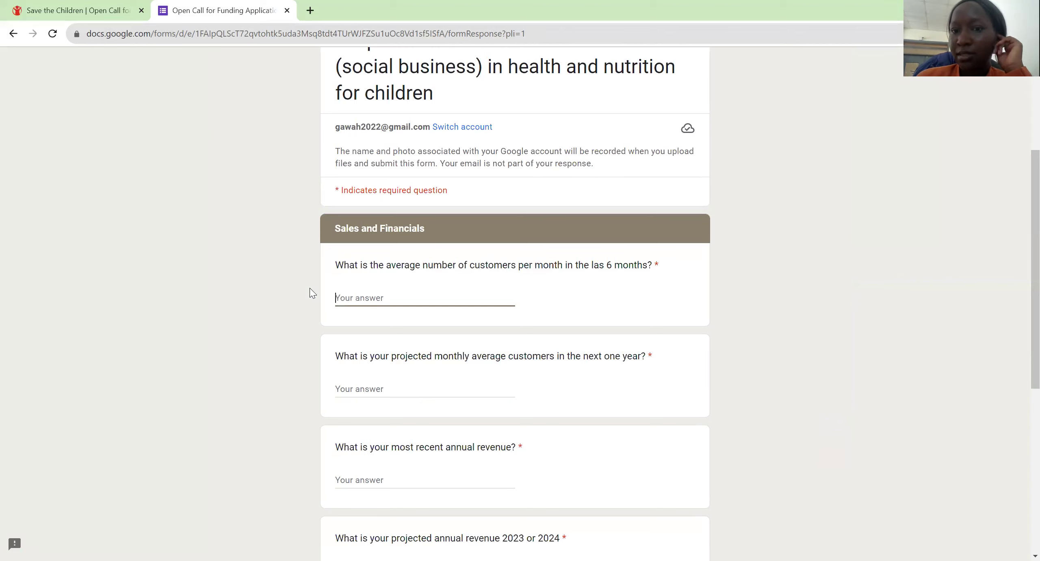
pyautogui.write('100')
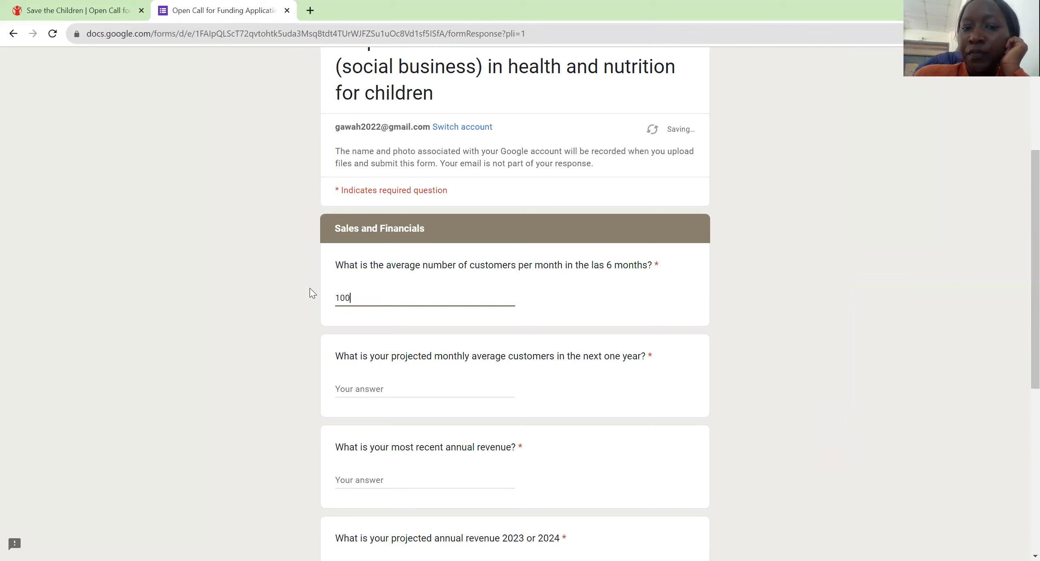
pyautogui.press('Tab')
pyautogui.scroll(-3, 309, 287)
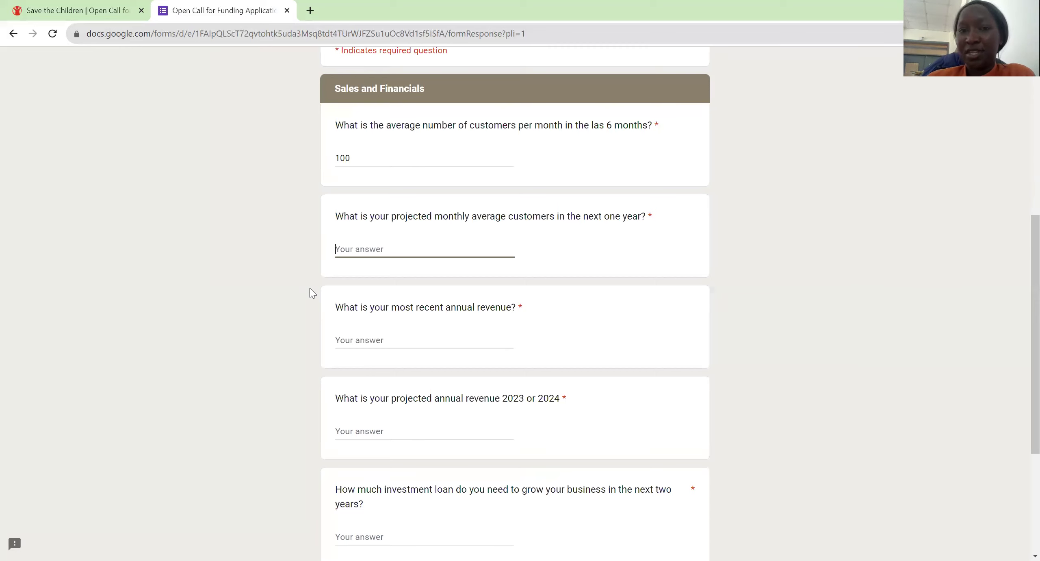
pyautogui.write('300')
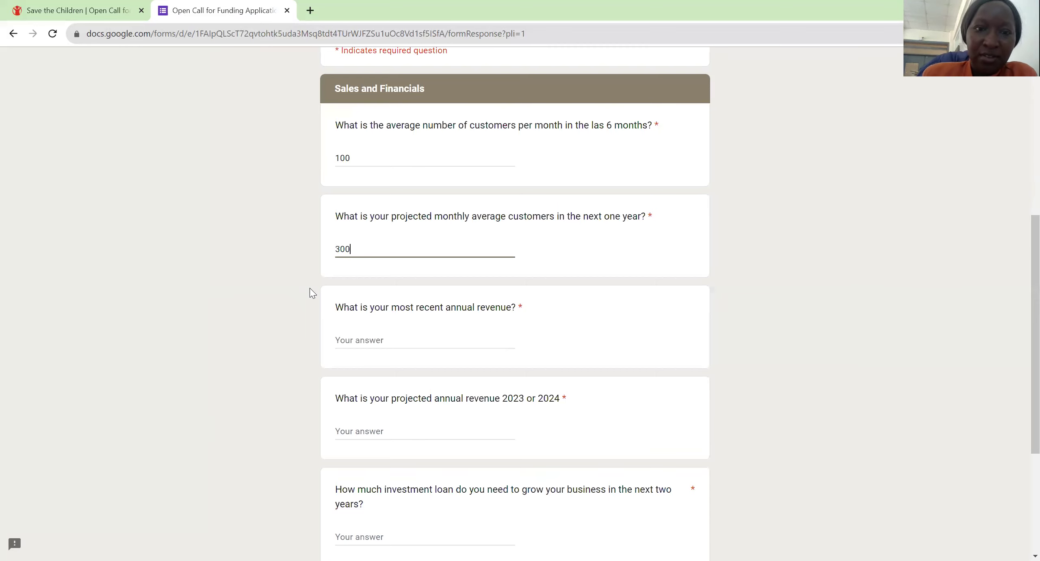
# Step: Enter annual revenue 30,000,000, projected revenue 60,000,000 and an investment loan of 180,000,000
pyautogui.press('Tab')
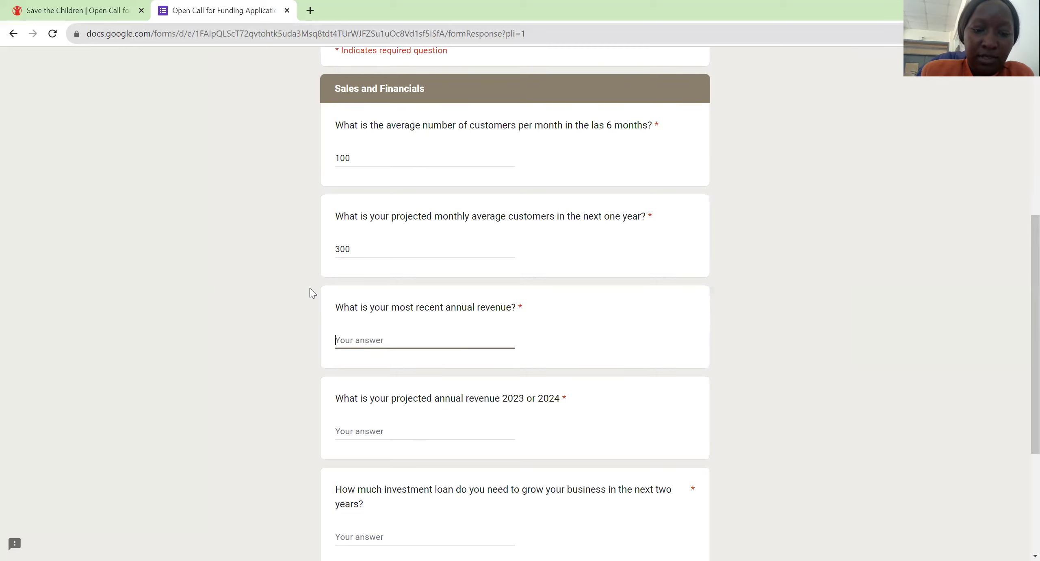
pyautogui.write('30,000,000')
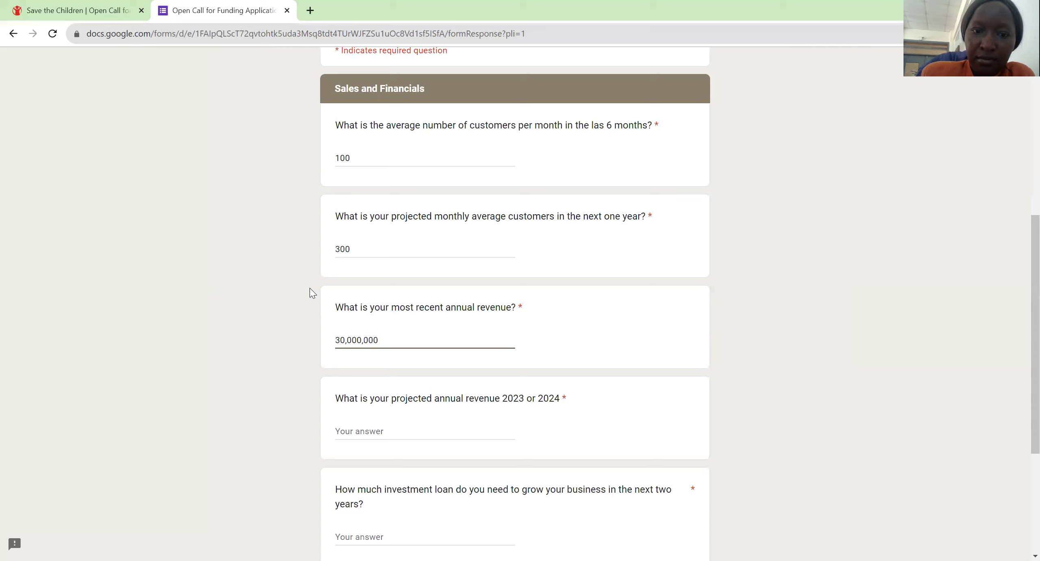
pyautogui.press('Tab')
pyautogui.scroll(-3, 310, 291)
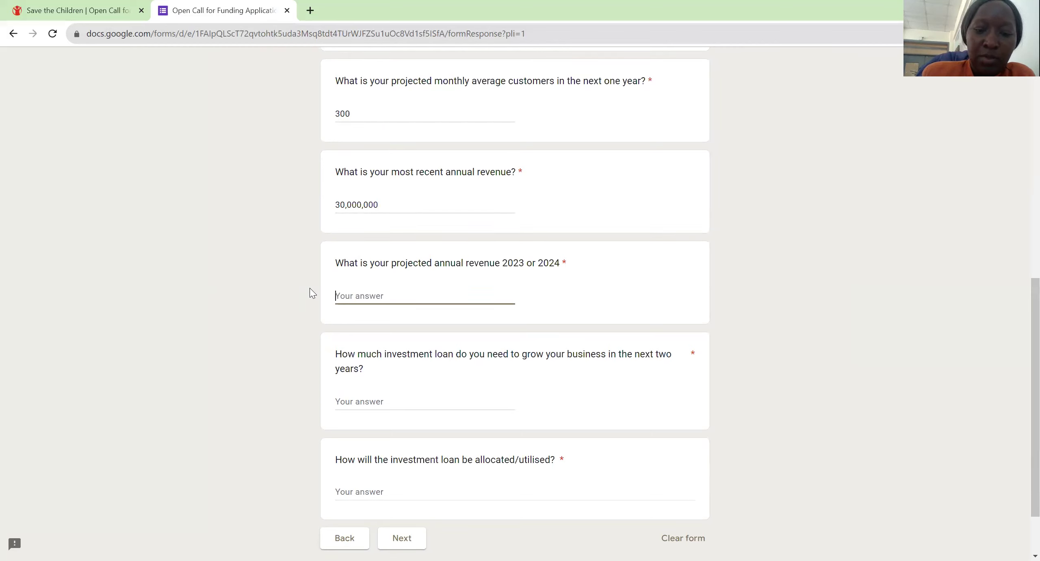
pyautogui.write('0')
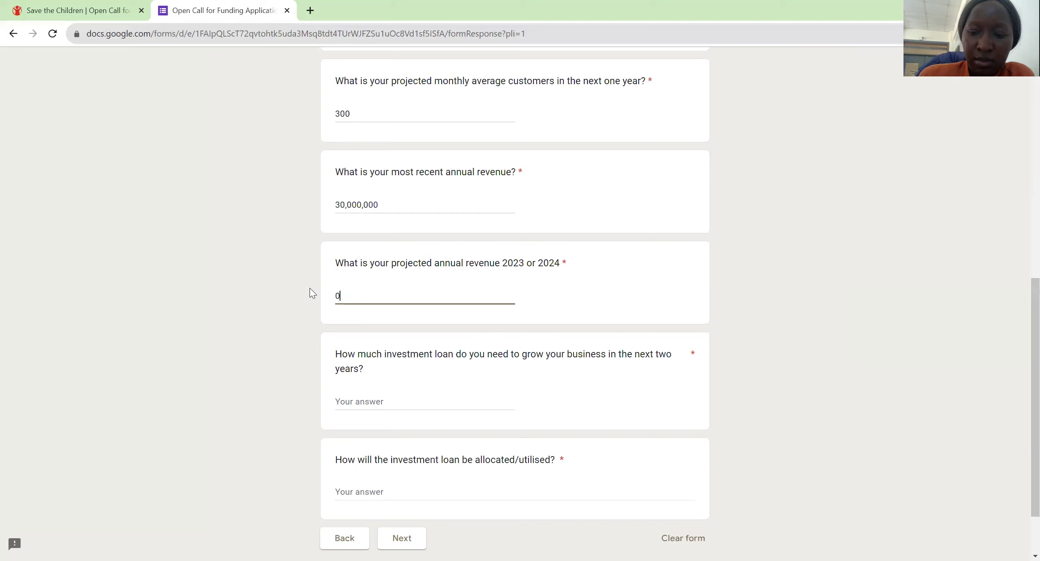
pyautogui.press('BackSpace')
pyautogui.write('60,')
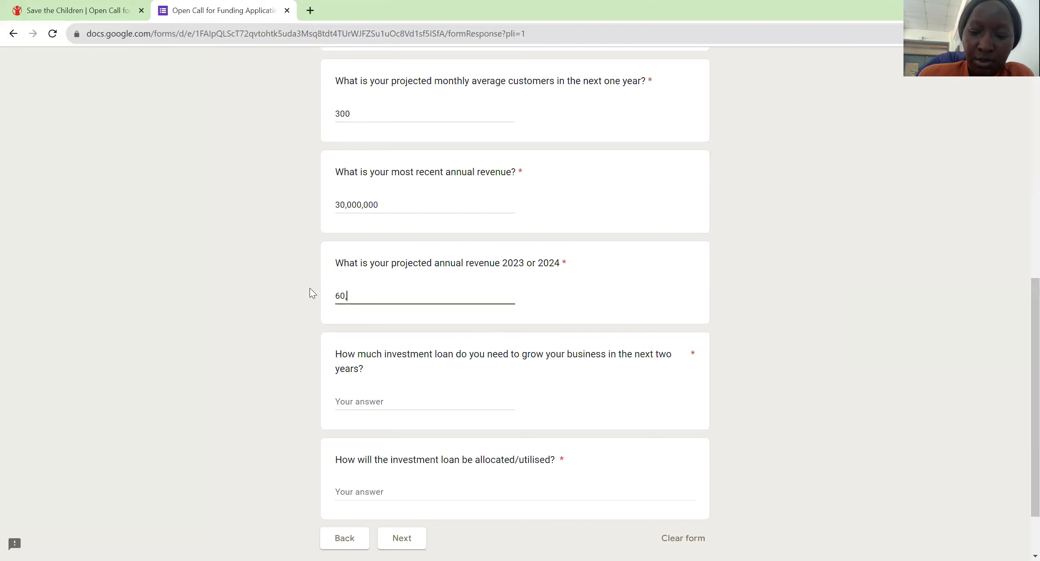
pyautogui.write('000,000')
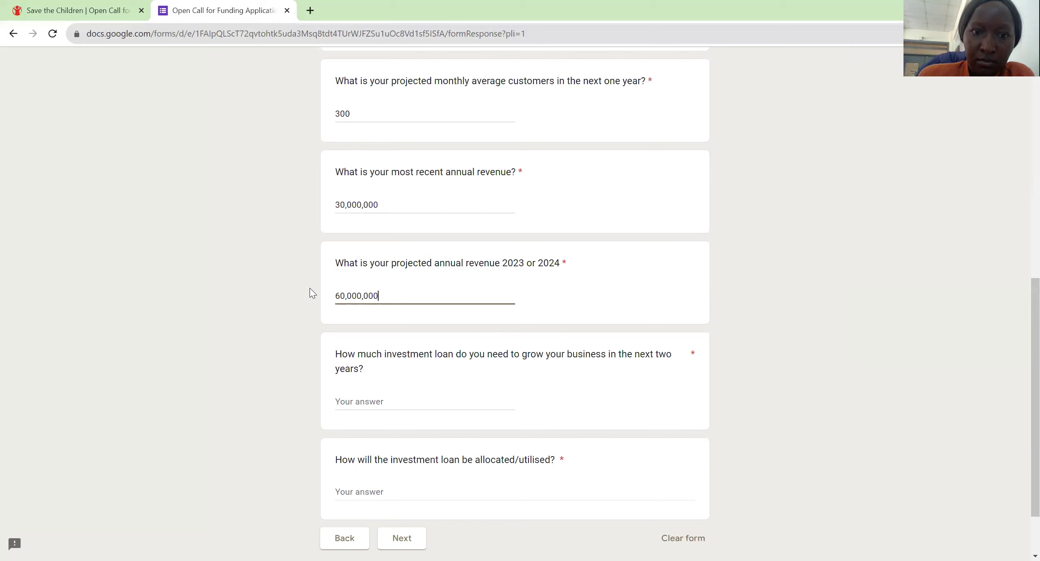
pyautogui.press('Tab')
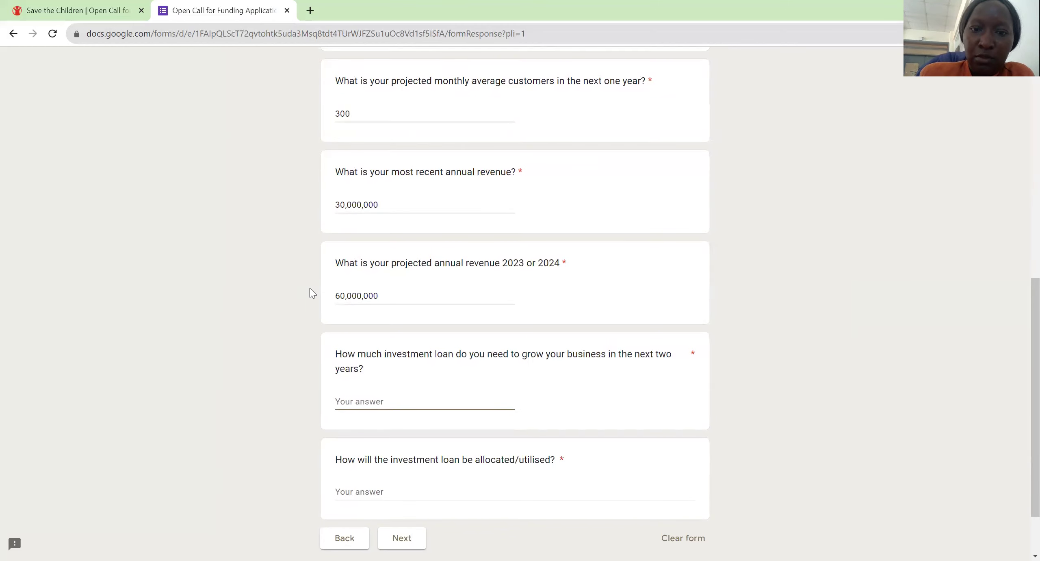
pyautogui.scroll(-2, 310, 287)
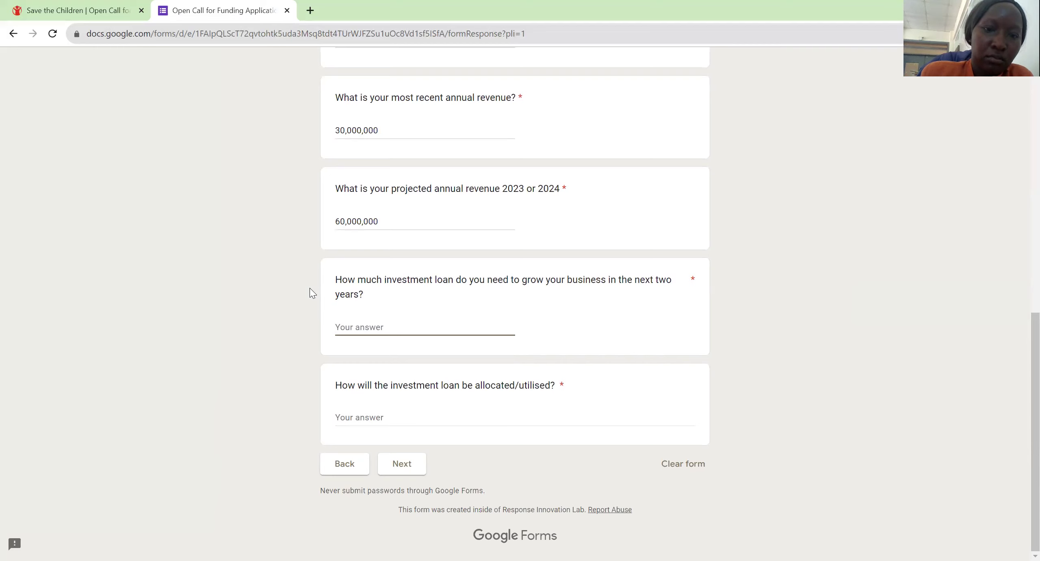
pyautogui.write('1')
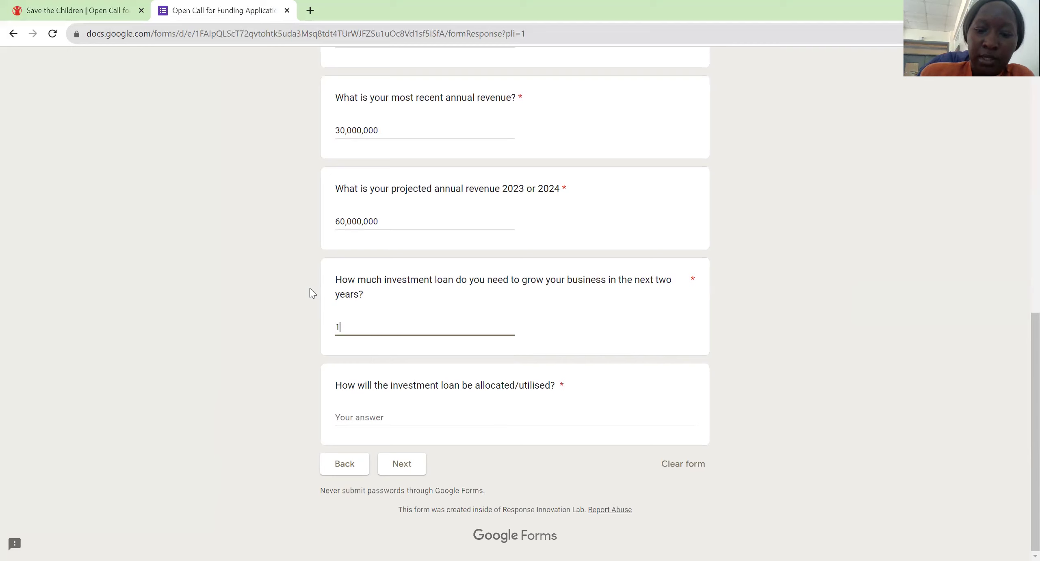
pyautogui.write('80,0')
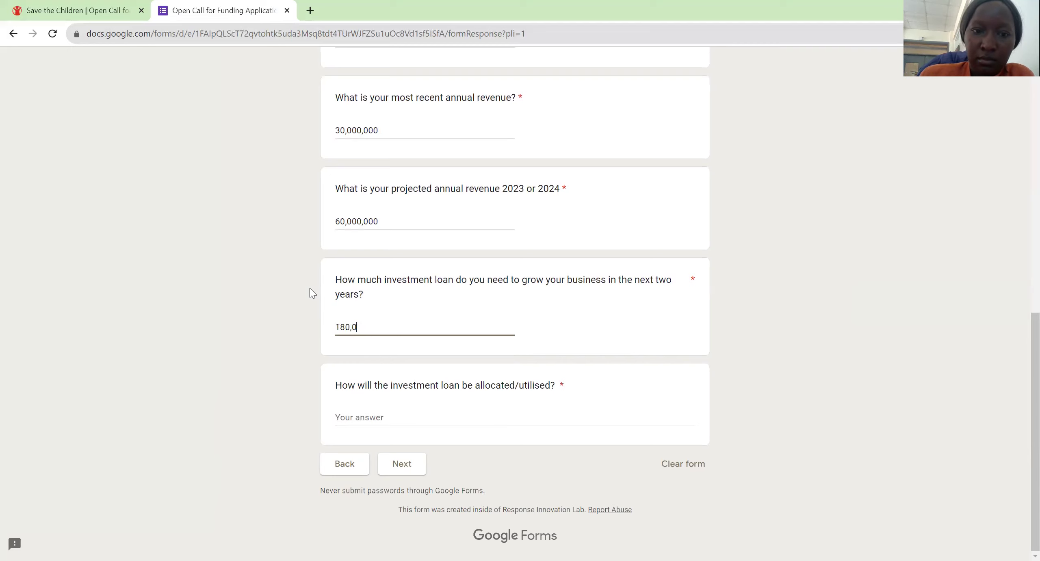
pyautogui.write('00,000')
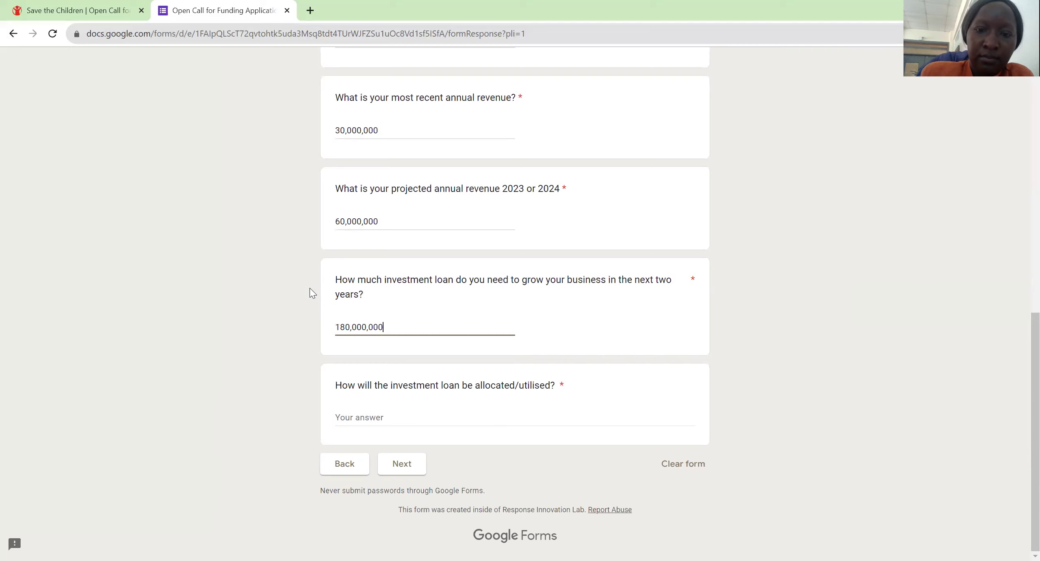
# Step: Describe the loan allocation: purchase equipment, export market search, improving packaging, research, hire more staff
pyautogui.press('Tab')
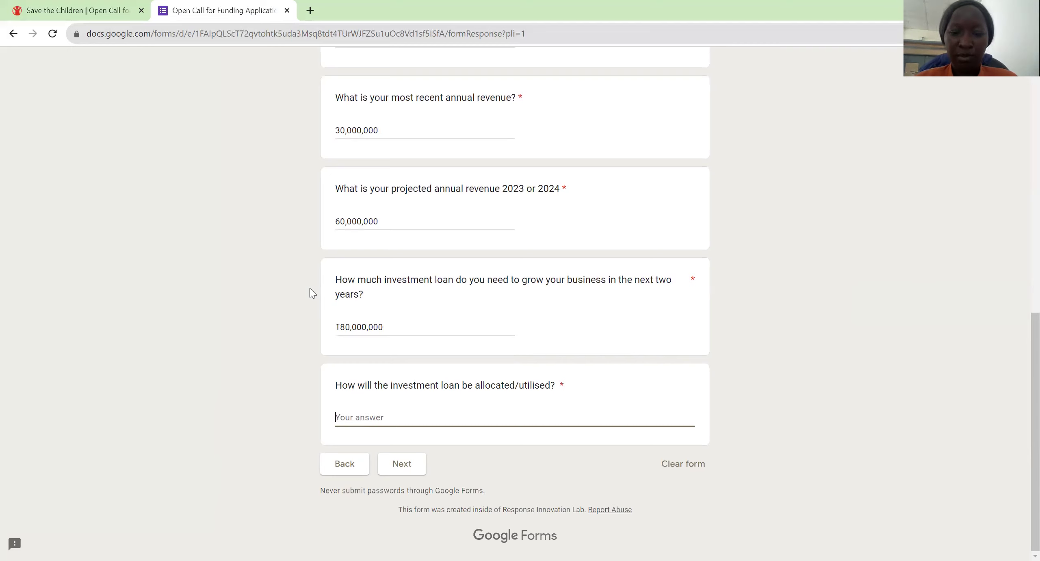
pyautogui.write('Pr')
pyautogui.press('BackSpace')
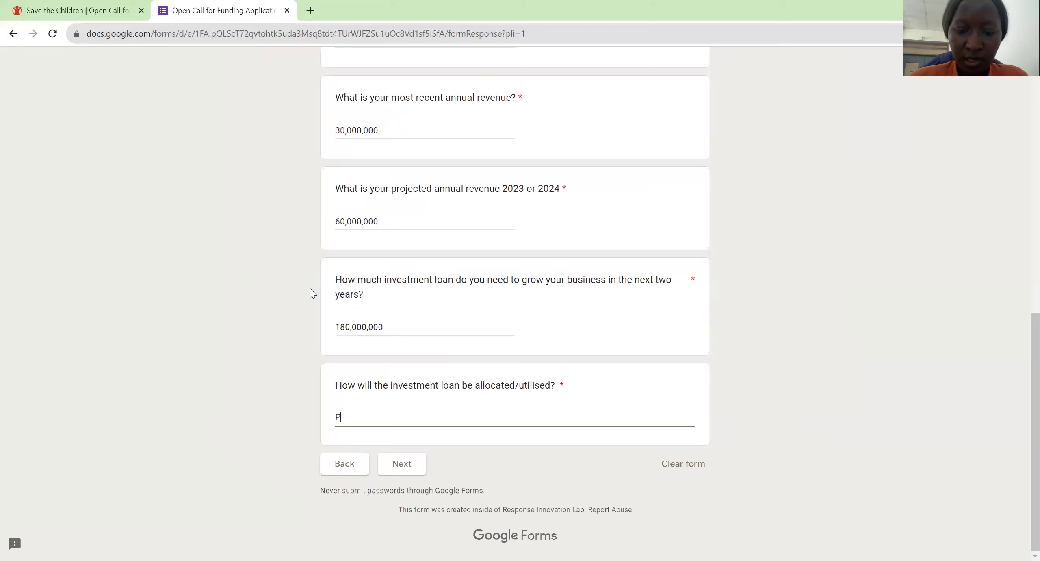
pyautogui.write('urchose')
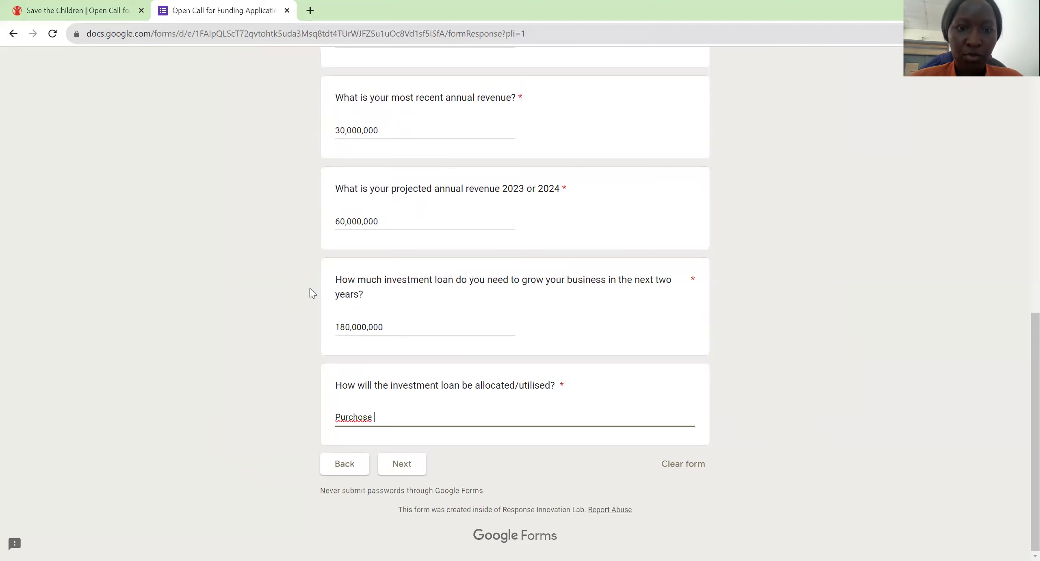
pyautogui.press('BackSpace')
pyautogui.press('BackSpace')
pyautogui.press('BackSpace')
pyautogui.press('BackSpace')
pyautogui.write('as')
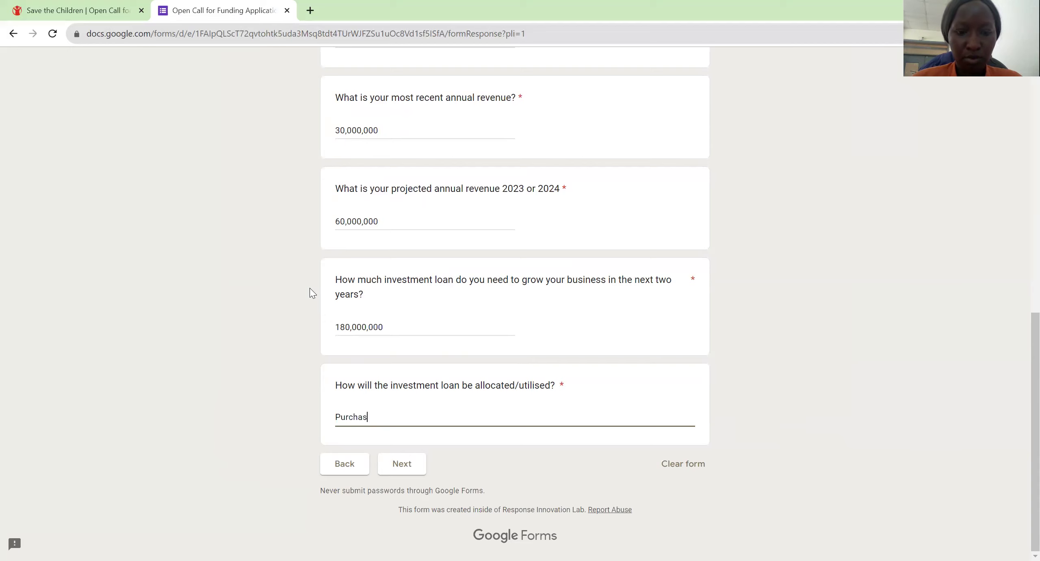
pyautogui.write('e')
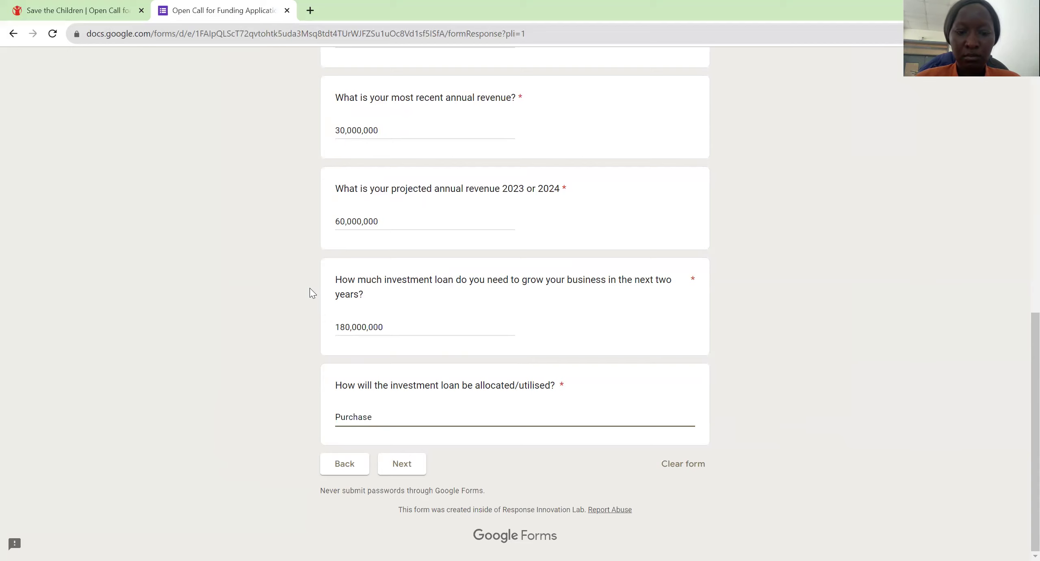
pyautogui.write(' euipm')
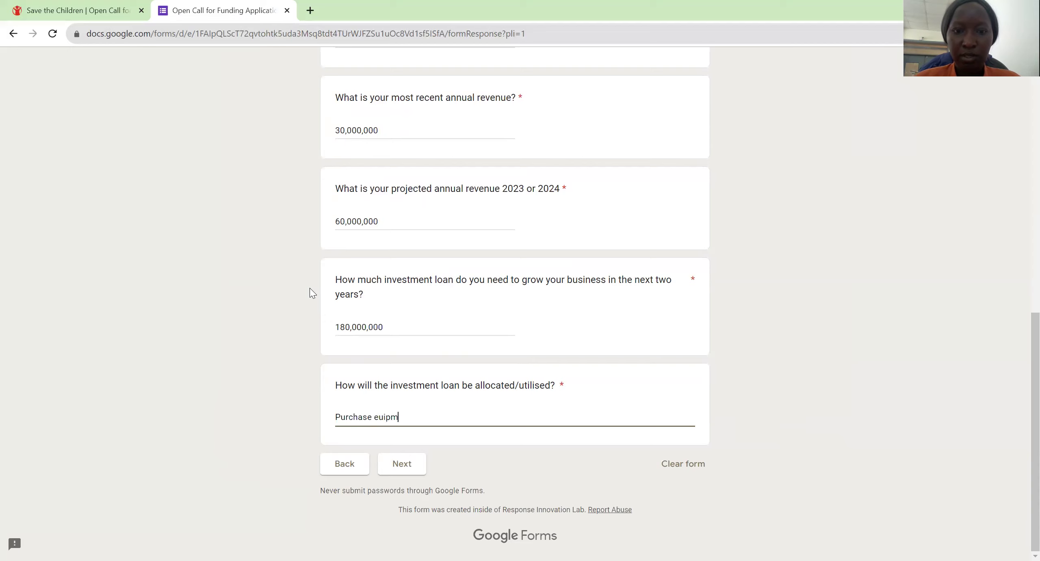
pyautogui.write('ent')
pyautogui.press('BackSpace')
pyautogui.press('BackSpace')
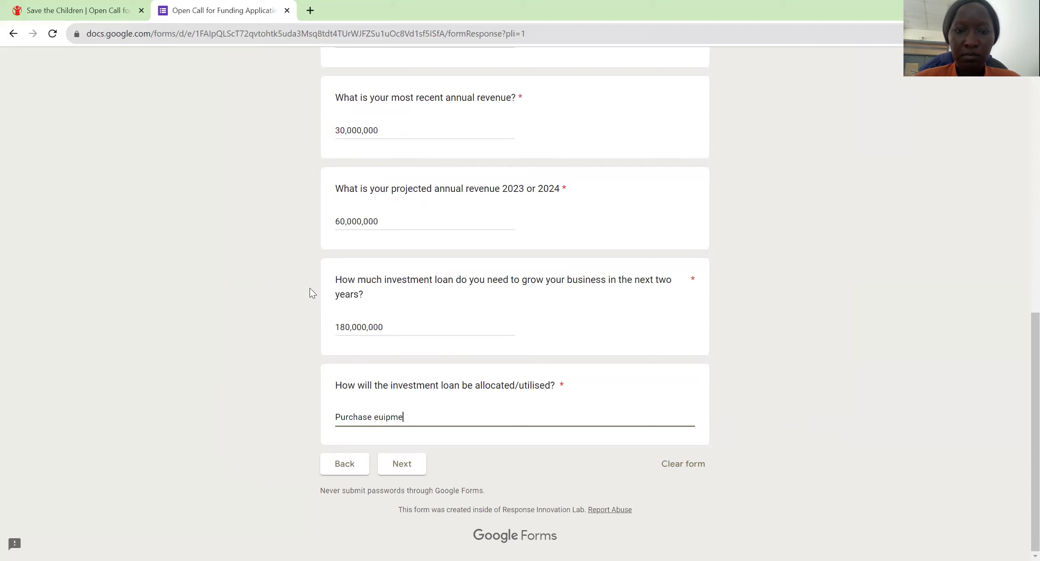
pyautogui.press('BackSpace')
pyautogui.press('BackSpace')
pyautogui.press('BackSpace')
pyautogui.press('BackSpace')
pyautogui.press('BackSpace')
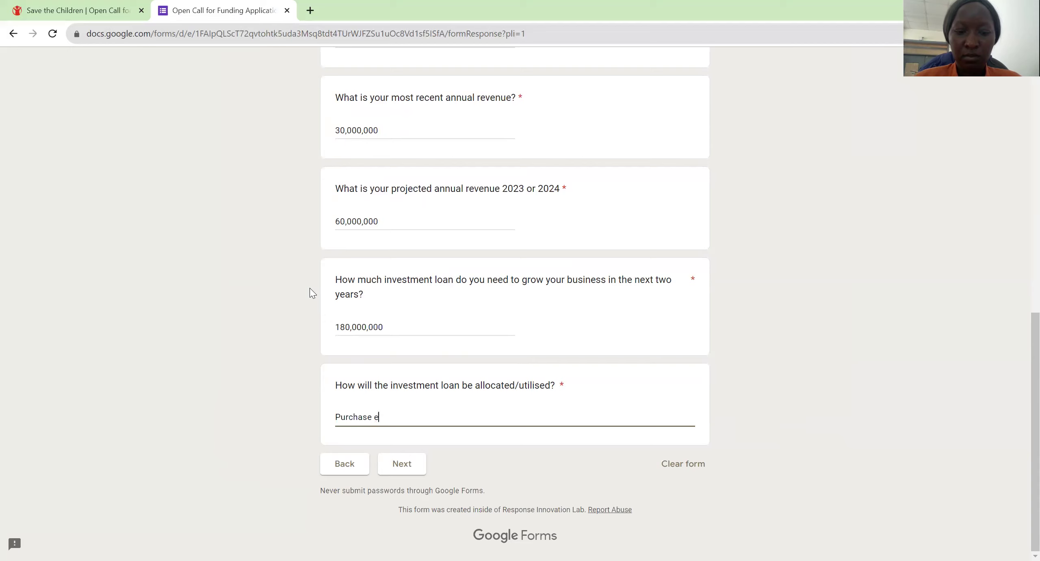
pyautogui.write('quiplent')
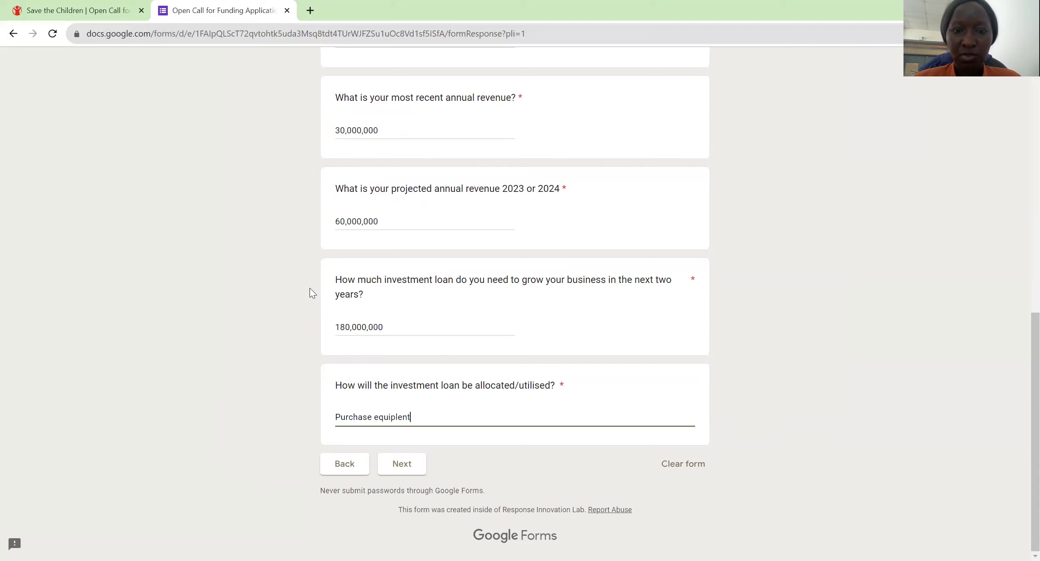
pyautogui.press('BackSpace')
pyautogui.press('BackSpace')
pyautogui.press('BackSpace')
pyautogui.press('BackSpace')
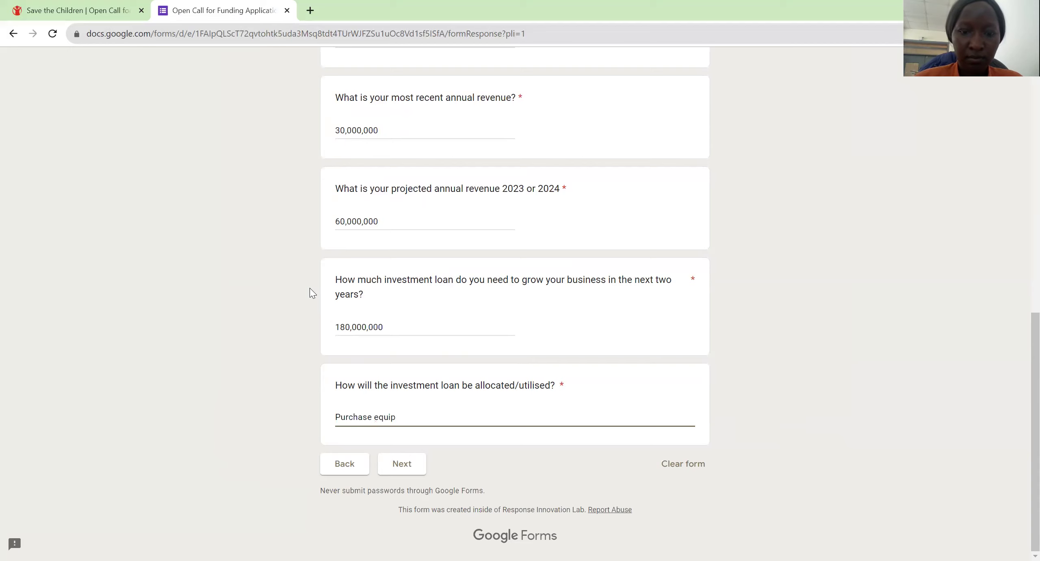
pyautogui.write('ment ,')
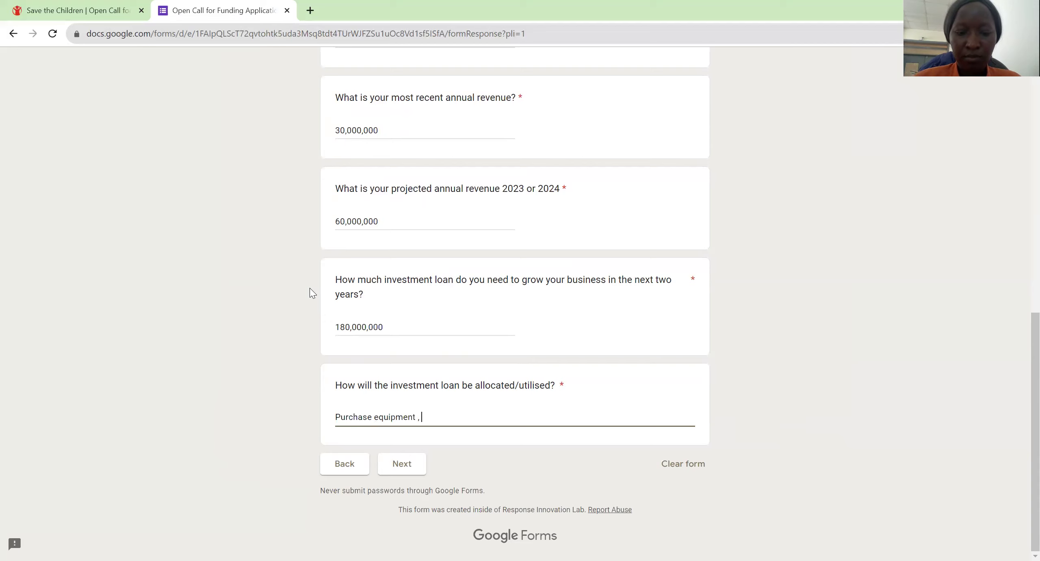
pyautogui.write(' ex')
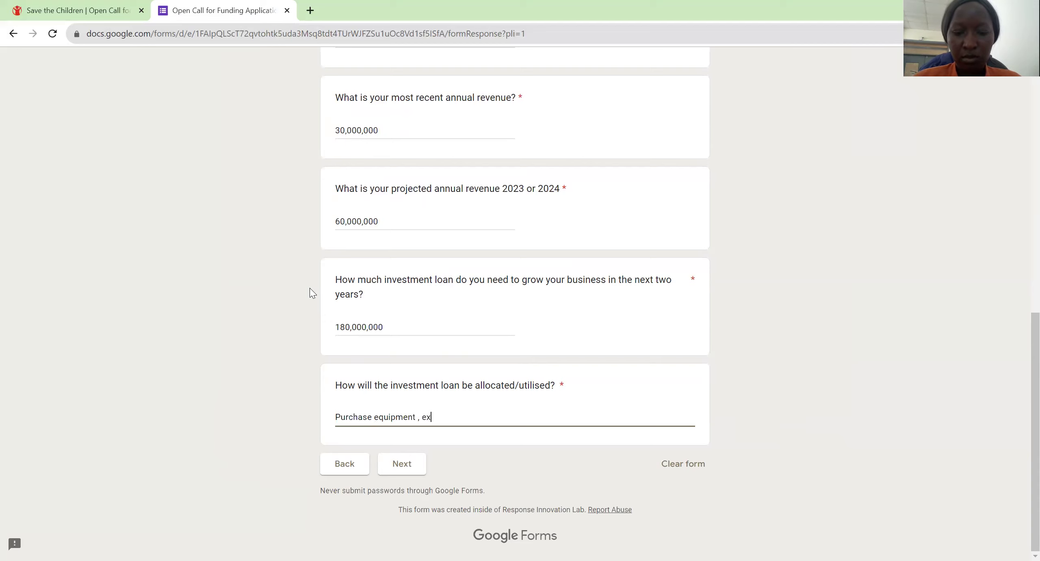
pyautogui.write('port market ')
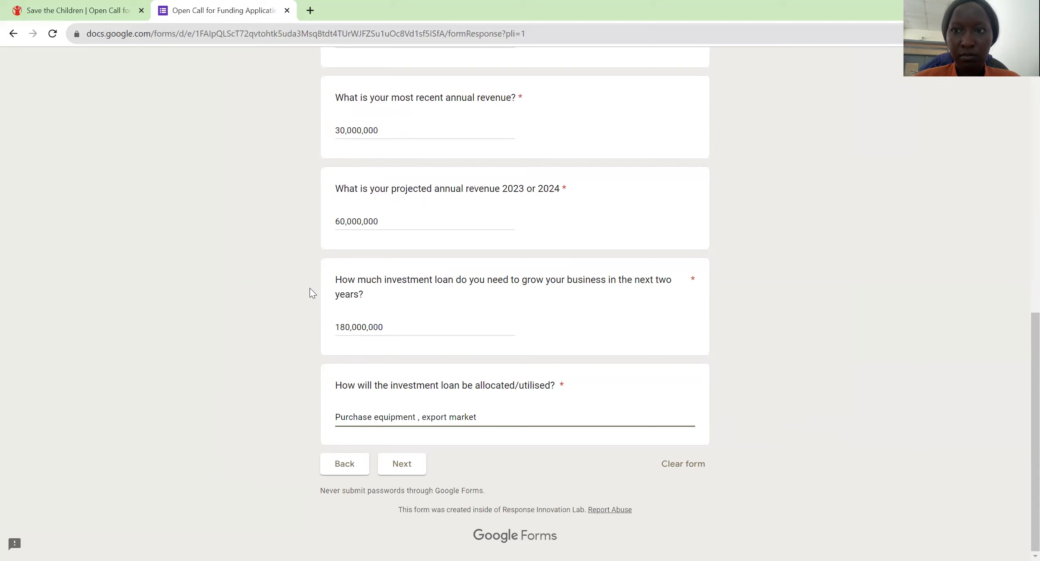
pyautogui.write('search ')
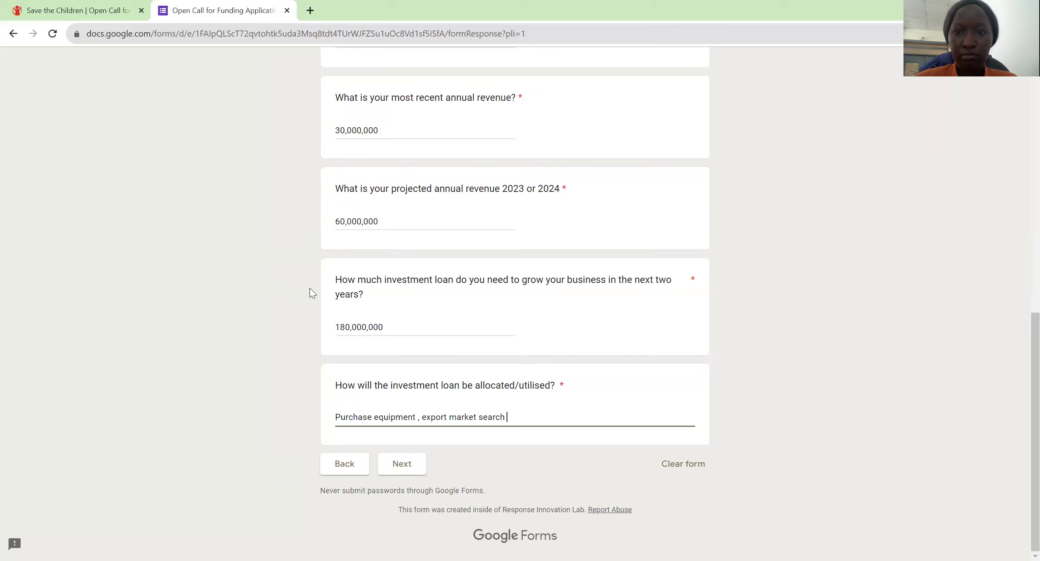
pyautogui.write(', ')
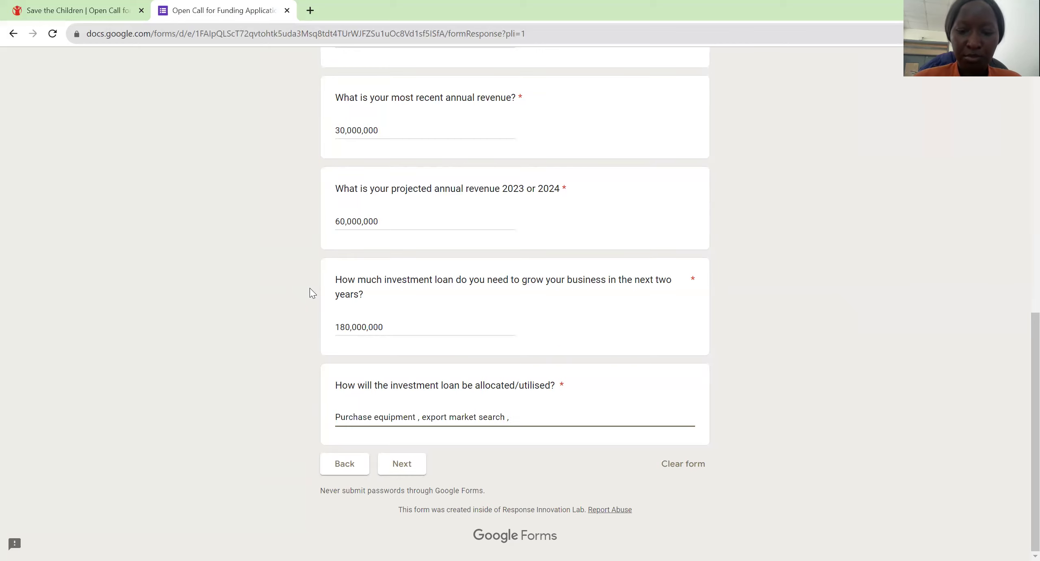
pyautogui.write('improving ')
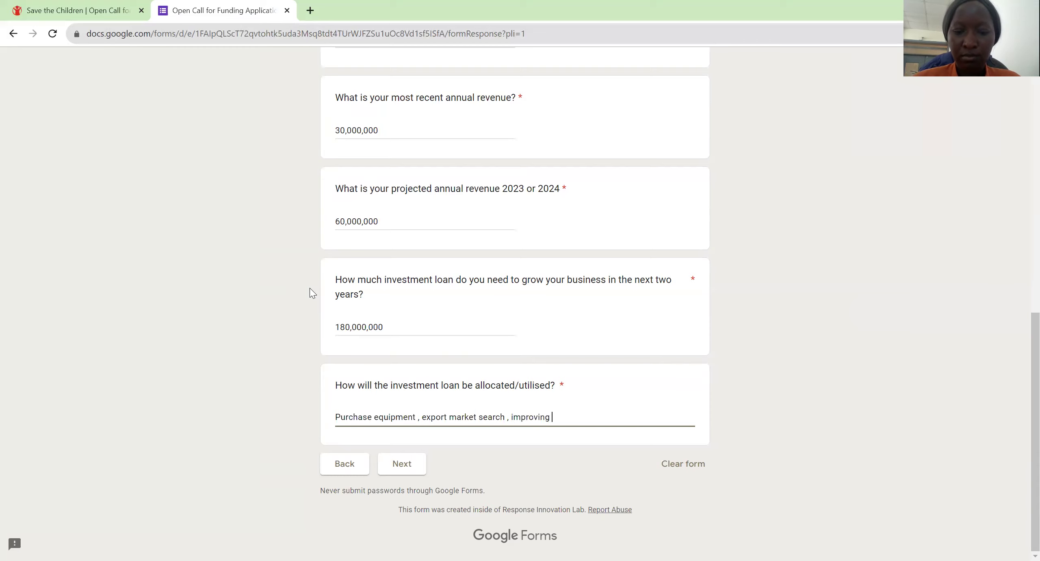
pyautogui.write('packagi')
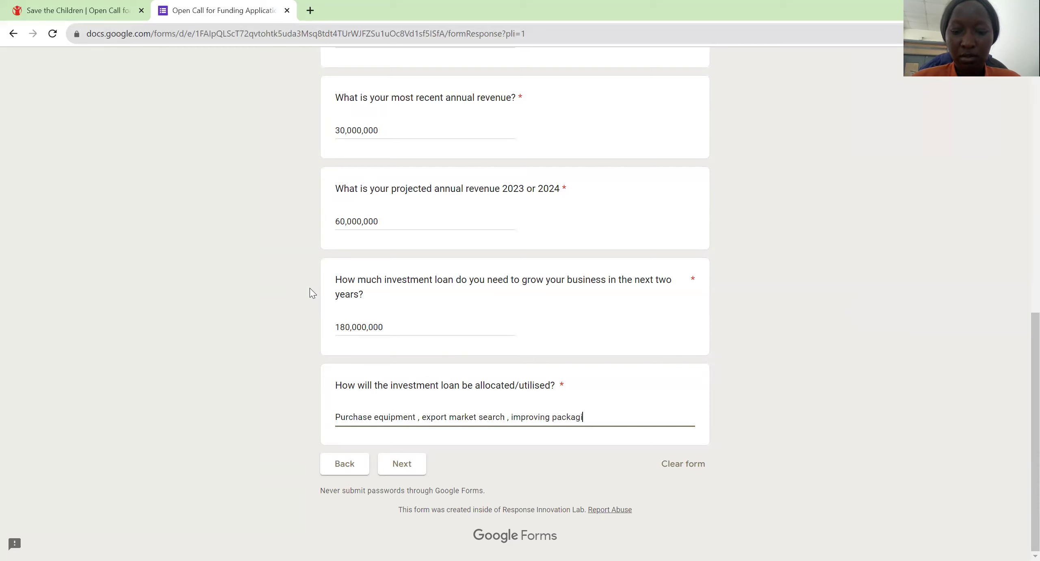
pyautogui.write('ng , research ,')
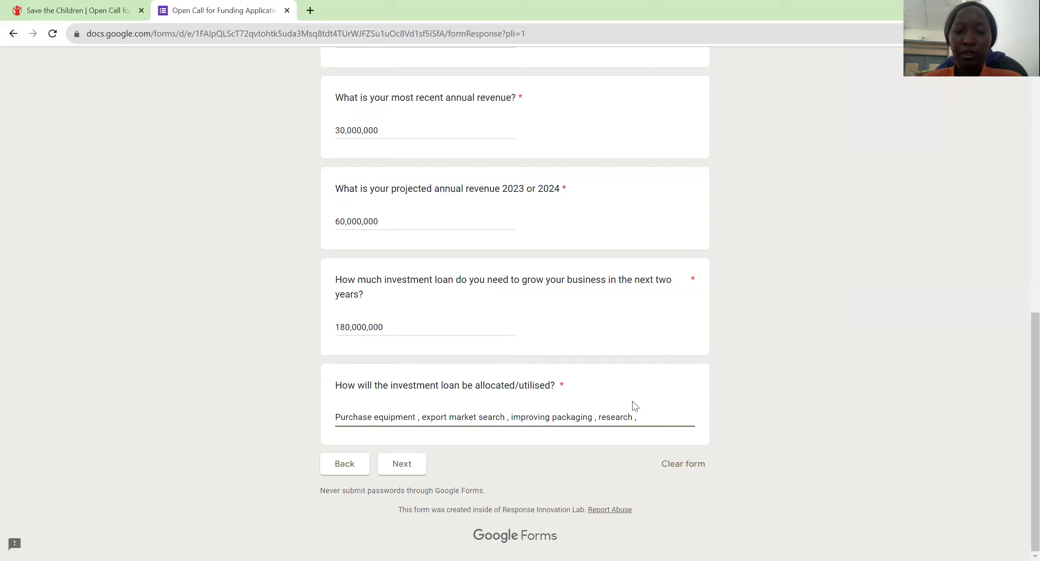
pyautogui.write('hire ')
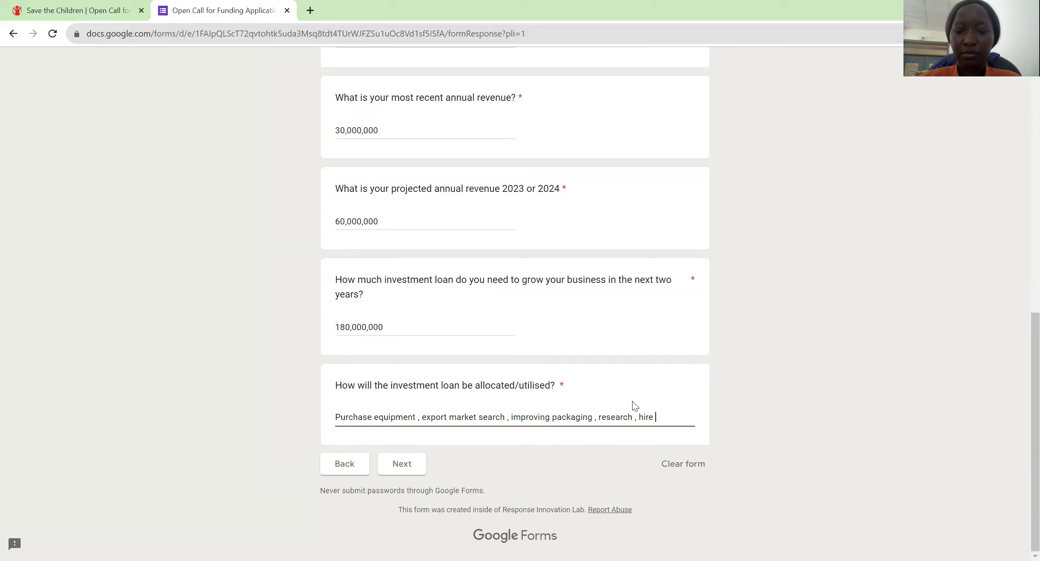
pyautogui.write('more staff')
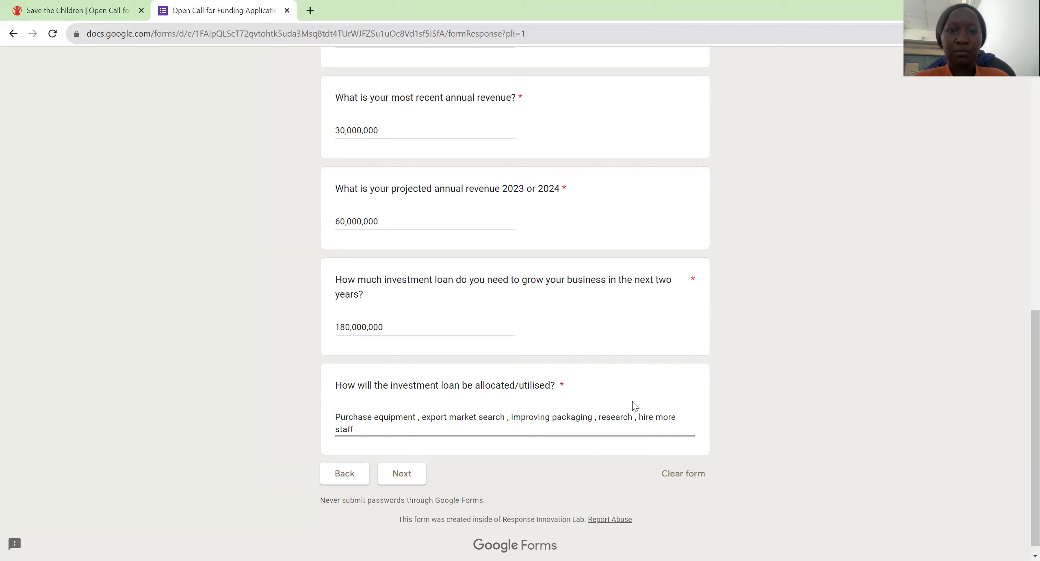
# Step: On the Scalability page, answer the scaling strategy with 'Franchising, create a network of sales agents'
pyautogui.press('Tab')
pyautogui.press('Tab')
pyautogui.press('Return')
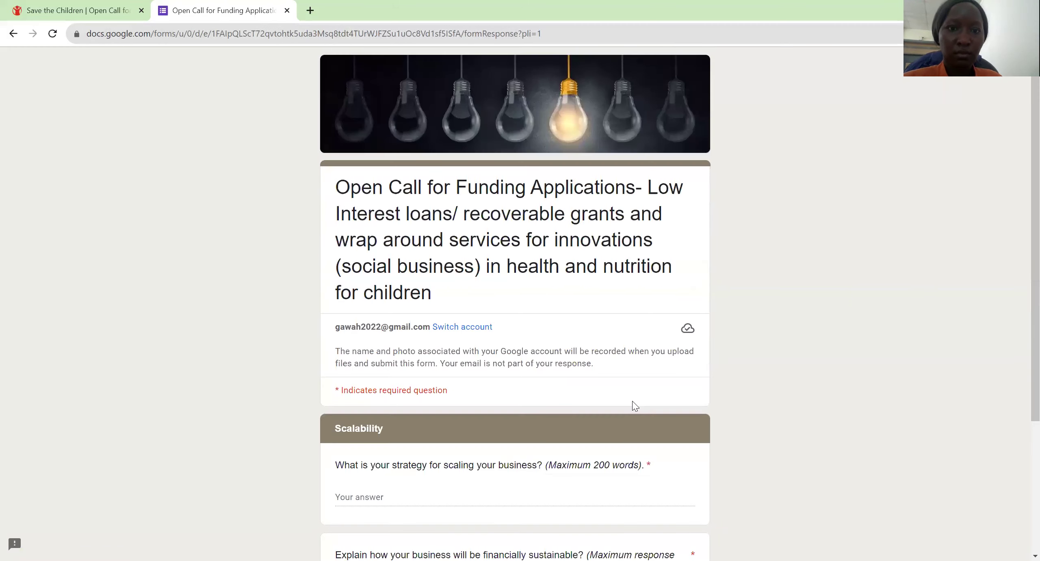
pyautogui.scroll(-4, 632, 401)
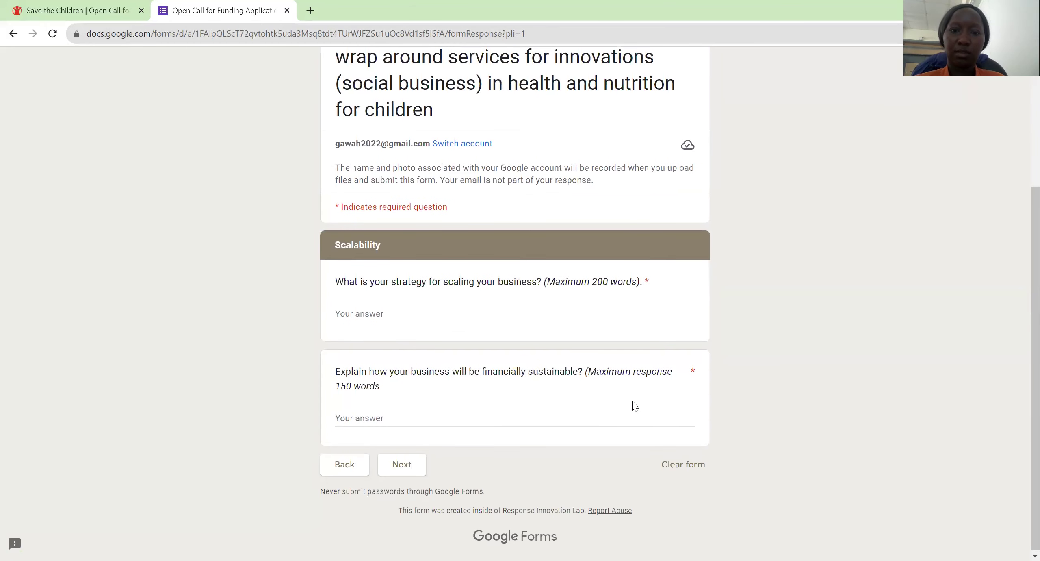
pyautogui.click(367, 311)
pyautogui.write('Fran')
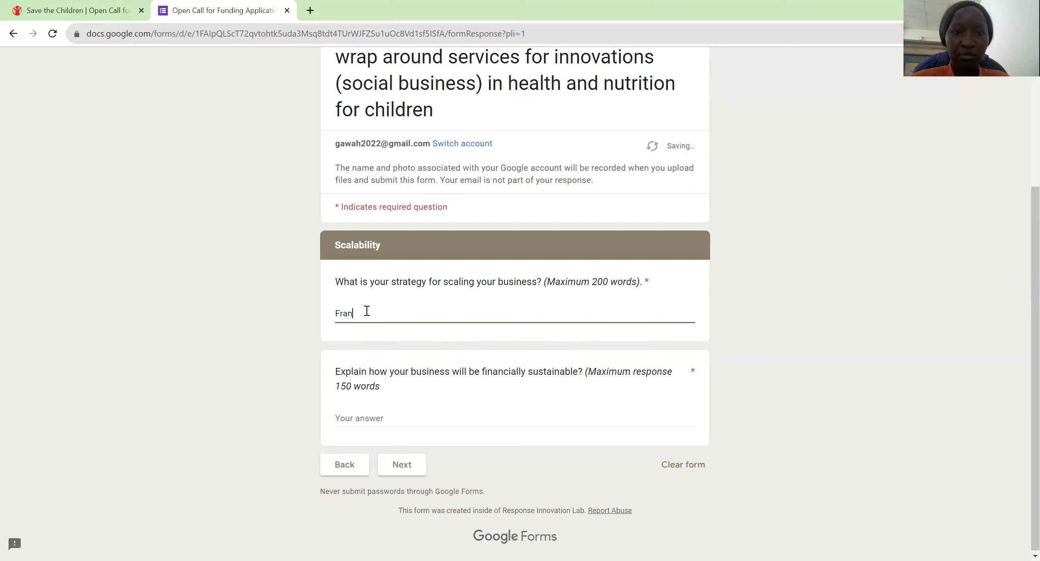
pyautogui.write('chising ,')
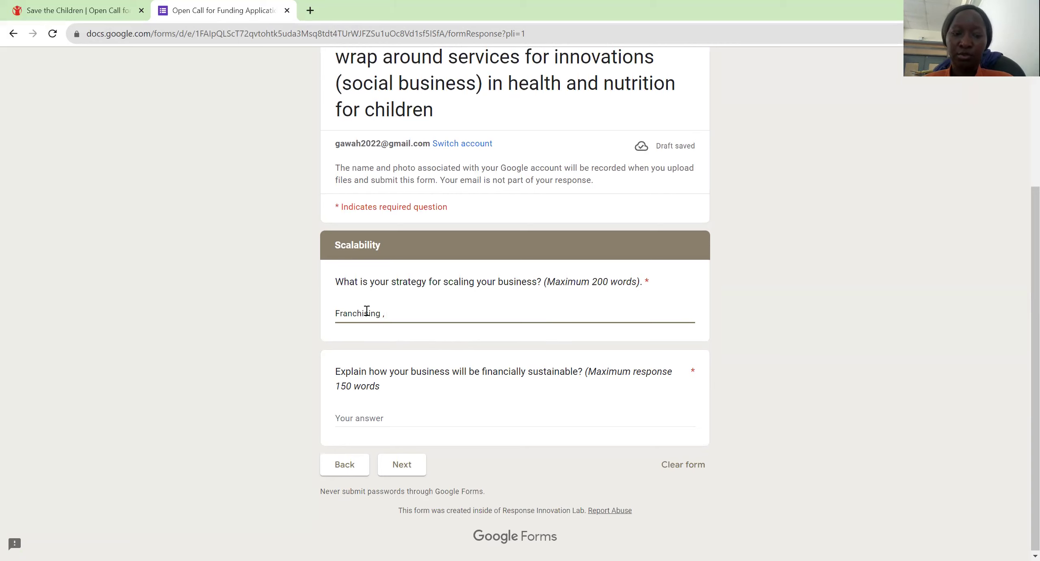
pyautogui.write('Cra')
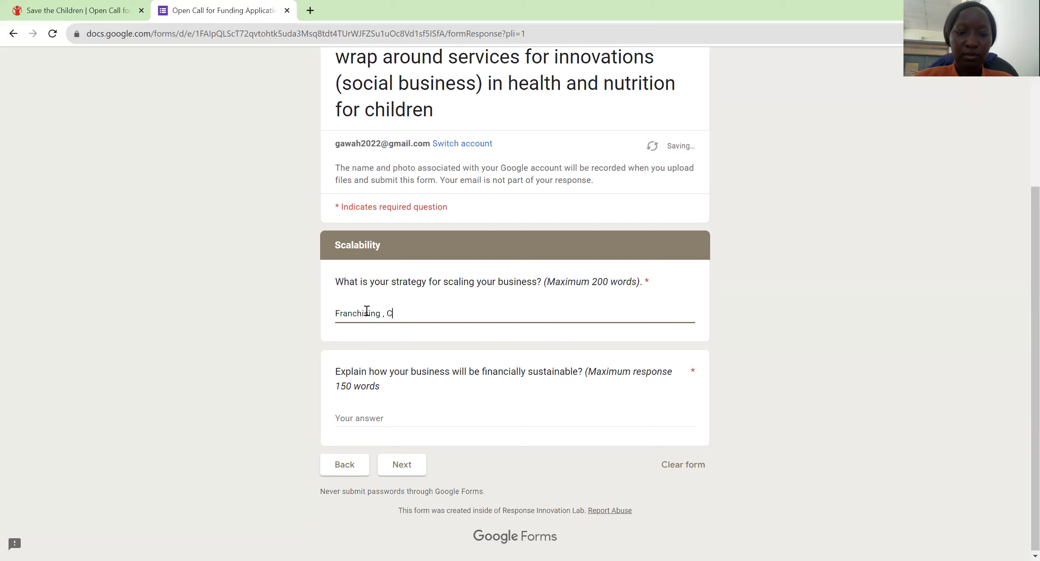
pyautogui.press('BackSpace')
pyautogui.press('BackSpace')
pyautogui.write('cr')
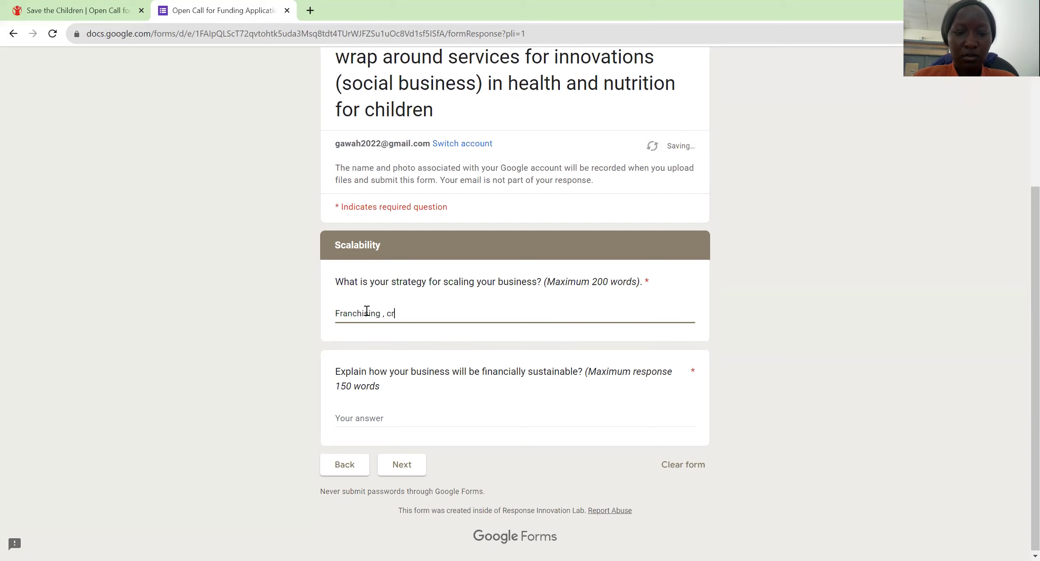
pyautogui.write('eate a netwr')
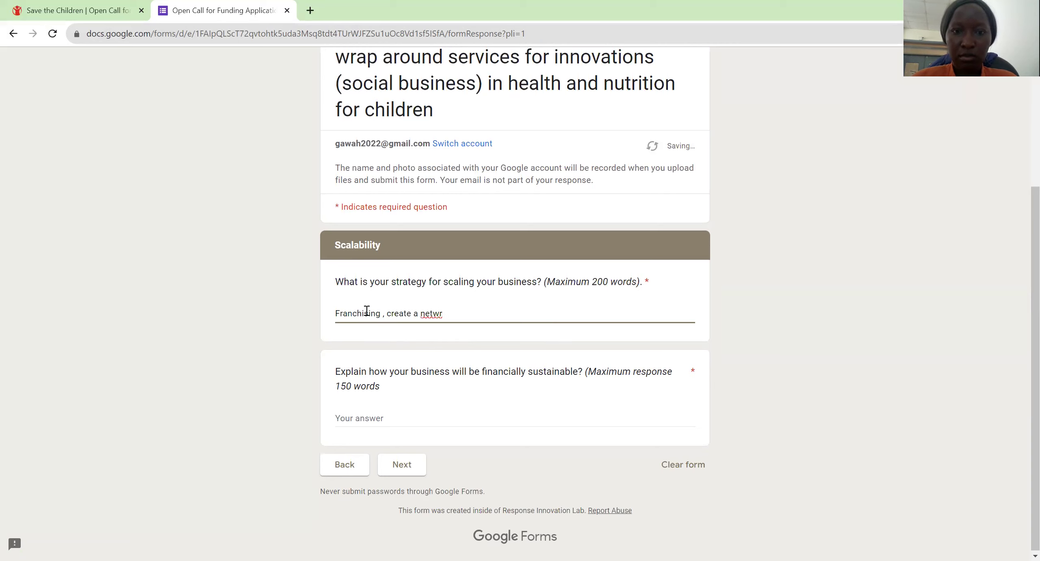
pyautogui.press('BackSpace')
pyautogui.write('ork ')
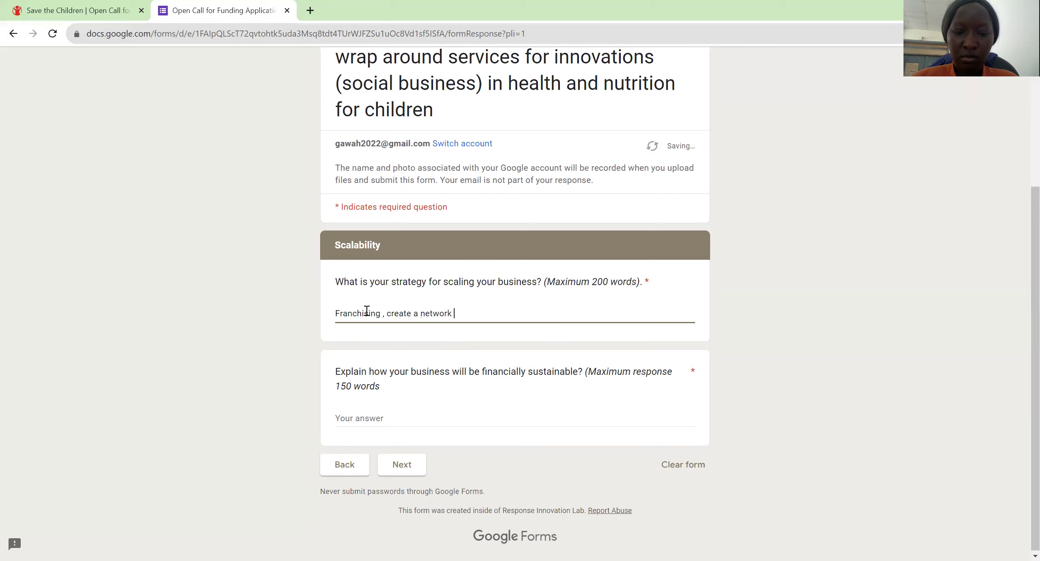
pyautogui.write('of s')
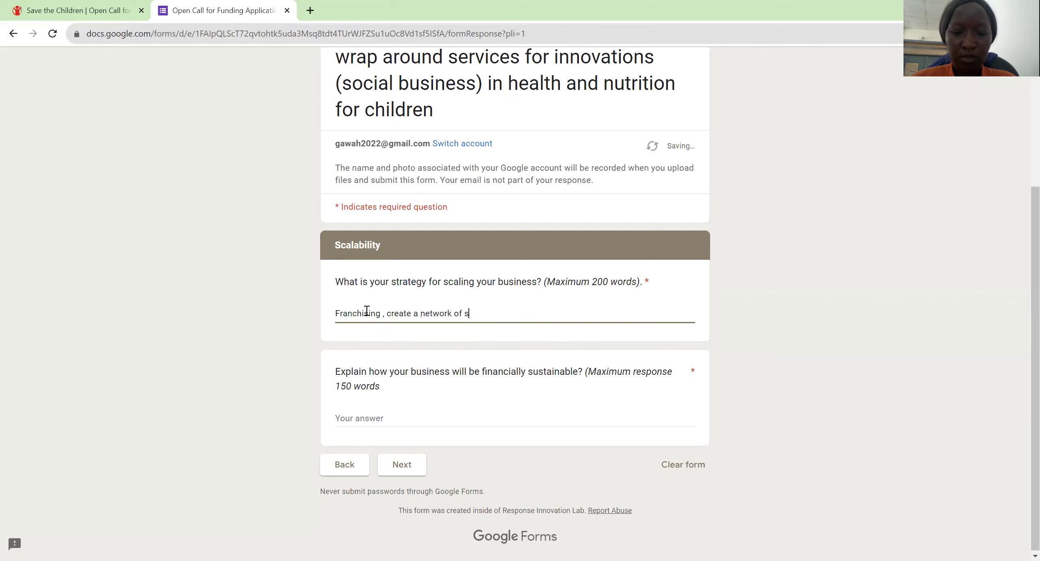
pyautogui.write('ales agent')
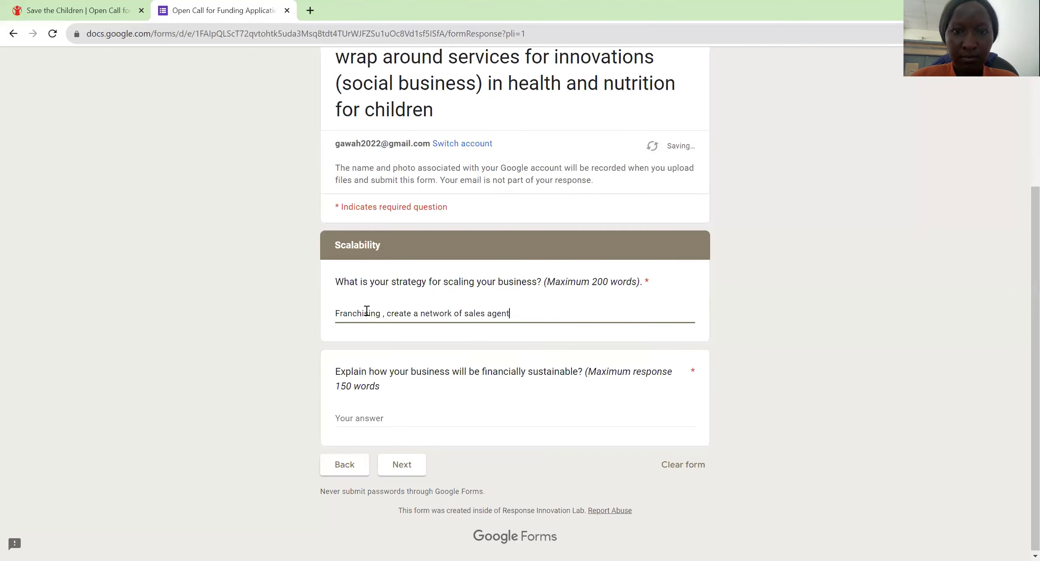
pyautogui.write('s ,')
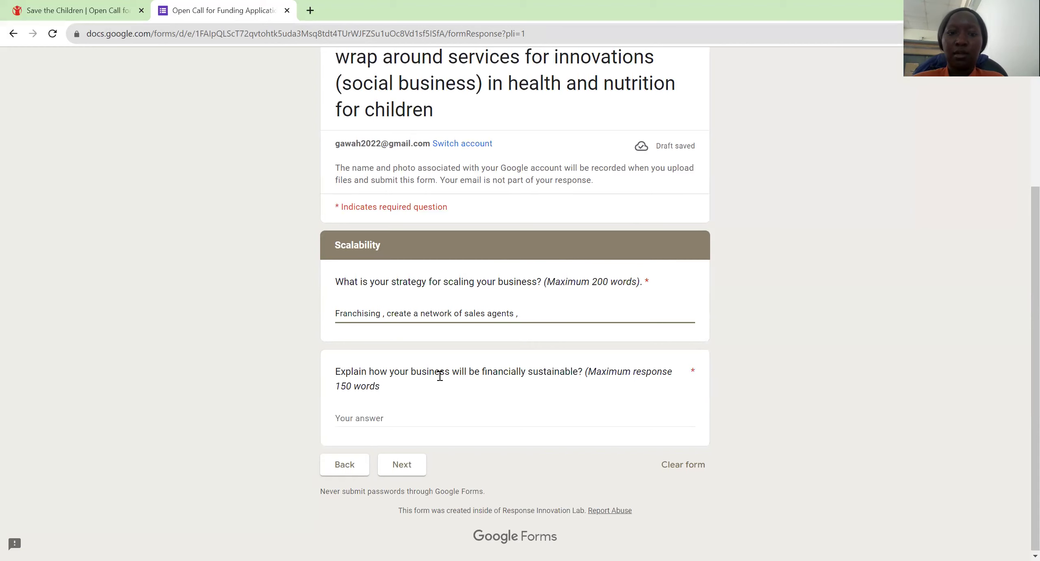
# Step: Answer the financial sustainability question with 'Sales .pricing strategy for sustainability ,'
pyautogui.click(429, 411)
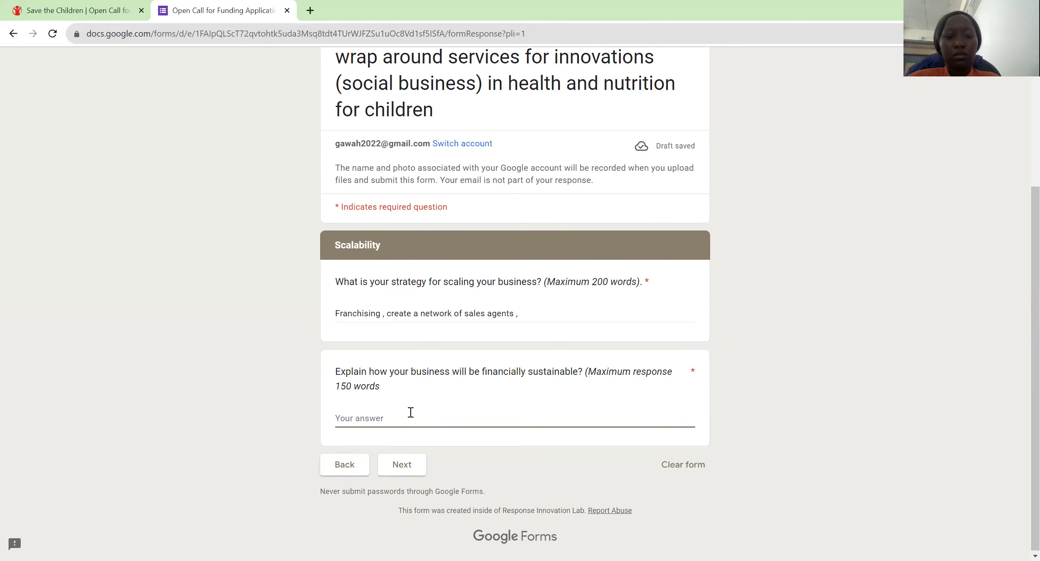
pyautogui.write('Sales ')
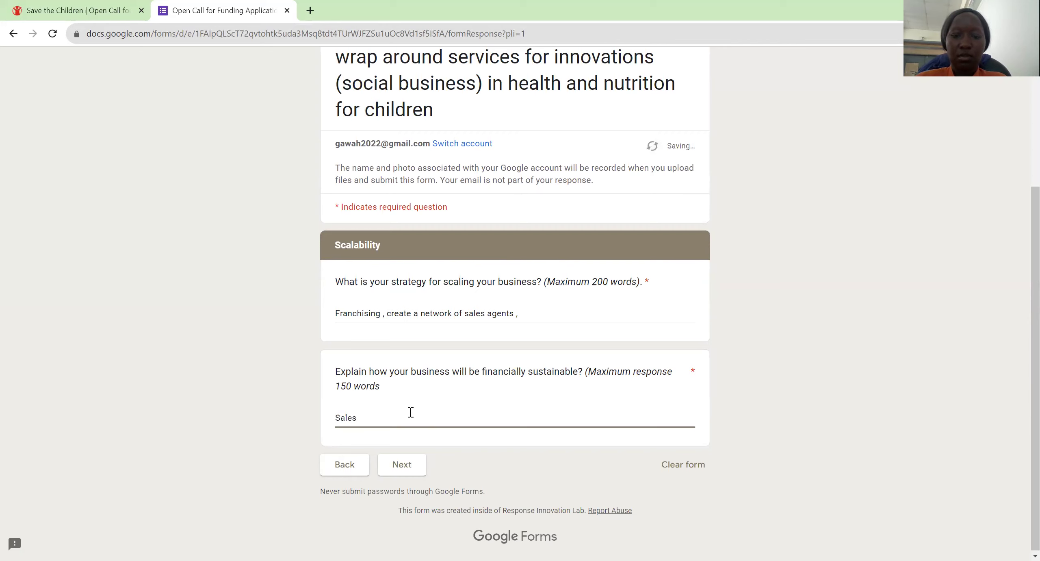
pyautogui.write('.')
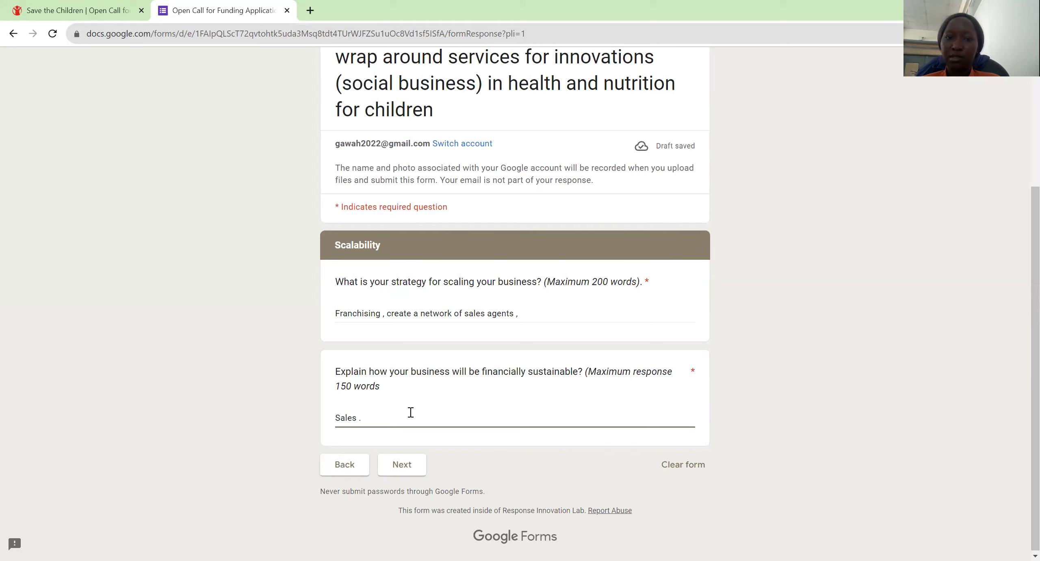
pyautogui.press('BackSpace')
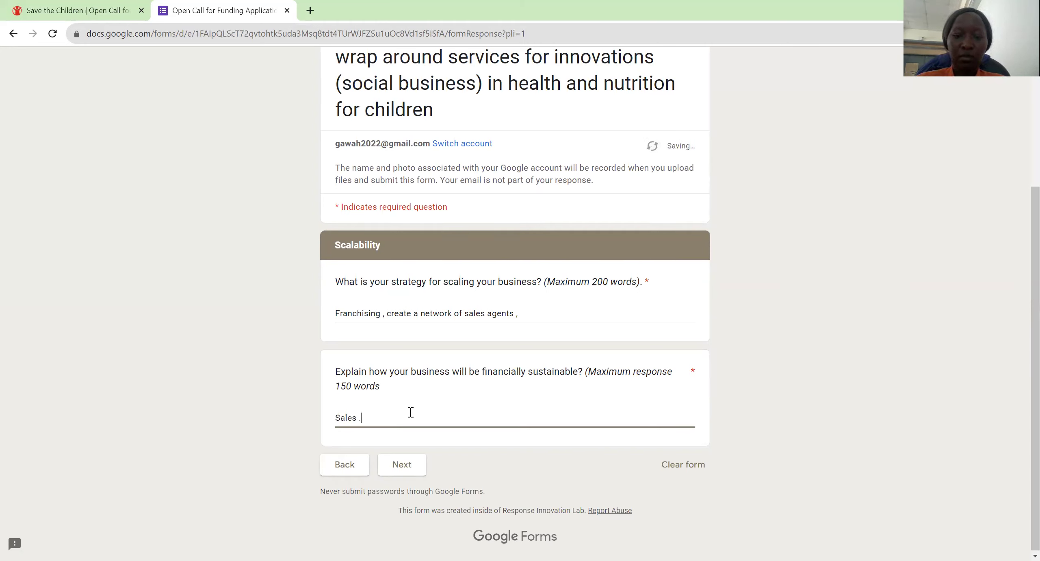
pyautogui.write('prici')
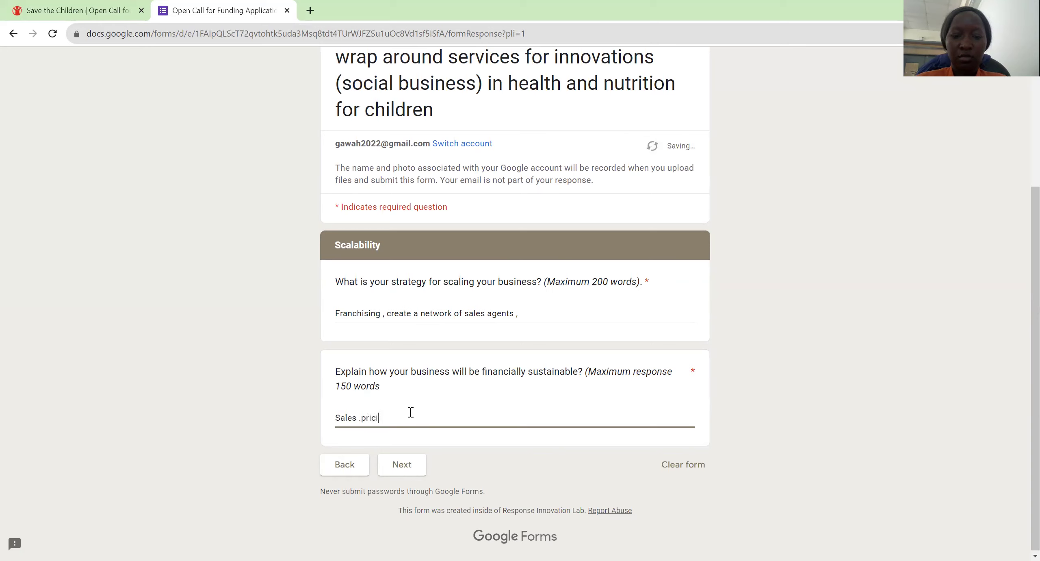
pyautogui.write('ng strat')
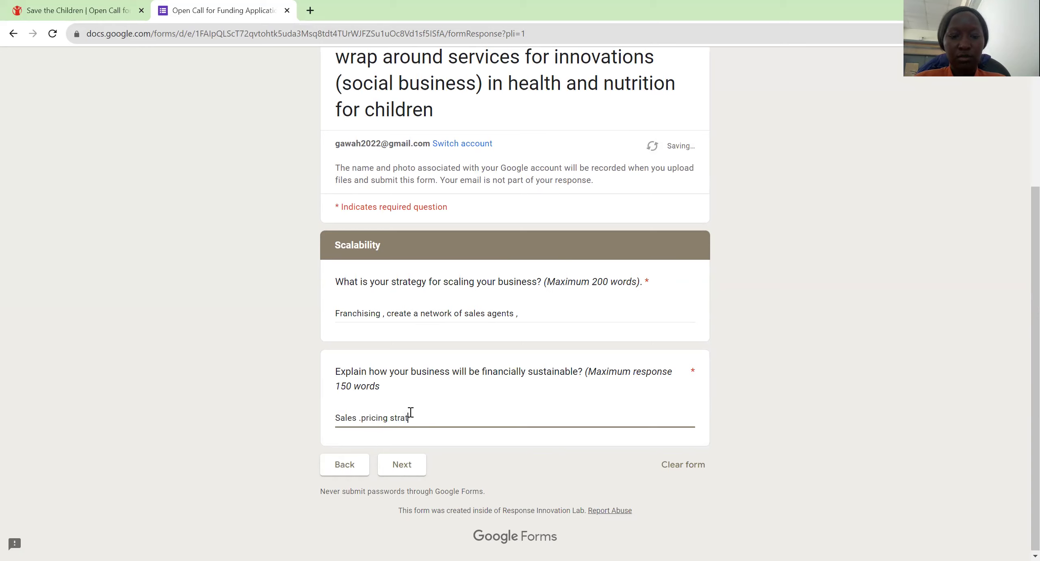
pyautogui.write('egy for sustainb')
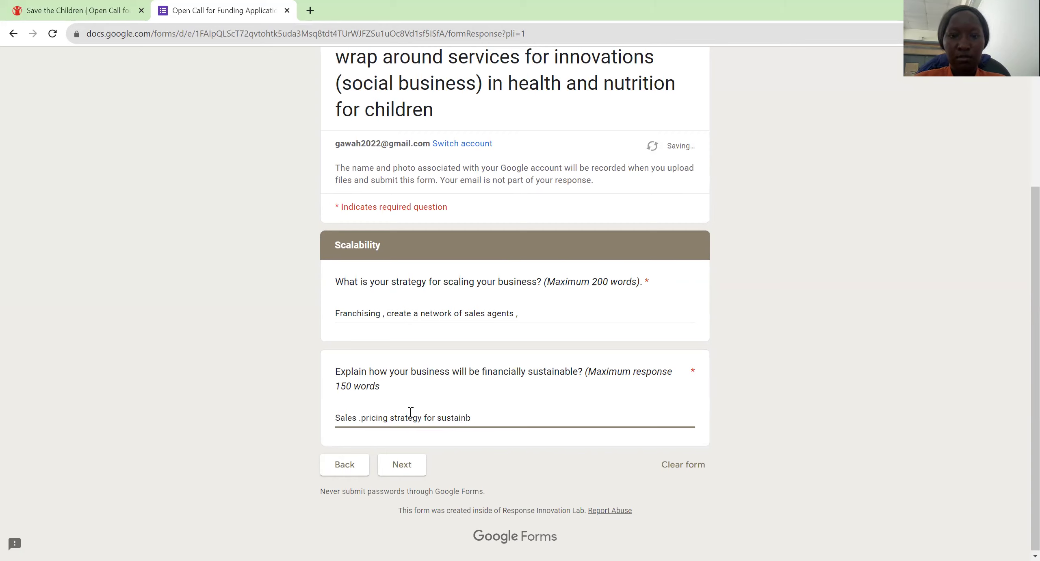
pyautogui.press('BackSpace')
pyautogui.write('abilit')
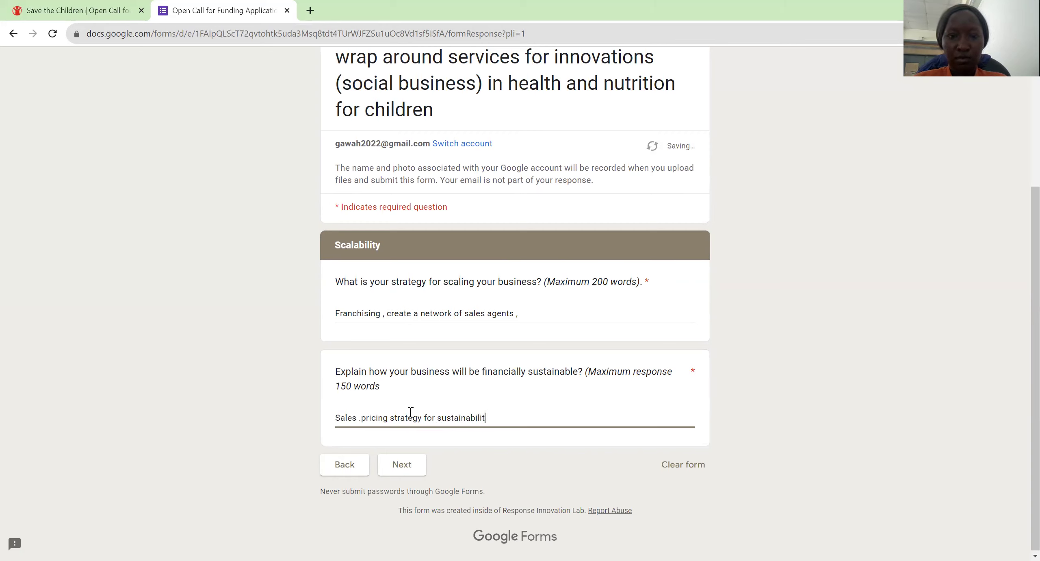
pyautogui.write('y ')
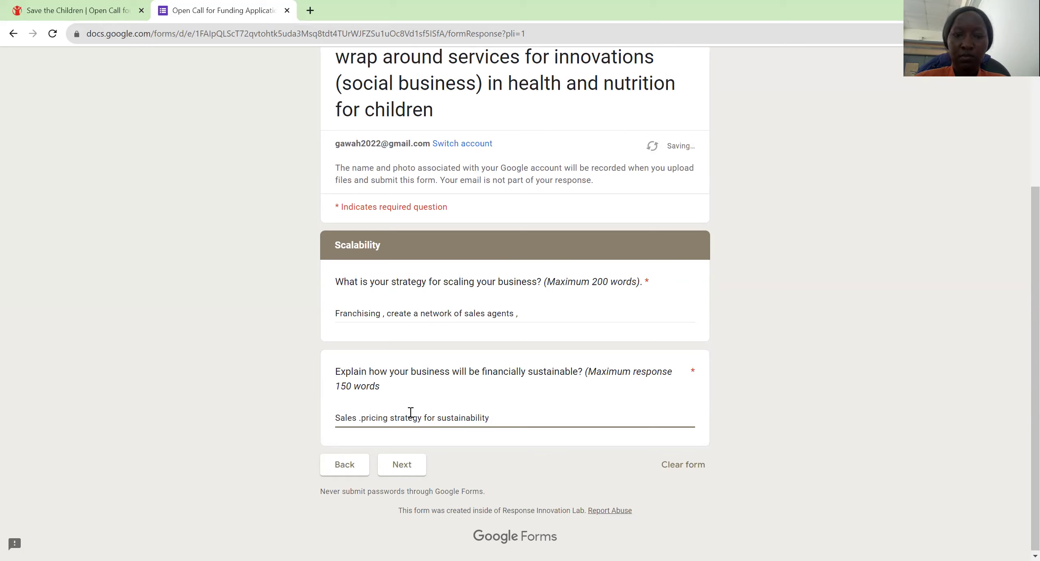
pyautogui.write(',')
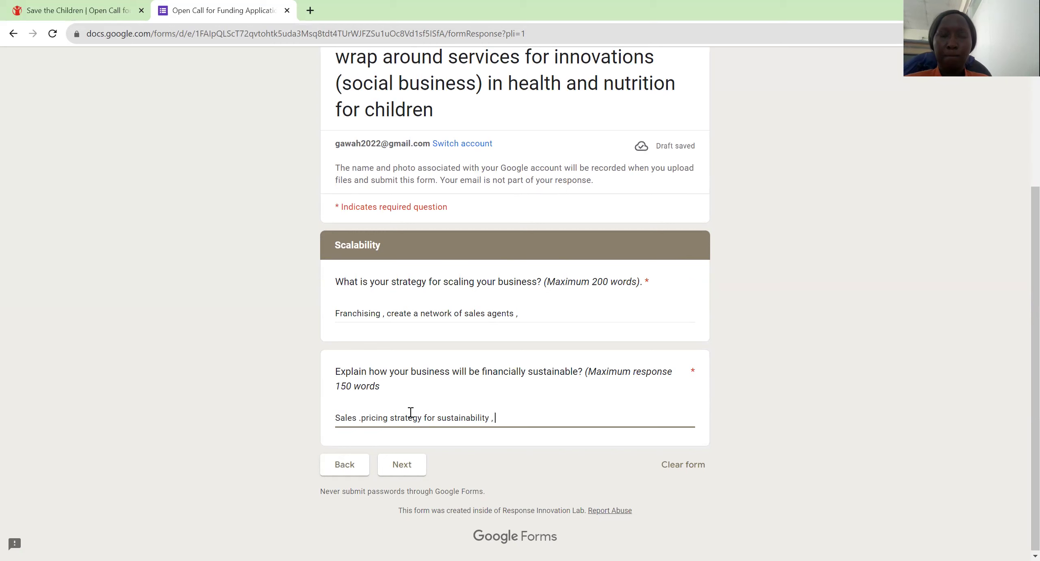
# Step: On Business Support Needs, tick Bookkeeping, Business Advisory and Other with 'Export market searches'
pyautogui.click(402, 464)
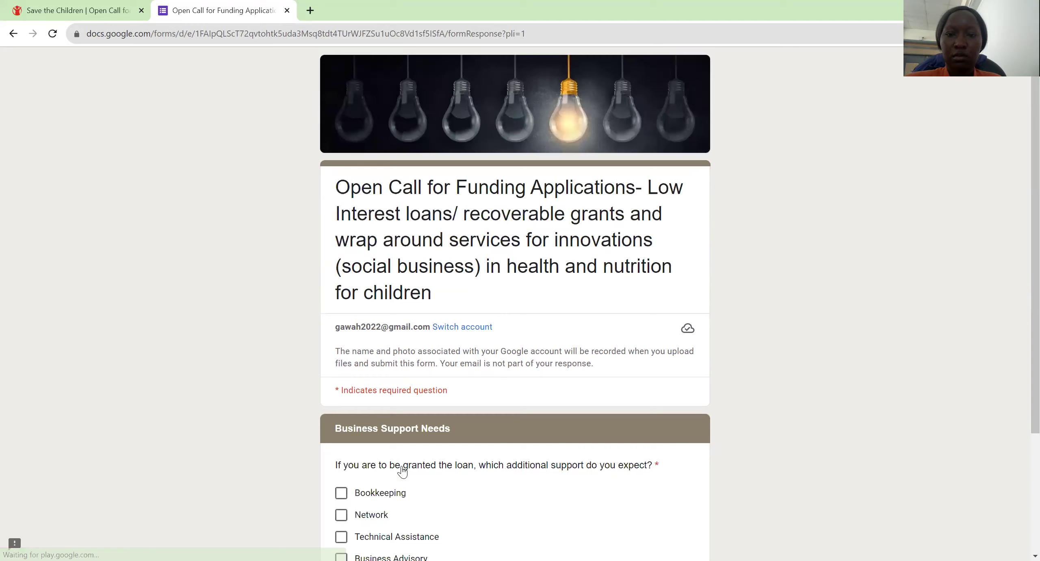
pyautogui.hotkey('ctrl', '+')
pyautogui.hotkey('ctrl', '+')
pyautogui.hotkey('ctrl', '+')
pyautogui.hotkey('ctrl', '+')
pyautogui.scroll(-5, 402, 471)
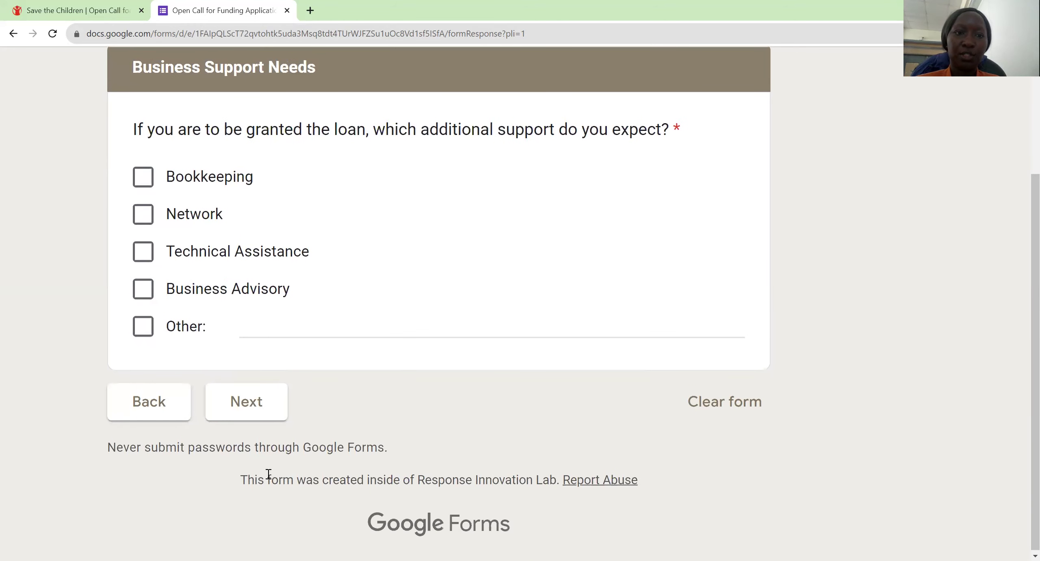
pyautogui.click(152, 185)
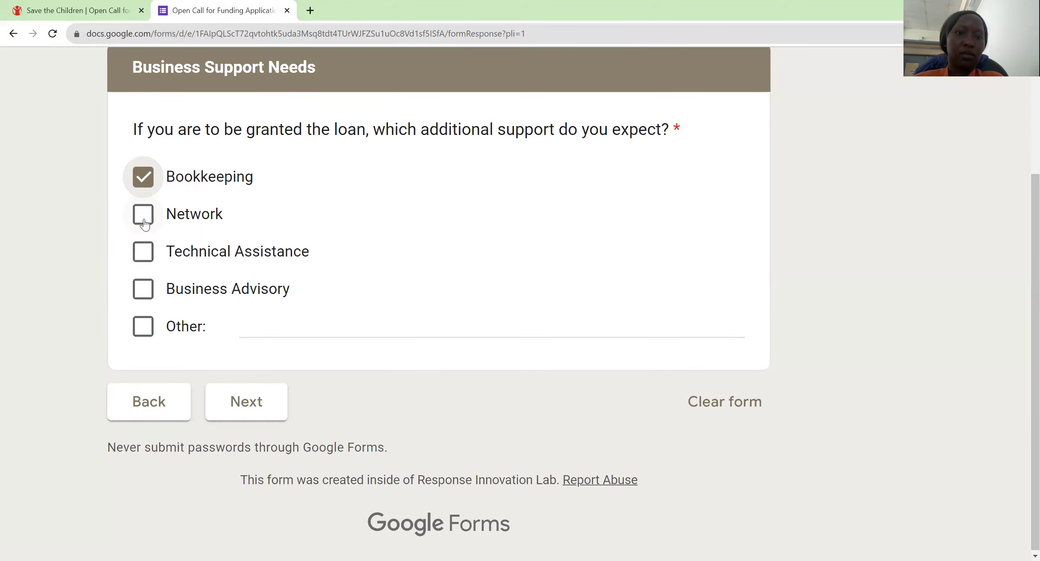
pyautogui.click(144, 254)
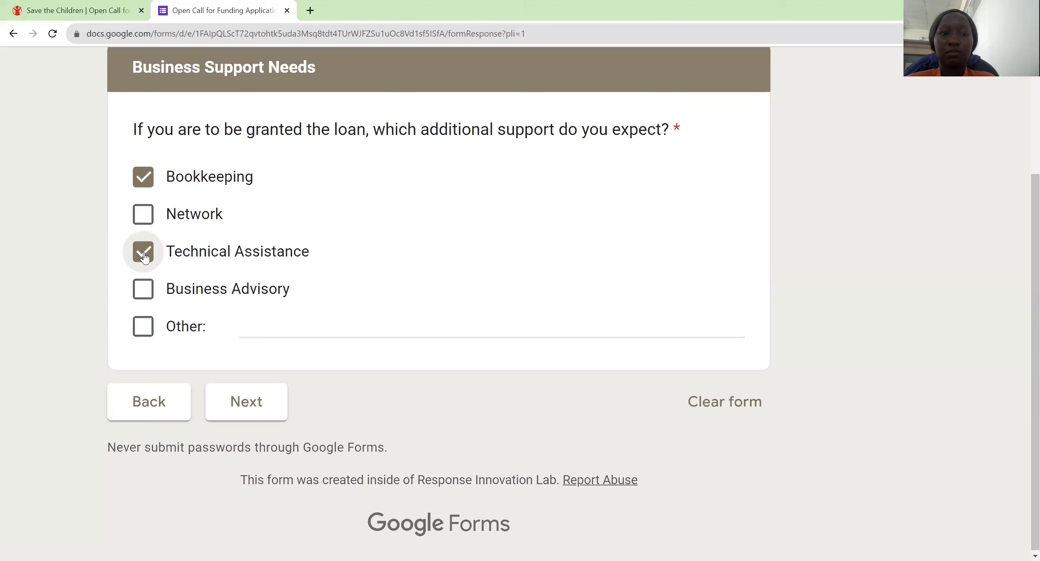
pyautogui.click(145, 297)
pyautogui.click(145, 297)
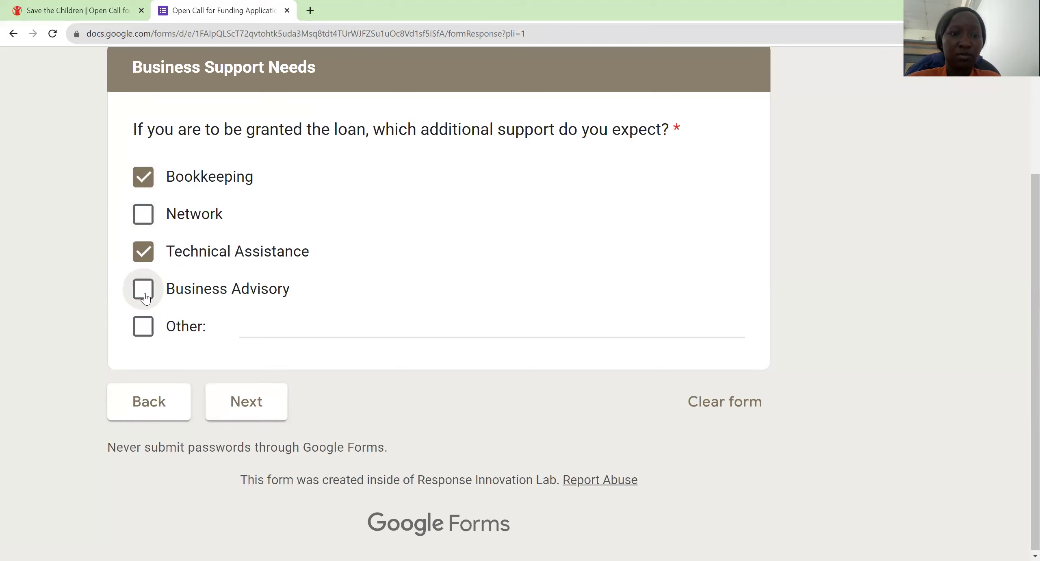
pyautogui.click(145, 296)
pyautogui.click(143, 252)
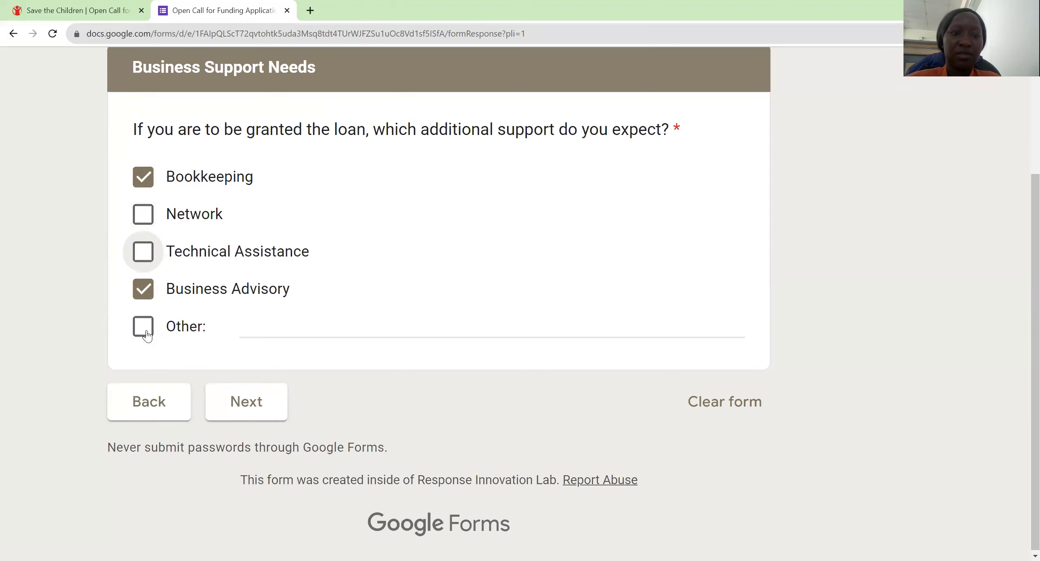
pyautogui.click(146, 334)
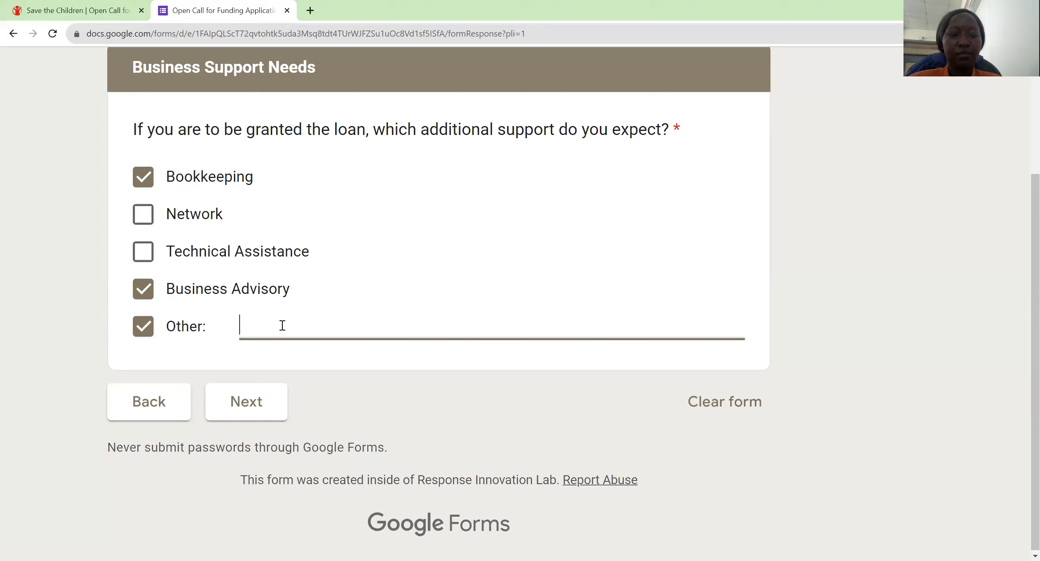
pyautogui.write('Export ')
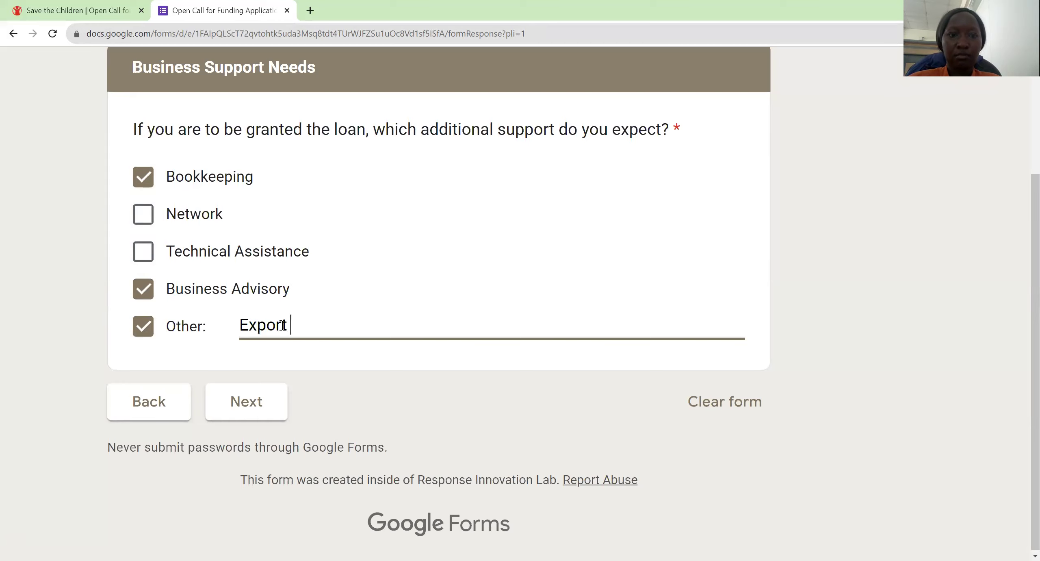
pyautogui.write('mark')
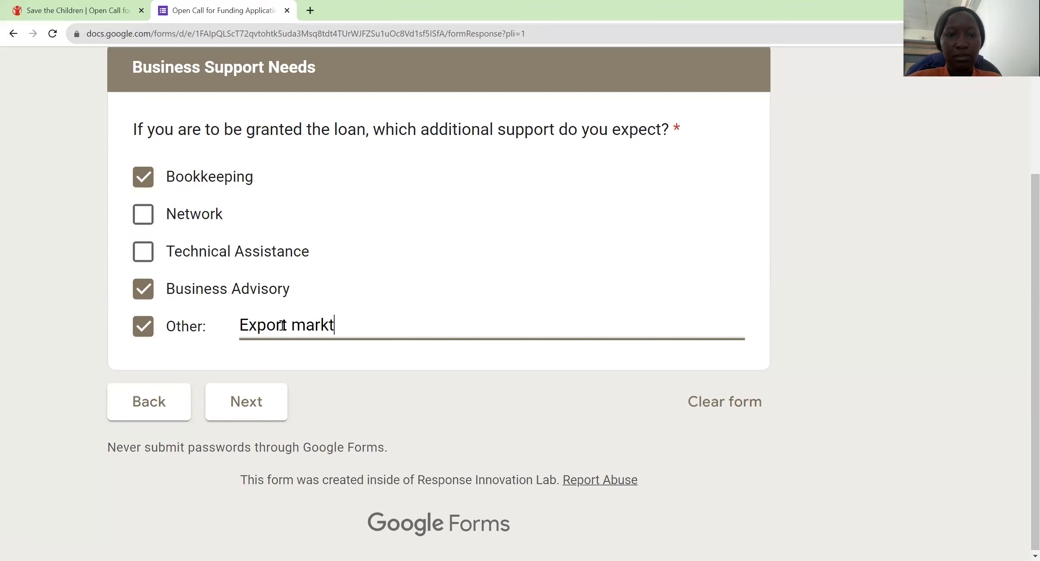
pyautogui.write('et se')
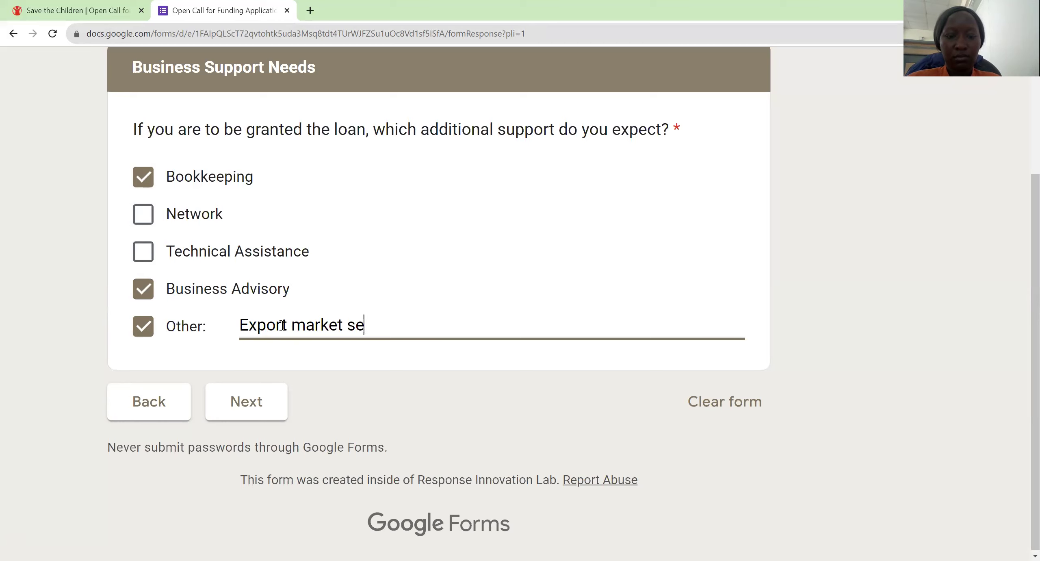
pyautogui.write('arches')
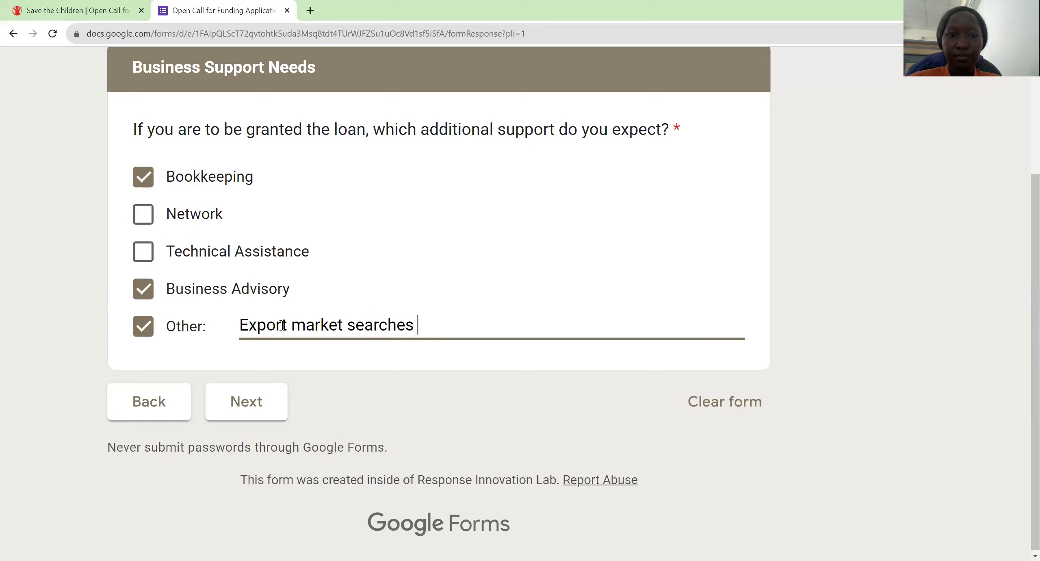
# Step: Go to the Attachments page and open the Upload tab for the registration certificate file
pyautogui.click(258, 405)
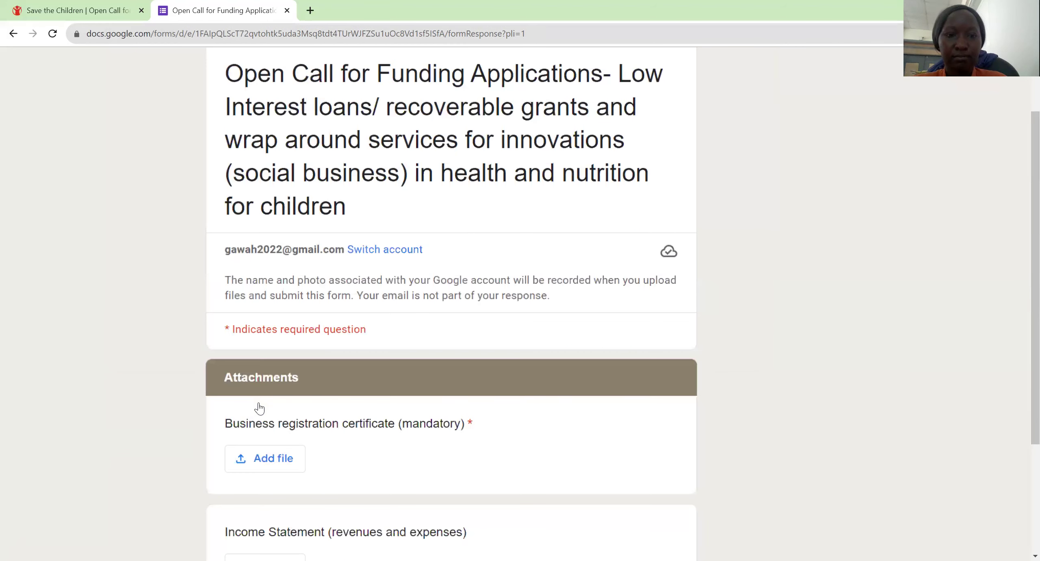
pyautogui.scroll(-5, 259, 408)
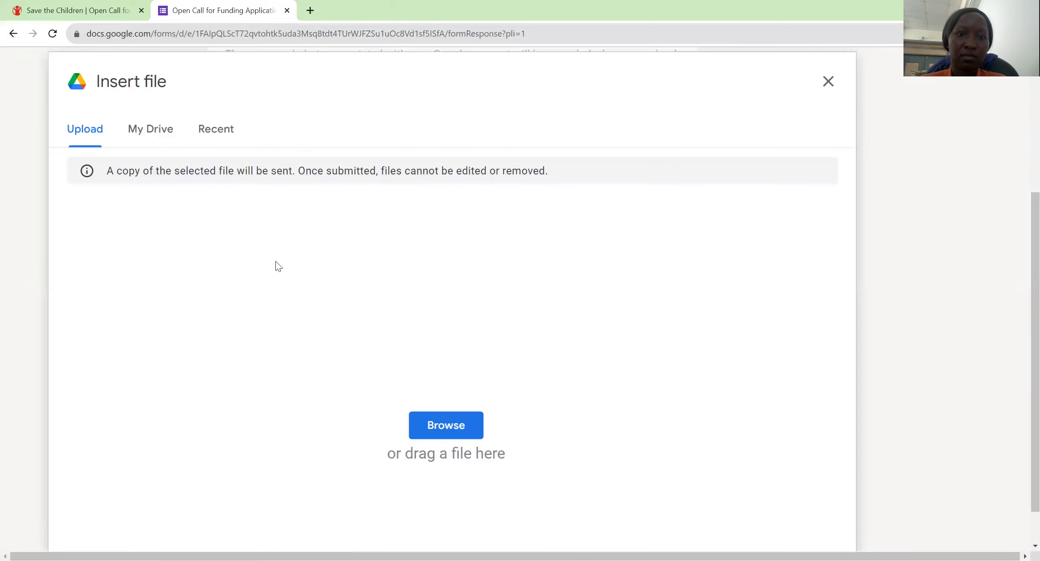
pyautogui.click(216, 140)
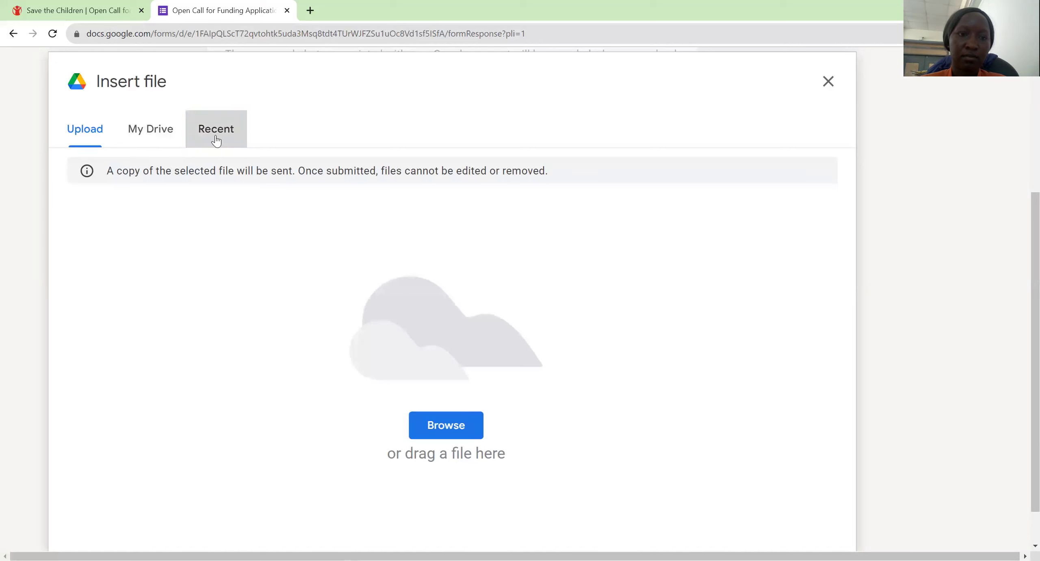
pyautogui.click(73, 134)
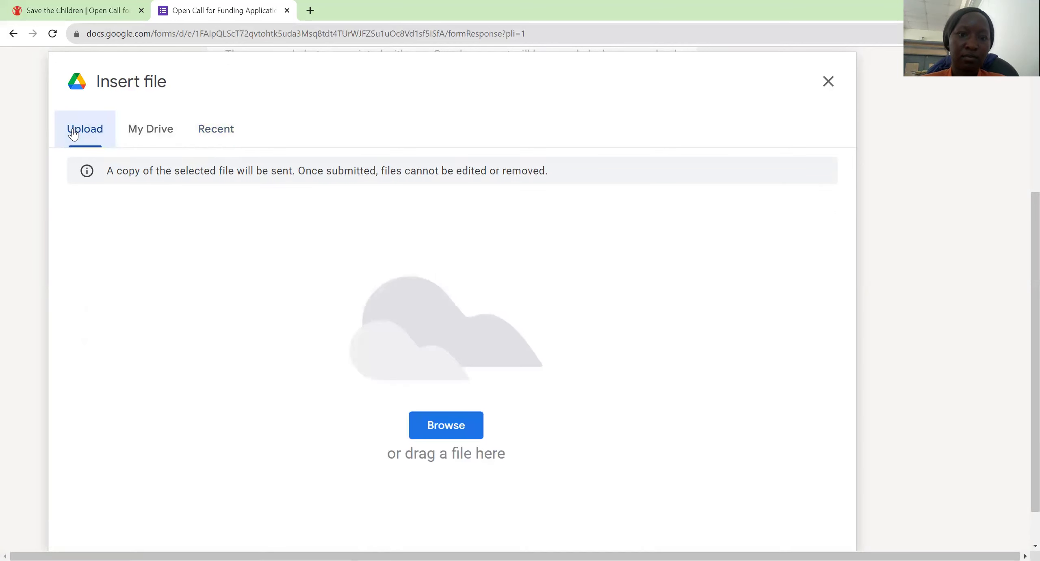
# Step: Upload image 1 from the OPPORTUNITIES WORLDWIDE_ folder as the business registration certificate
pyautogui.click(454, 437)
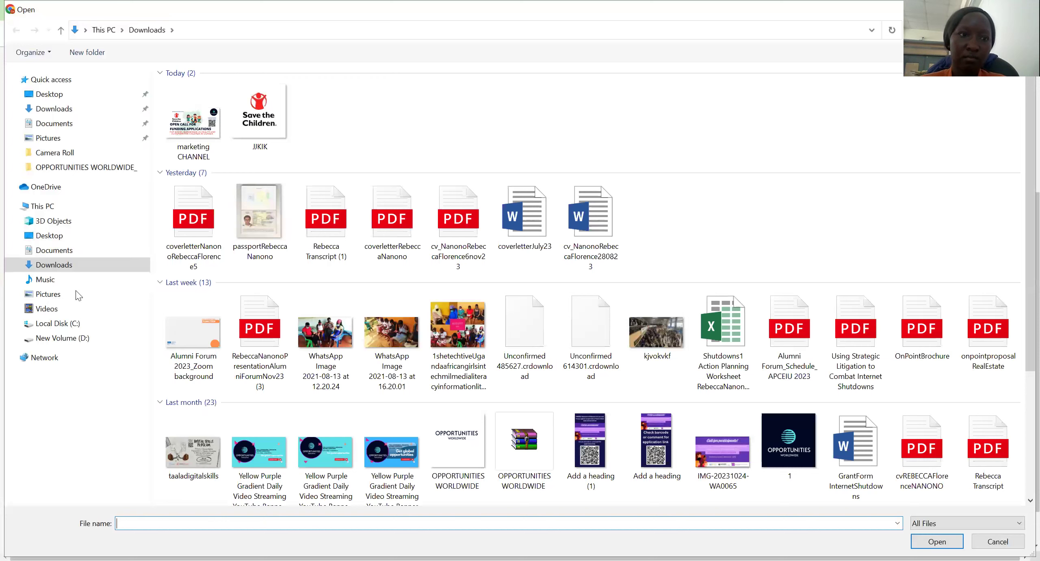
pyautogui.click(68, 278)
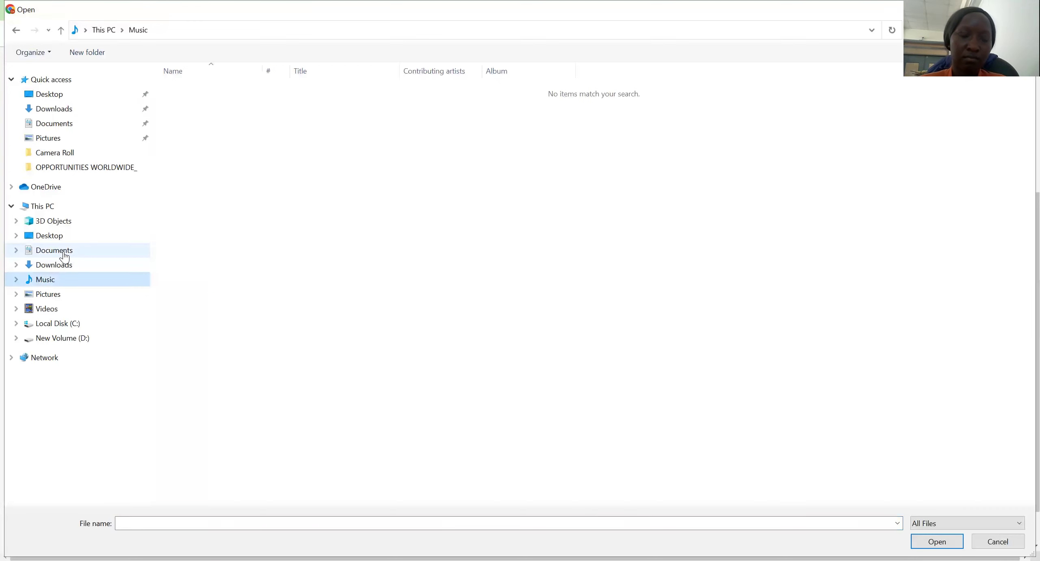
pyautogui.click(61, 249)
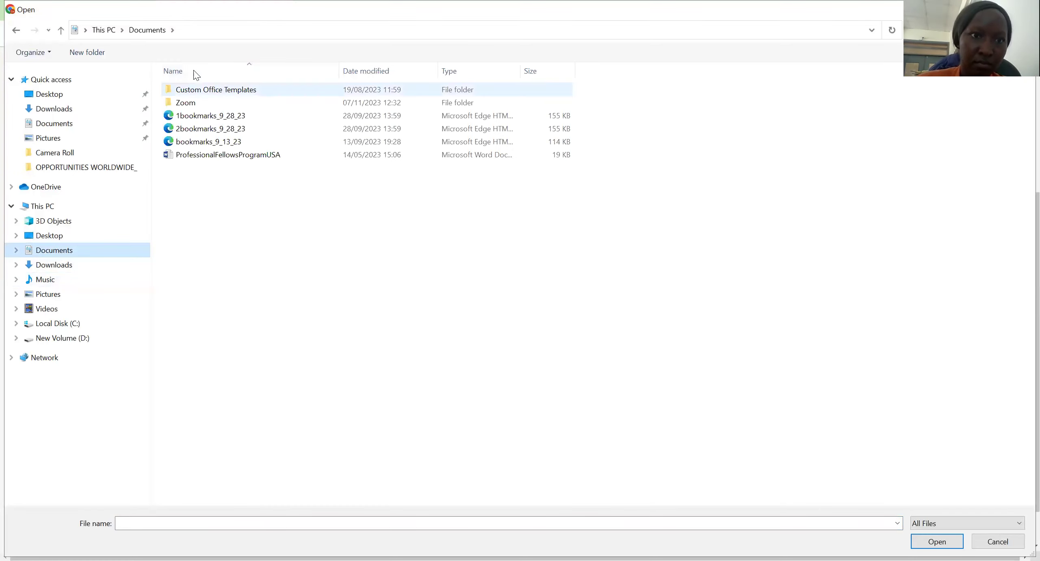
pyautogui.press('Tab')
pyautogui.press('Return')
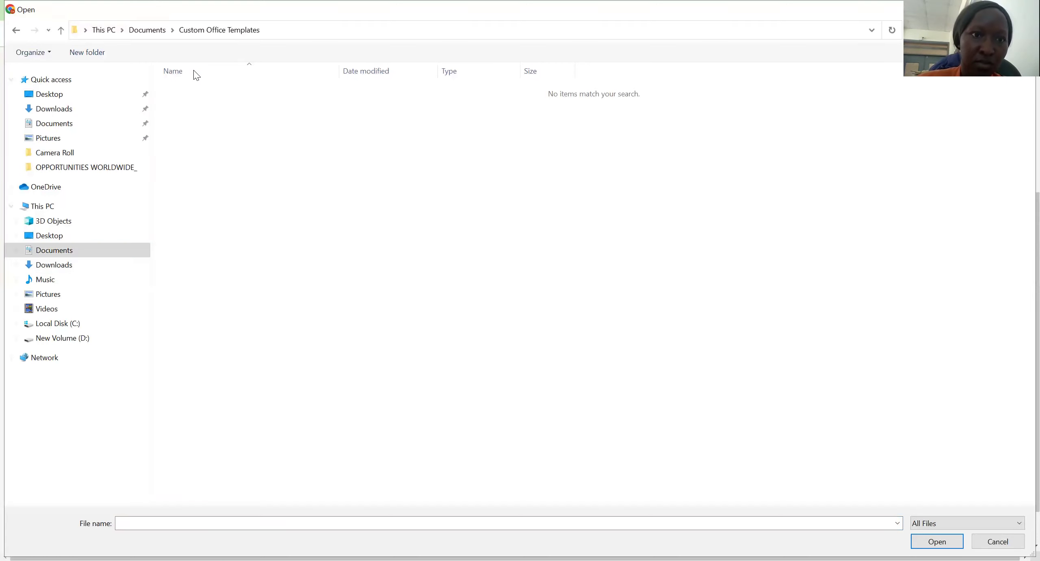
pyautogui.click(72, 97)
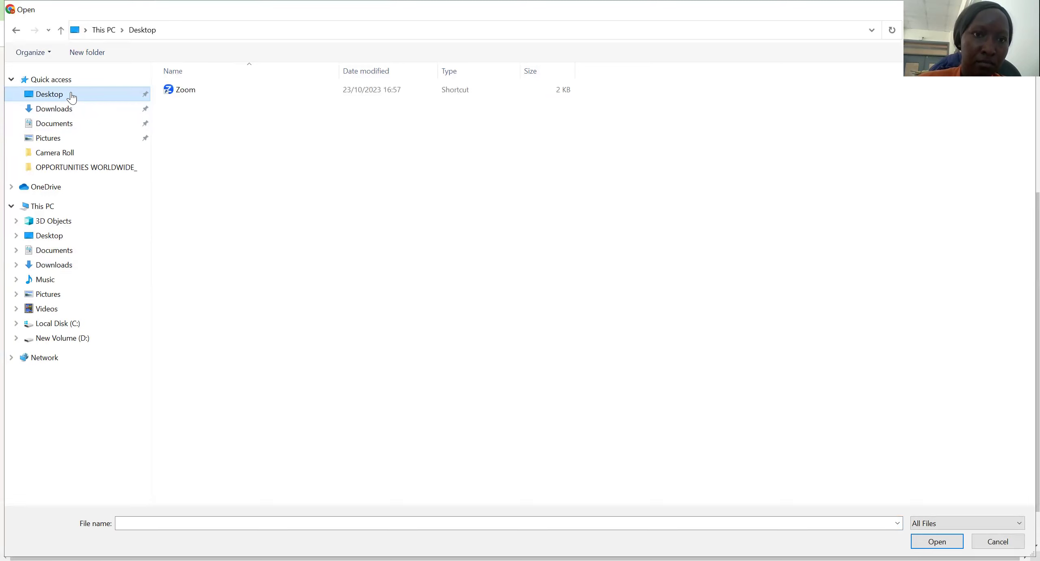
pyautogui.click(59, 161)
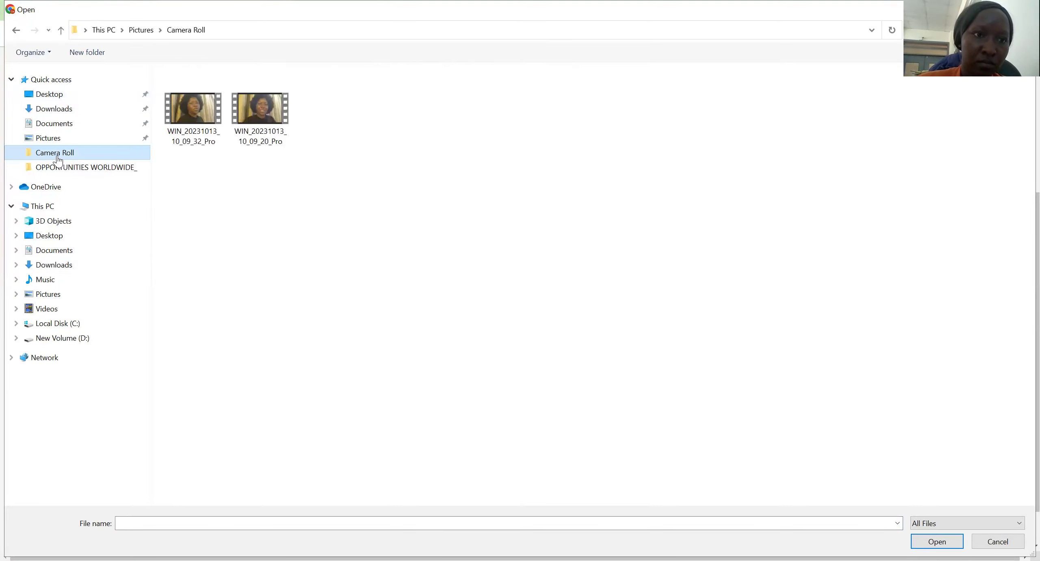
pyautogui.click(56, 171)
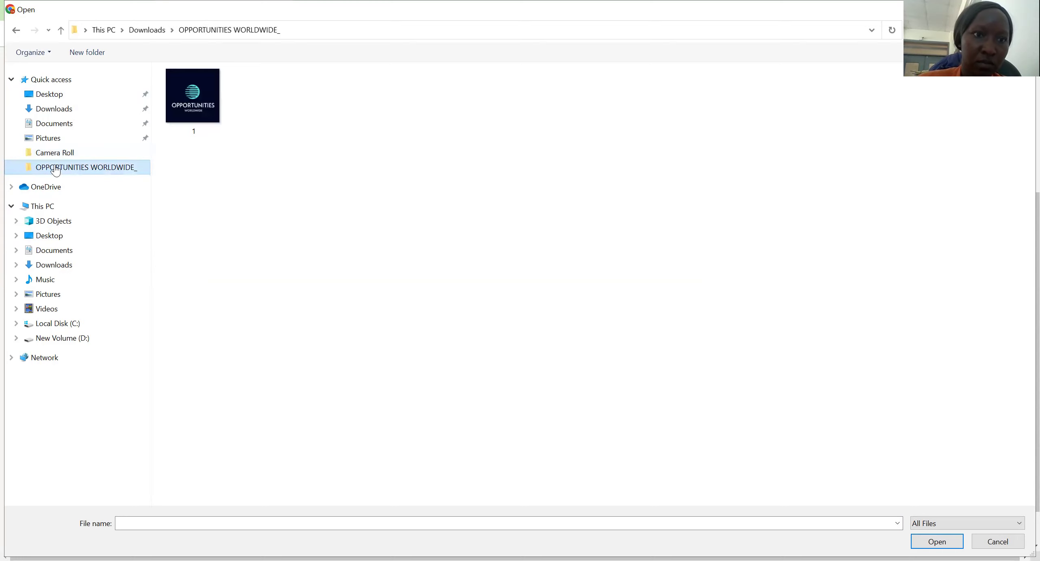
pyautogui.click(184, 95)
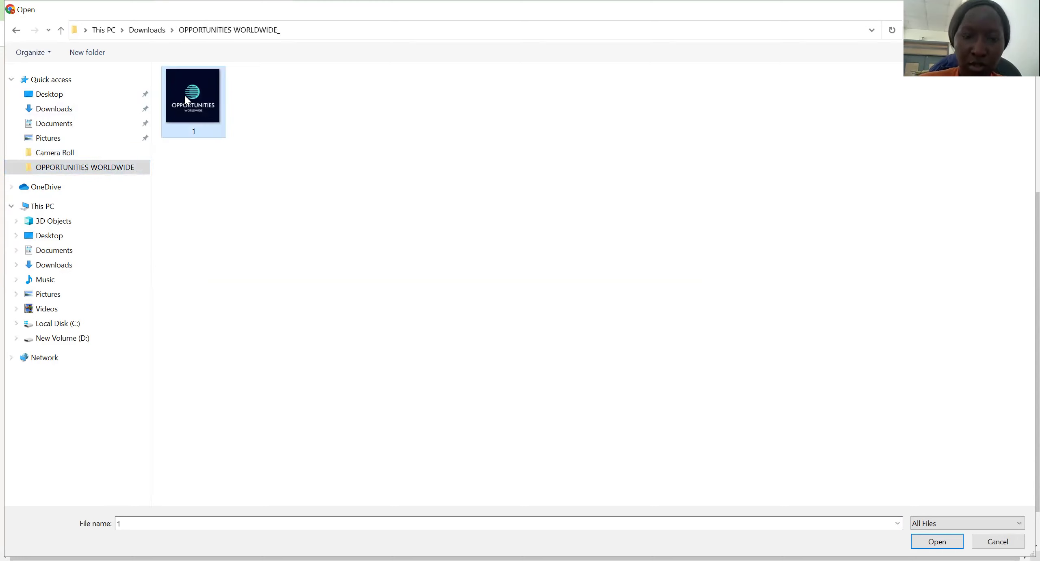
pyautogui.doubleClick(186, 98)
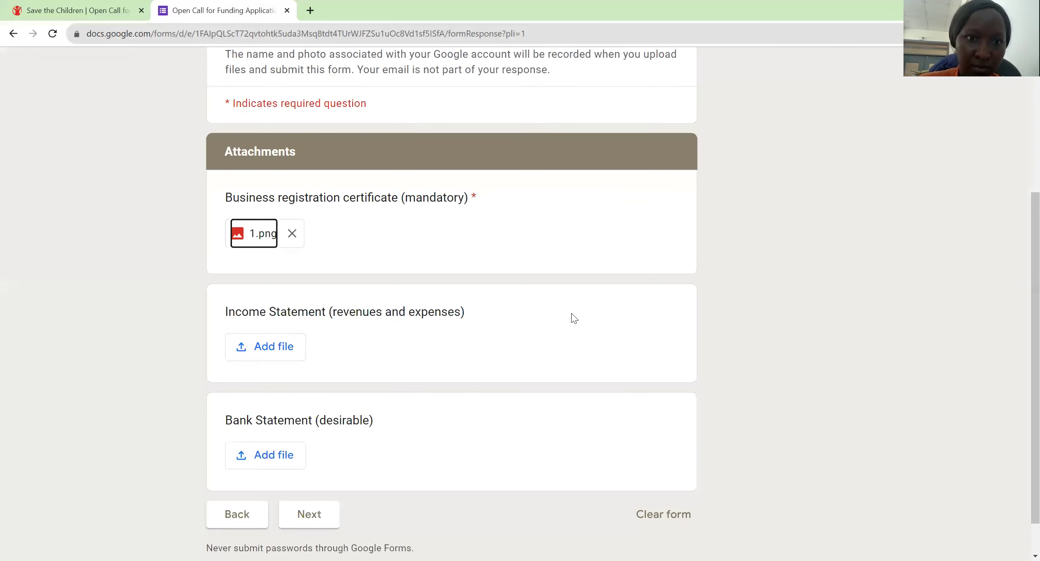
# Step: Attach image 1 to the Income Statement question
pyautogui.click(275, 348)
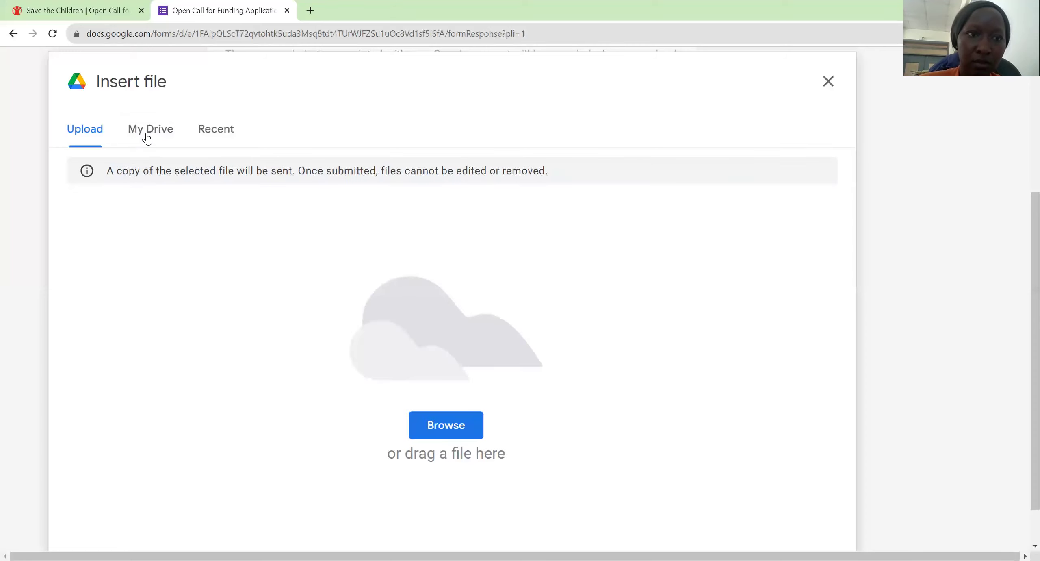
pyautogui.click(457, 430)
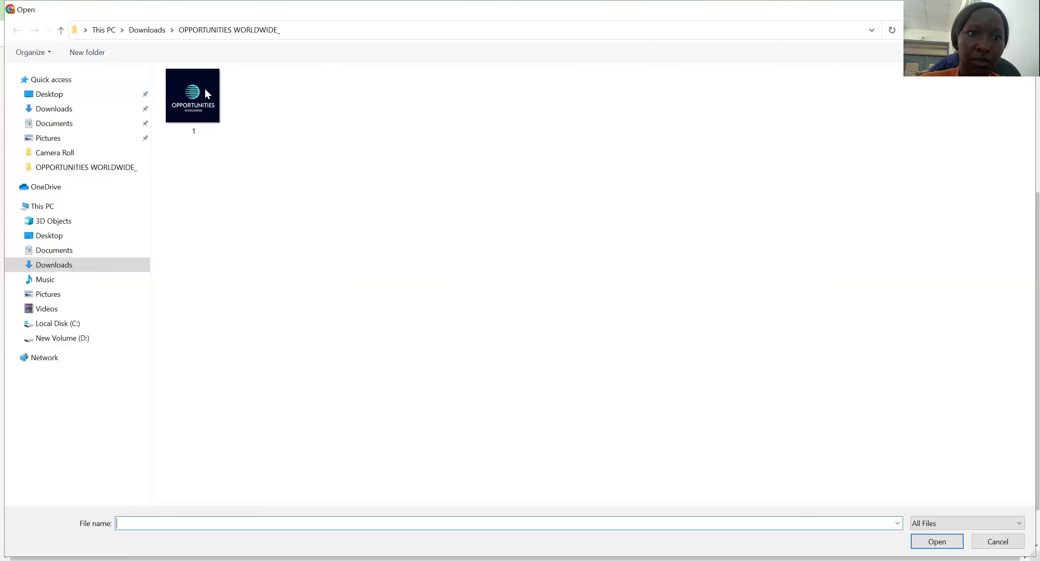
pyautogui.click(203, 96)
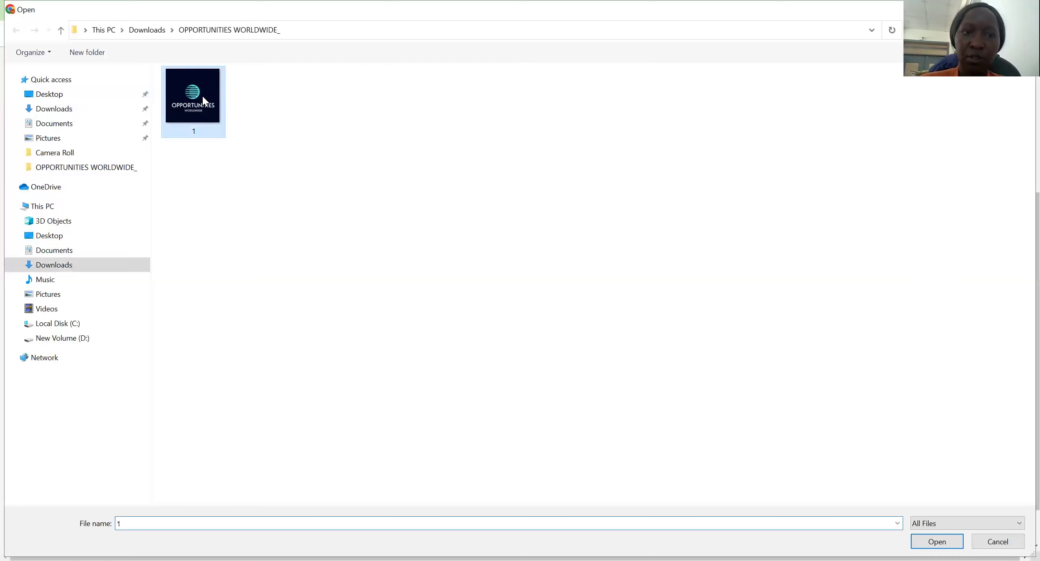
pyautogui.click(938, 542)
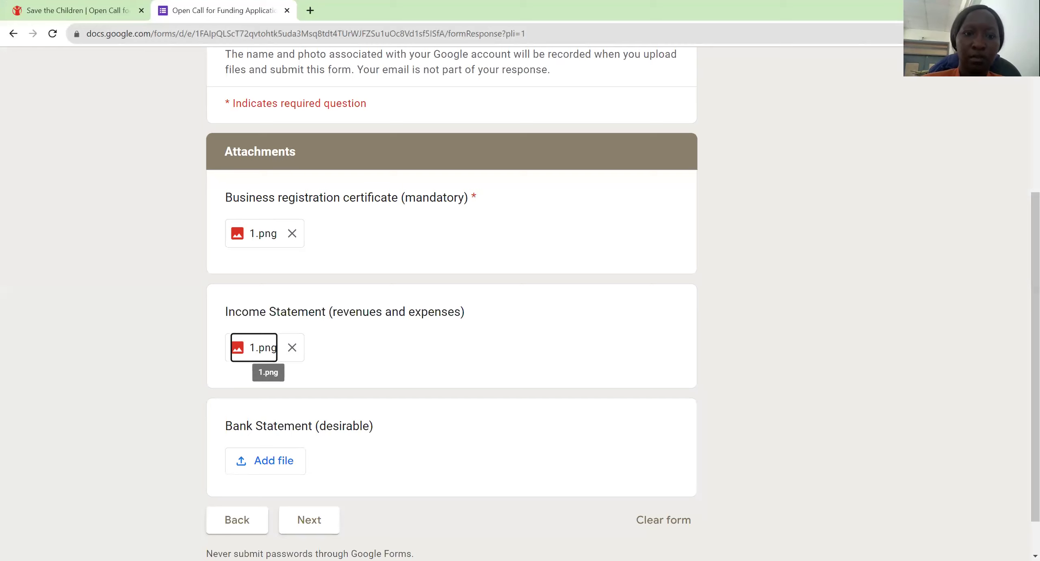
# Step: Attach image 1 to the Bank Statement question and continue to the next page
pyautogui.click(266, 459)
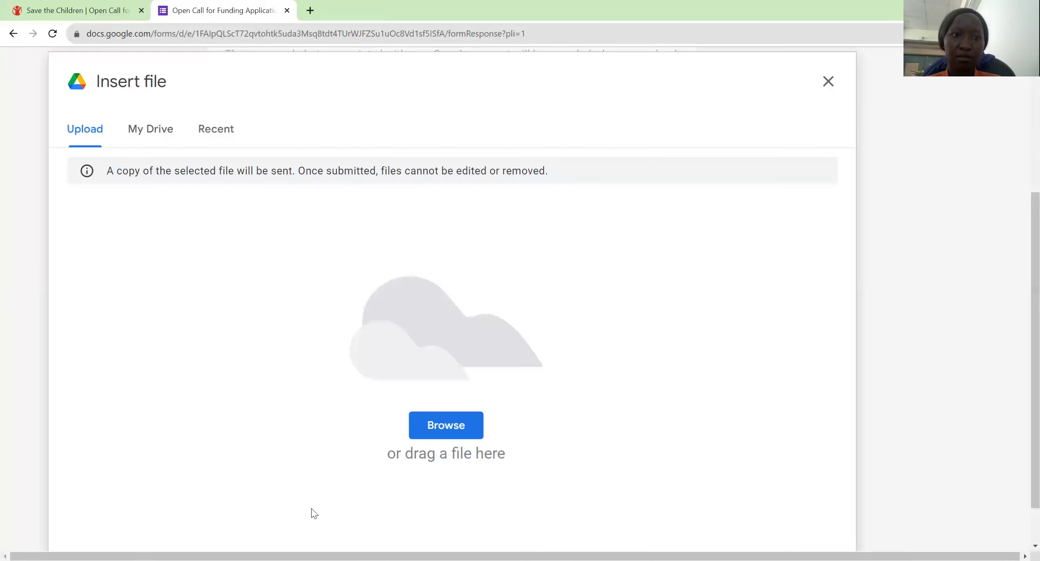
pyautogui.click(453, 427)
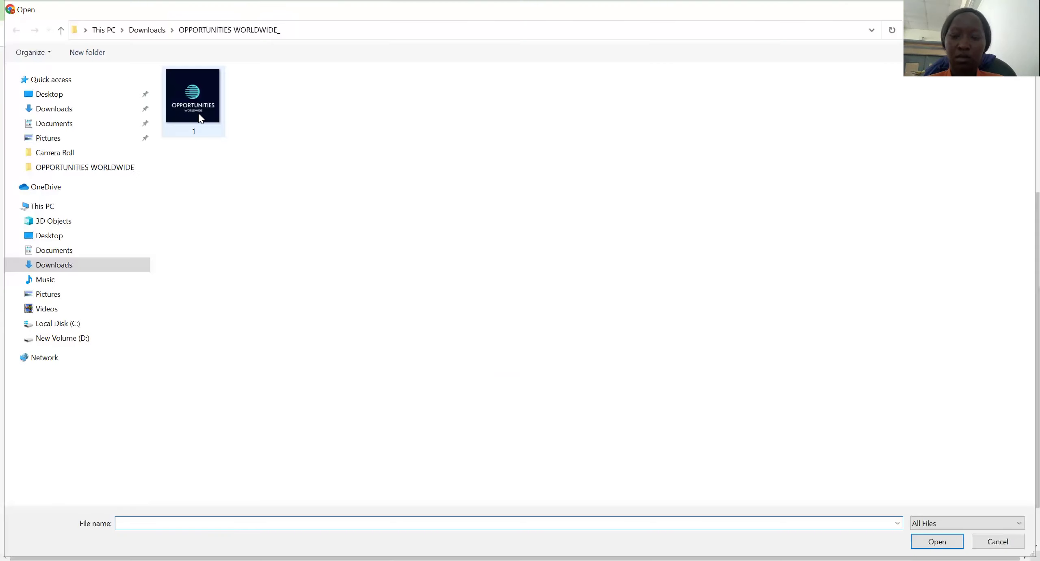
pyautogui.click(199, 116)
pyautogui.doubleClick(198, 115)
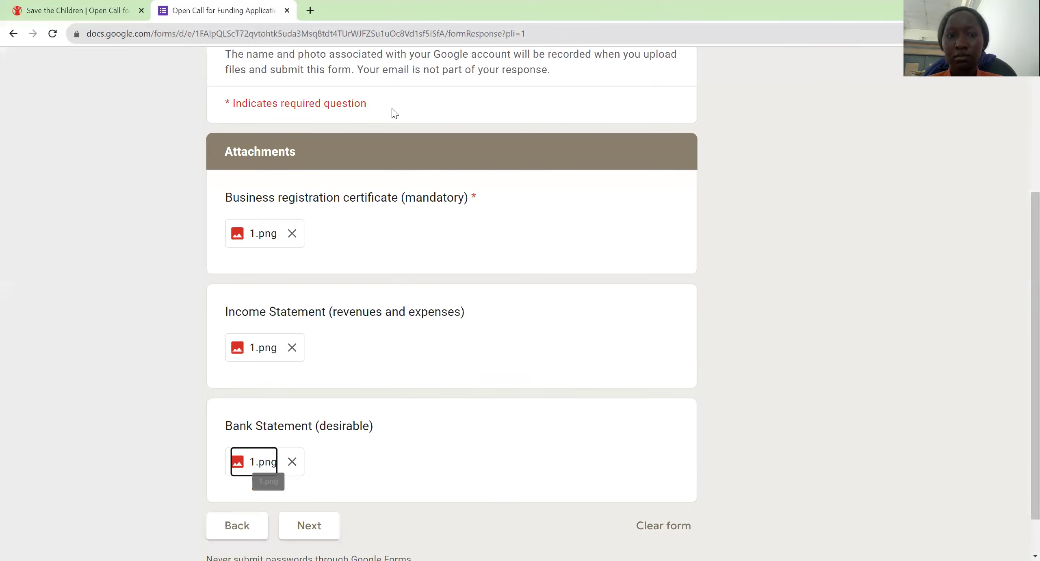
pyautogui.click(310, 528)
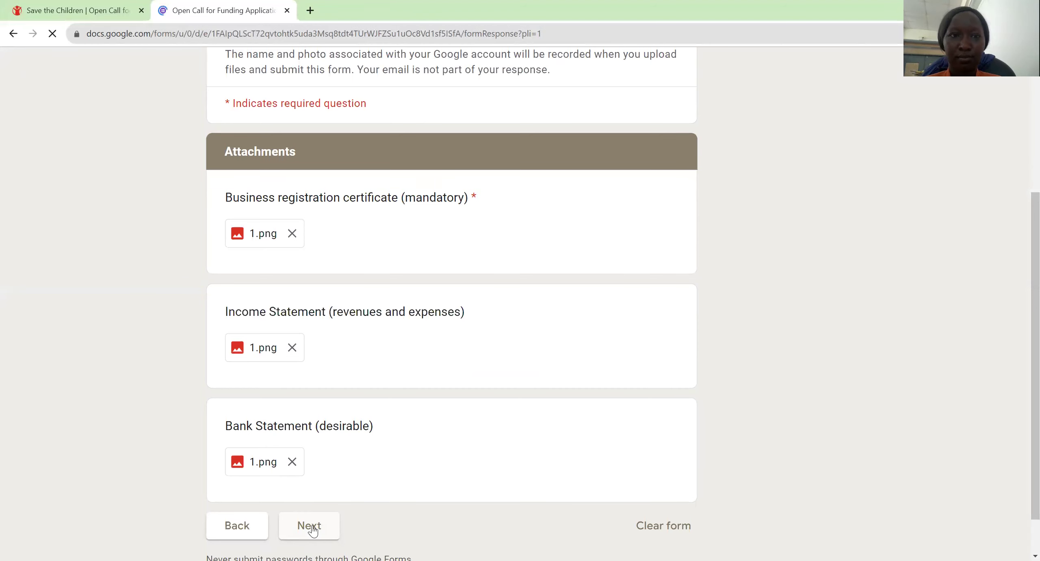
# Step: Answer 'How did you hear about the call' with 'Whatsapp group , Youtube , News'
pyautogui.scroll(-3, 313, 530)
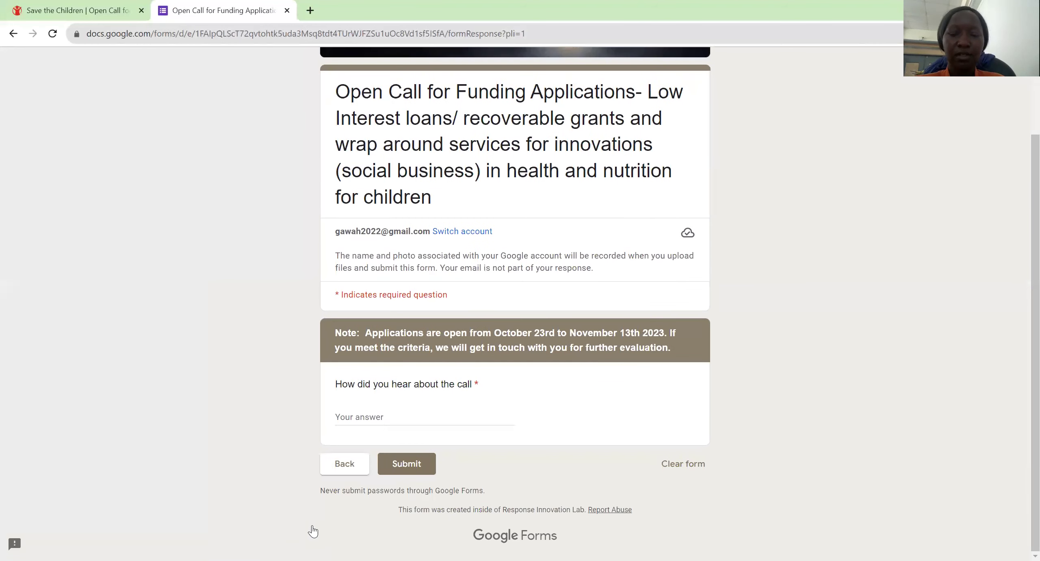
pyautogui.click(378, 417)
pyautogui.write('Wh')
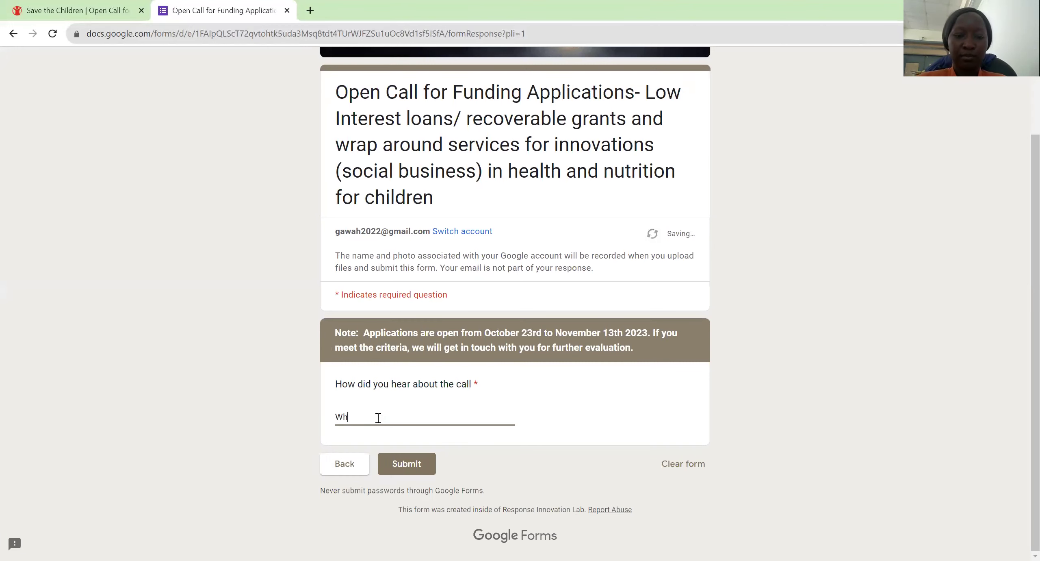
pyautogui.write('atsapp g')
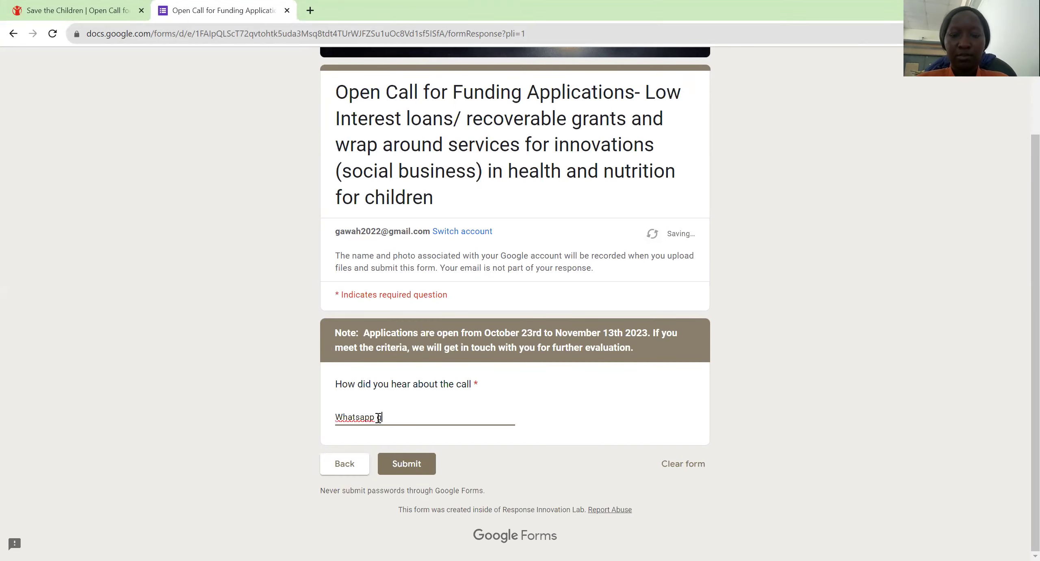
pyautogui.write('roup ,')
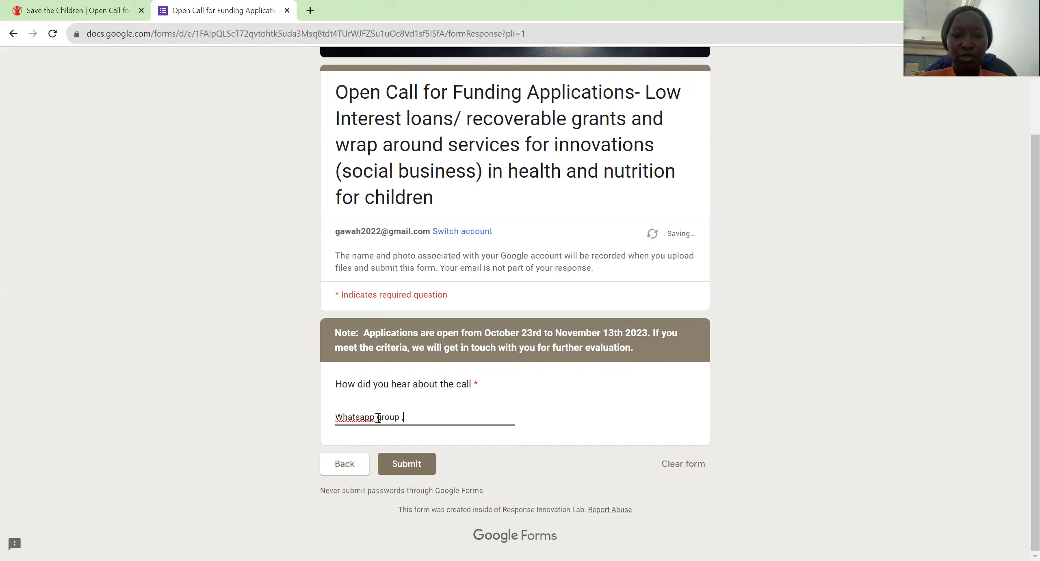
pyautogui.write('tube ')
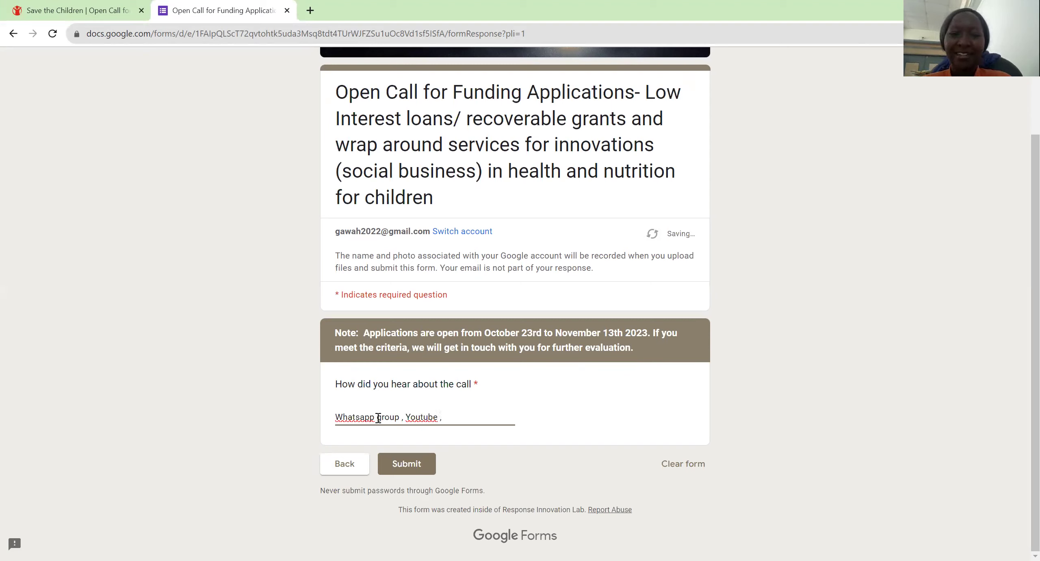
pyautogui.write(', New')
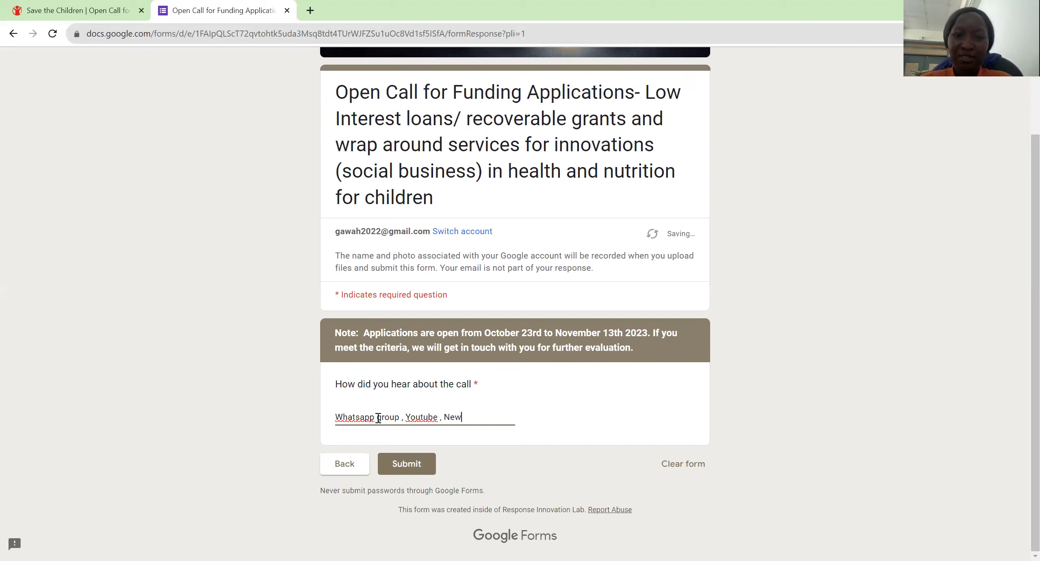
pyautogui.write('s')
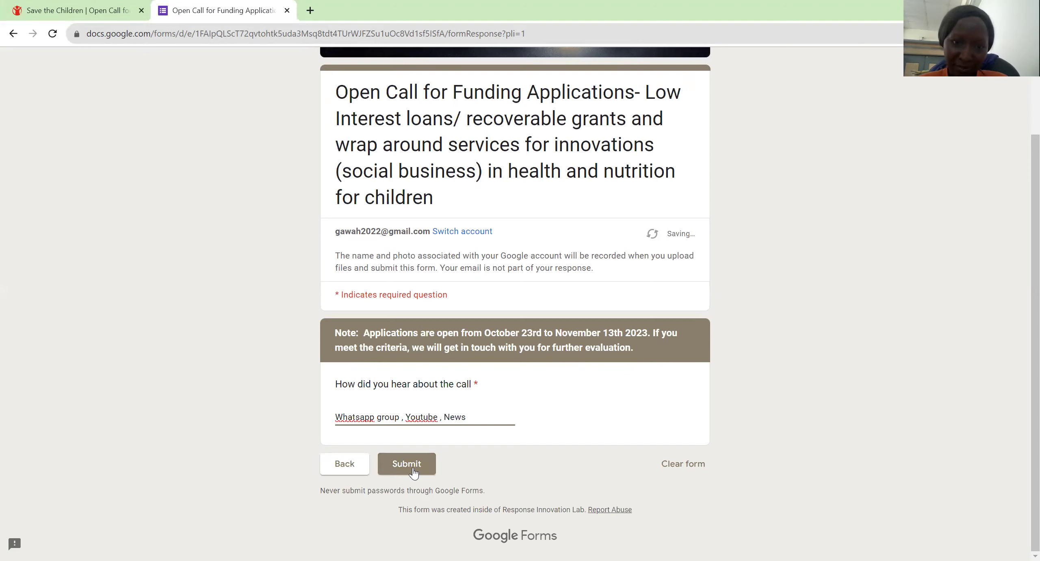